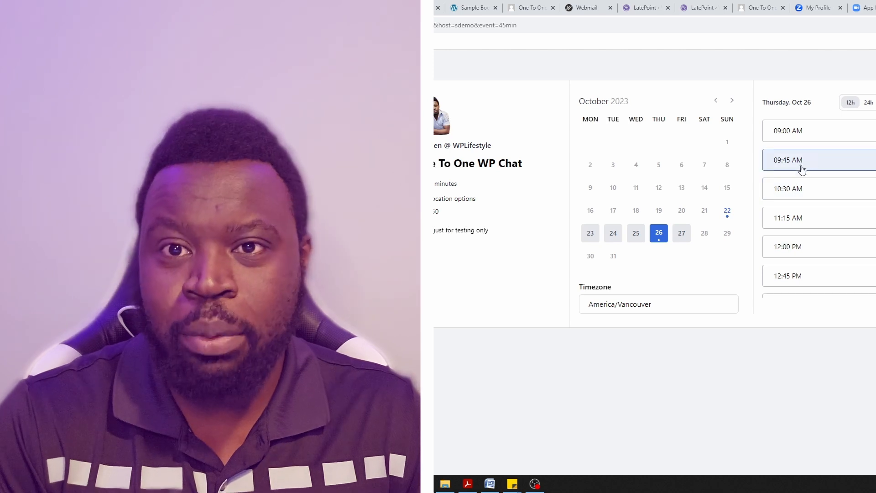
Examine the October 26 time slots on the One To One WP Chat booking page and pick 09:00 AM
{"action": "scroll", "coordinate": [802, 170], "scroll_direction": "down", "scroll_amount": 3}
{"action": "scroll", "coordinate": [820, 242], "scroll_direction": "up", "scroll_amount": 3}
{"action": "left_click", "coordinate": [794, 131]}
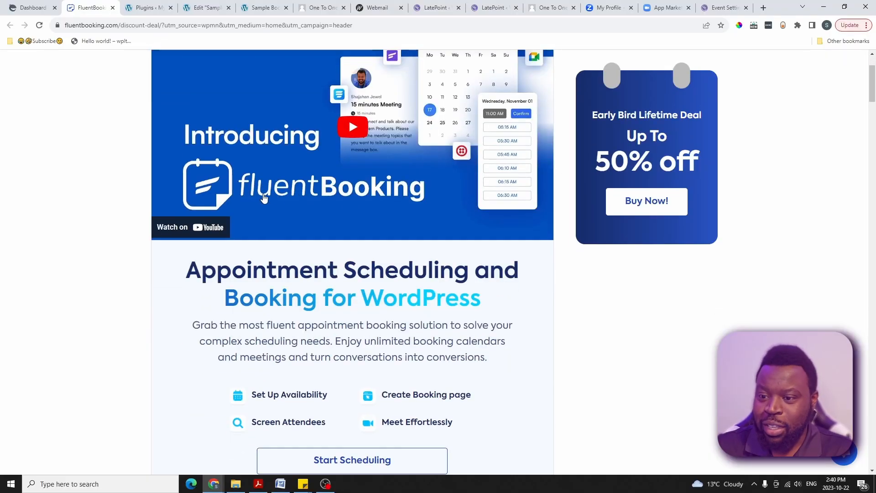
Review the FluentBooking early bird lifetime deal page and go to its purchase offer
{"action": "scroll", "coordinate": [445, 236], "scroll_direction": "down", "scroll_amount": 6}
{"action": "scroll", "coordinate": [446, 236], "scroll_direction": "up", "scroll_amount": 5}
{"action": "scroll", "coordinate": [445, 236], "scroll_direction": "up", "scroll_amount": 3}
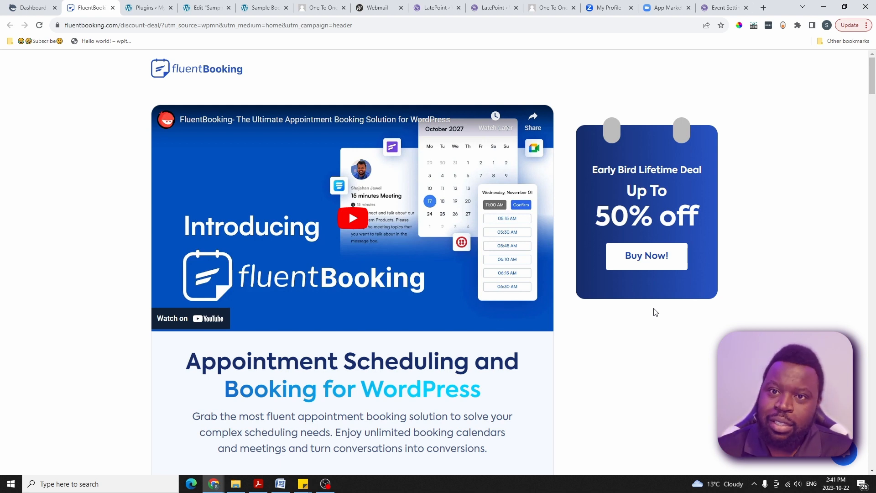
{"action": "left_click", "coordinate": [647, 256]}
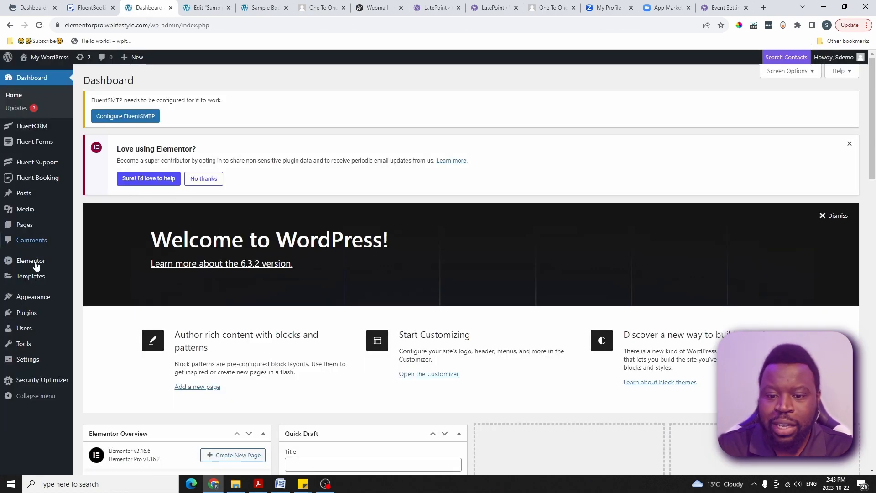
Open the WordPress plugin upload form and select the FluentBooking license key in the WP Manage Ninja account
{"action": "left_click", "coordinate": [28, 313]}
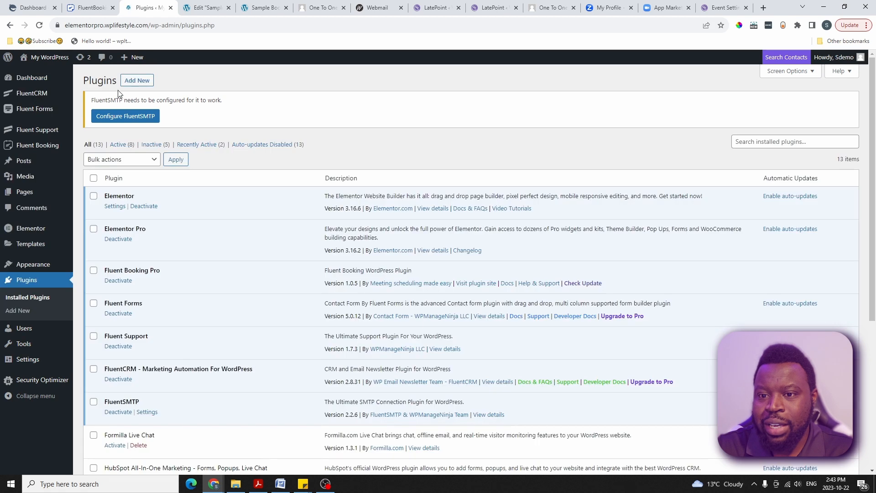
{"action": "left_click", "coordinate": [136, 80]}
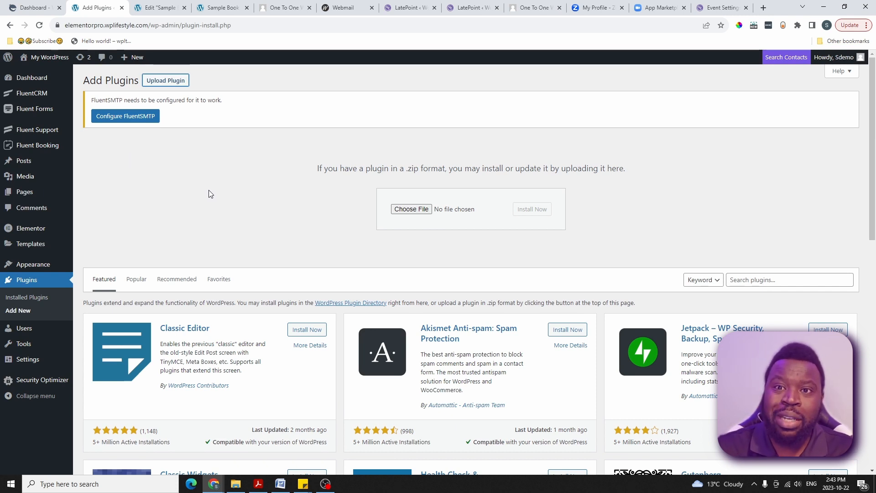
{"action": "left_click", "coordinate": [32, 7]}
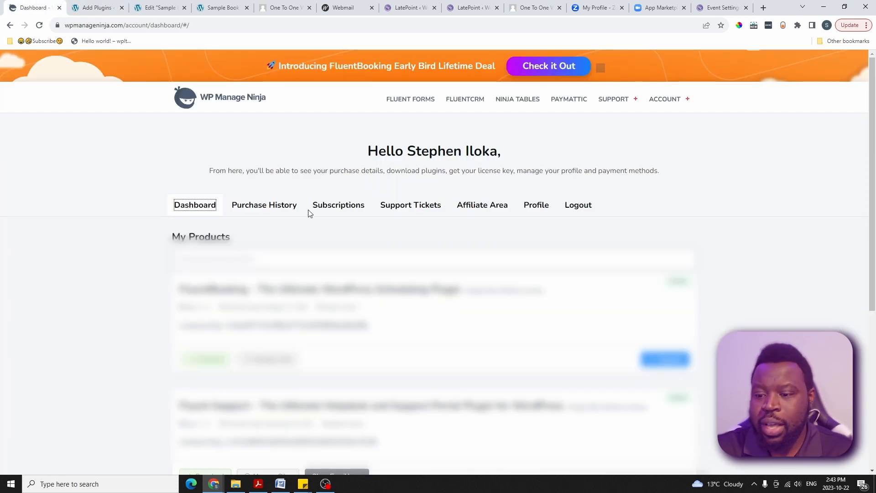
{"action": "scroll", "coordinate": [292, 265], "scroll_direction": "down", "scroll_amount": 1}
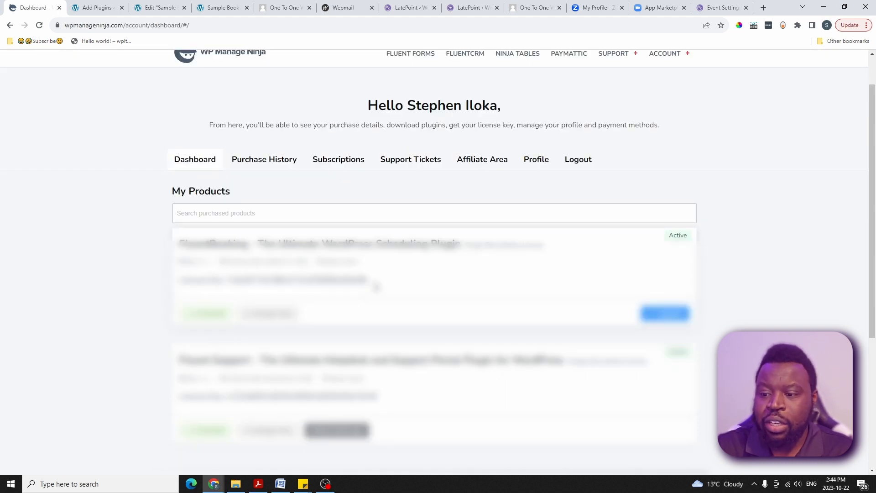
{"action": "left_click_drag", "start_coordinate": [380, 282], "coordinate": [223, 280]}
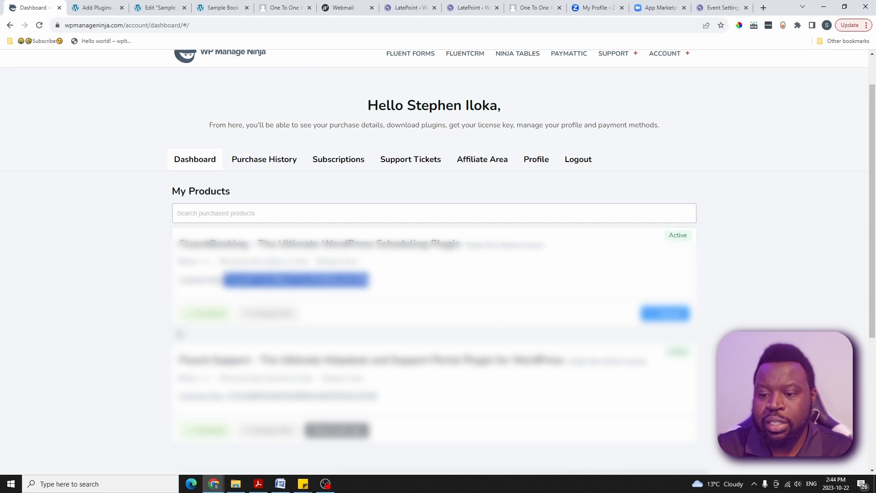
{"action": "left_click", "coordinate": [101, 9]}
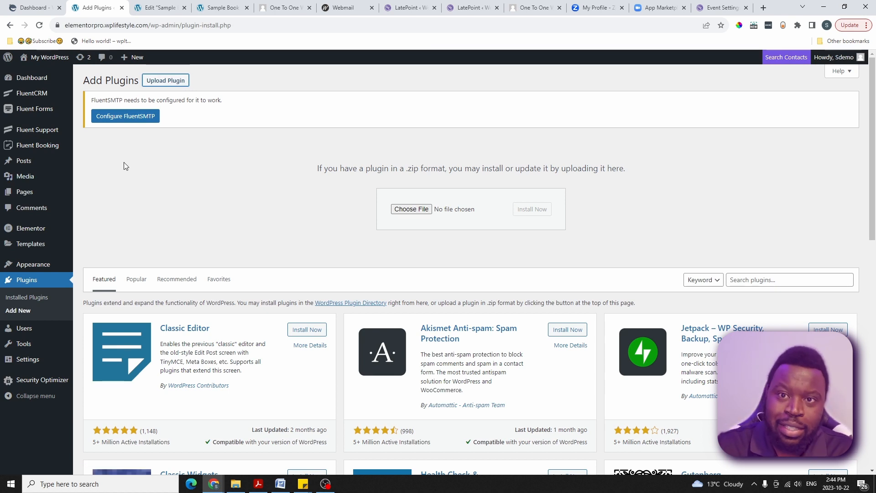
Open Fluent Booking's license settings and check the activation status
{"action": "mouse_move", "coordinate": [22, 147]}
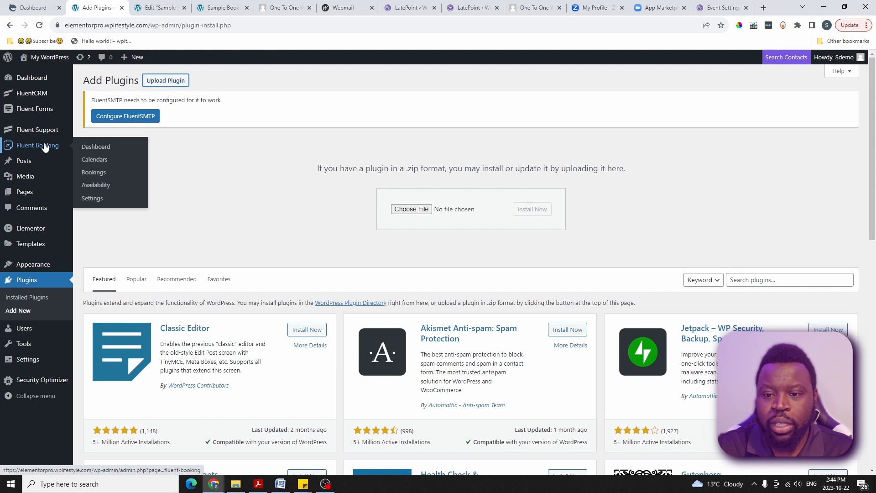
{"action": "left_click", "coordinate": [92, 197]}
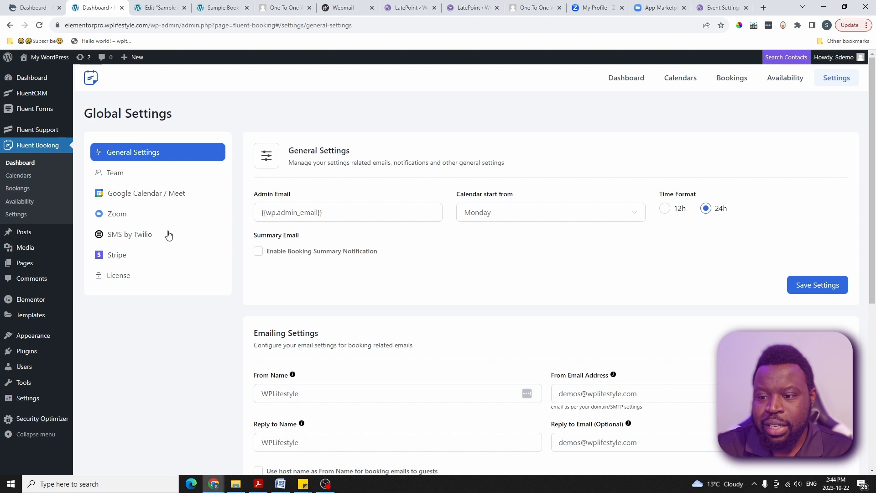
{"action": "left_click", "coordinate": [119, 278]}
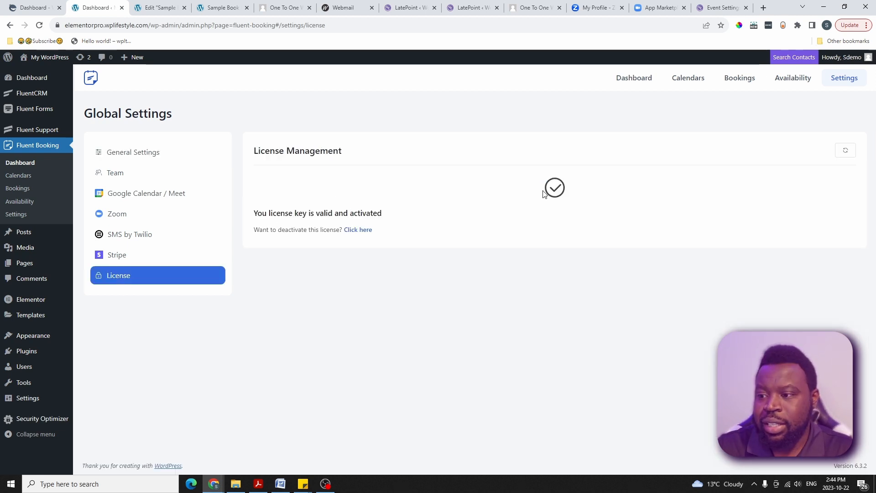
{"action": "left_click_drag", "start_coordinate": [253, 213], "coordinate": [388, 219]}
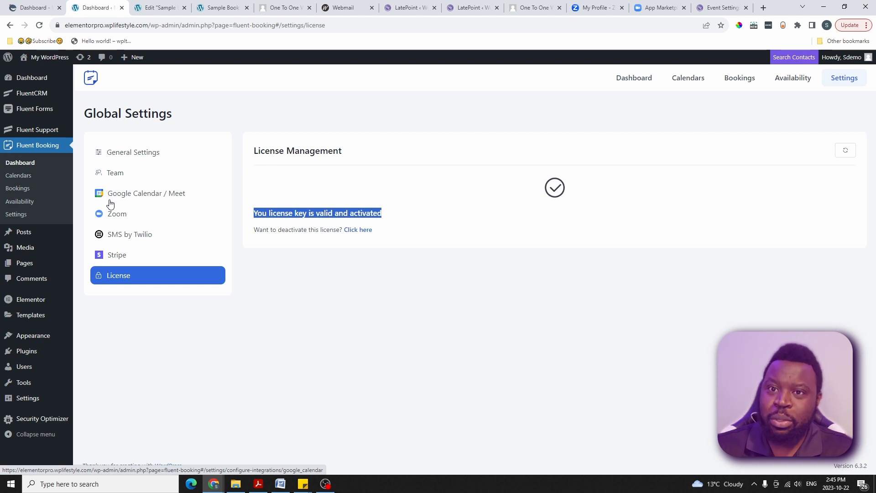
Review the booking overview, booking trends and upcoming meetings on the Fluent Booking dashboard
{"action": "left_click", "coordinate": [24, 163]}
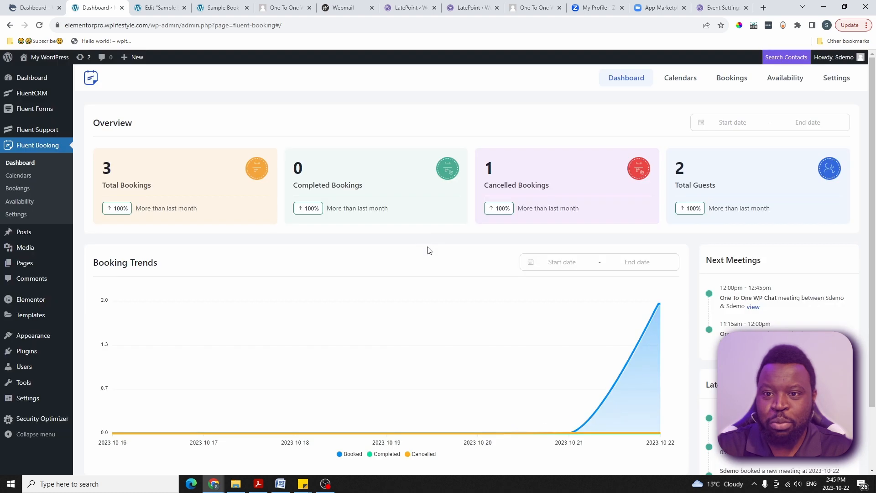
{"action": "scroll", "coordinate": [687, 273], "scroll_direction": "down", "scroll_amount": 2}
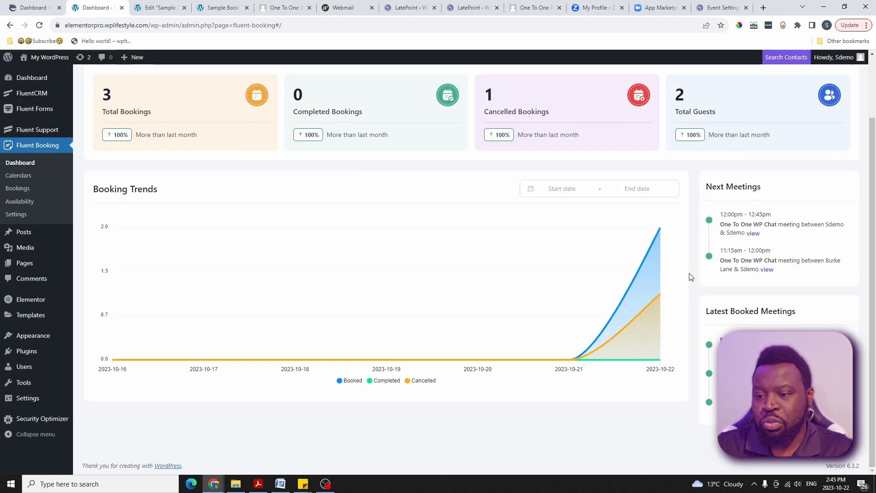
{"action": "scroll", "coordinate": [694, 270], "scroll_direction": "up", "scroll_amount": 2}
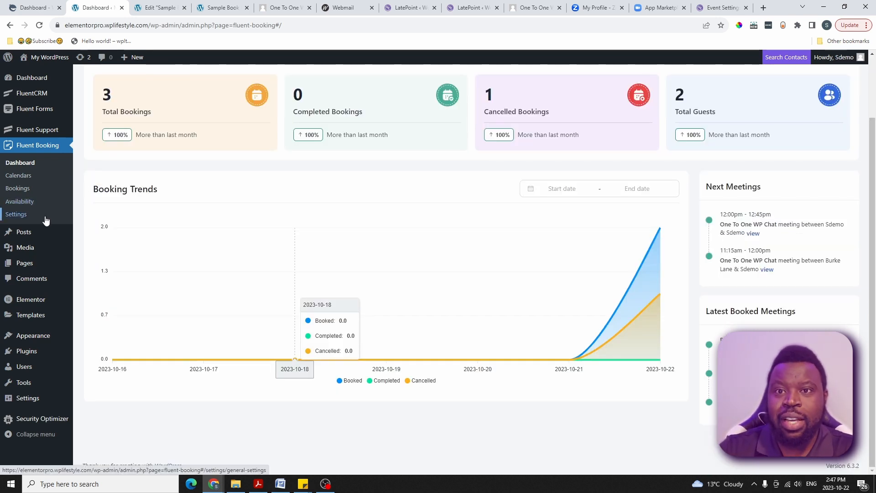
Open Fluent Booking's general settings and set the time format to 12h
{"action": "mouse_move", "coordinate": [46, 231]}
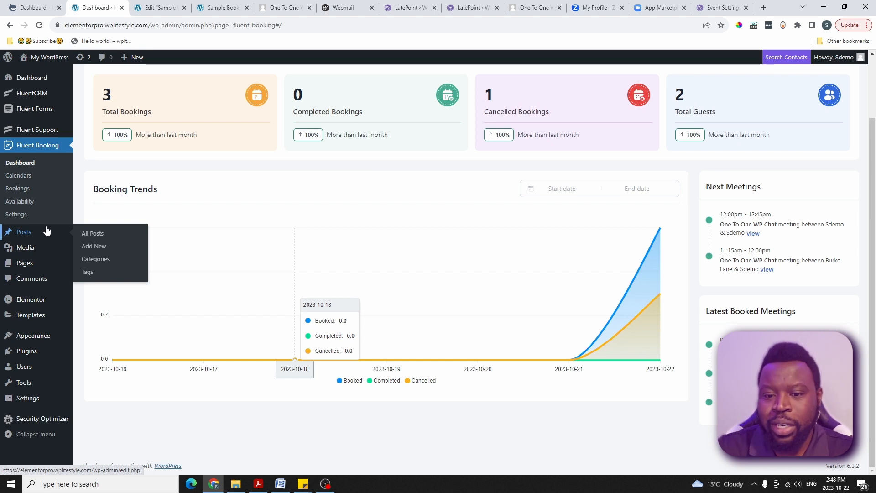
{"action": "left_click", "coordinate": [16, 214]}
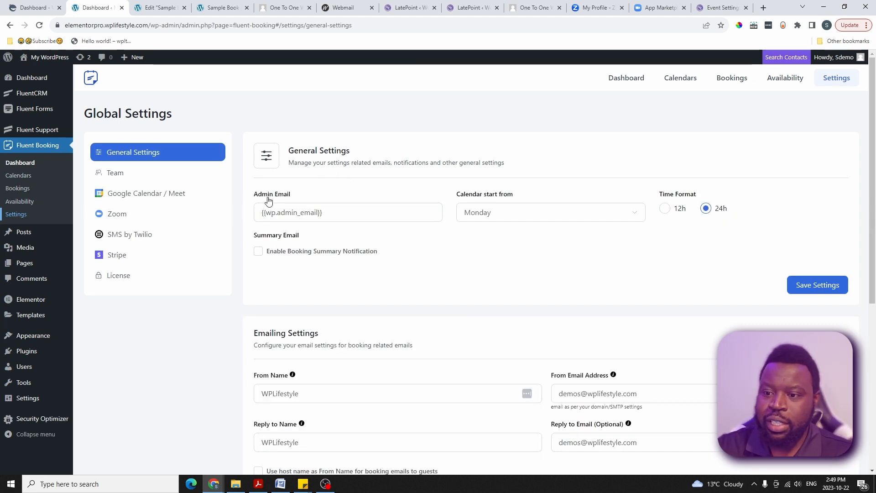
{"action": "scroll", "coordinate": [368, 202], "scroll_direction": "down", "scroll_amount": 1}
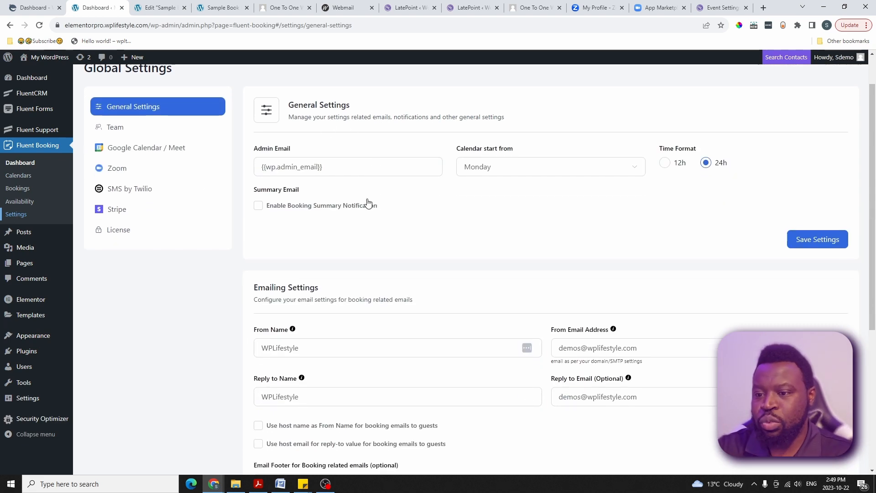
{"action": "left_click_drag", "start_coordinate": [336, 169], "coordinate": [255, 169]}
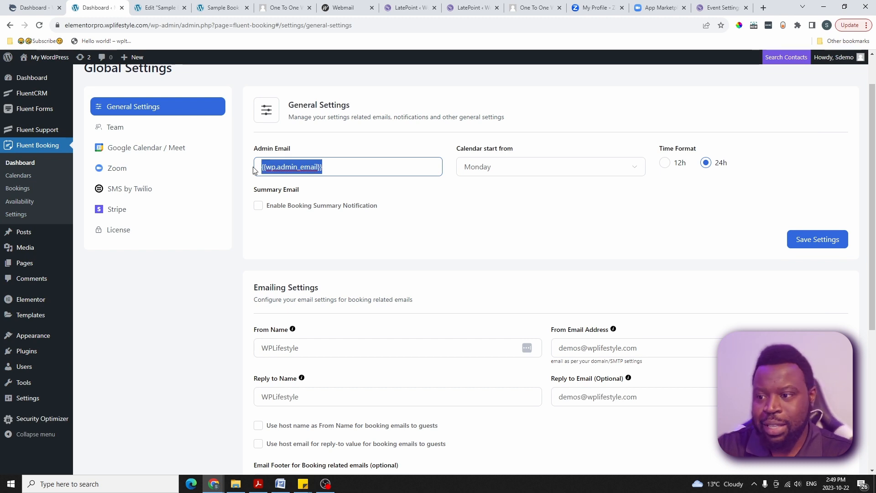
{"action": "left_click", "coordinate": [522, 200]}
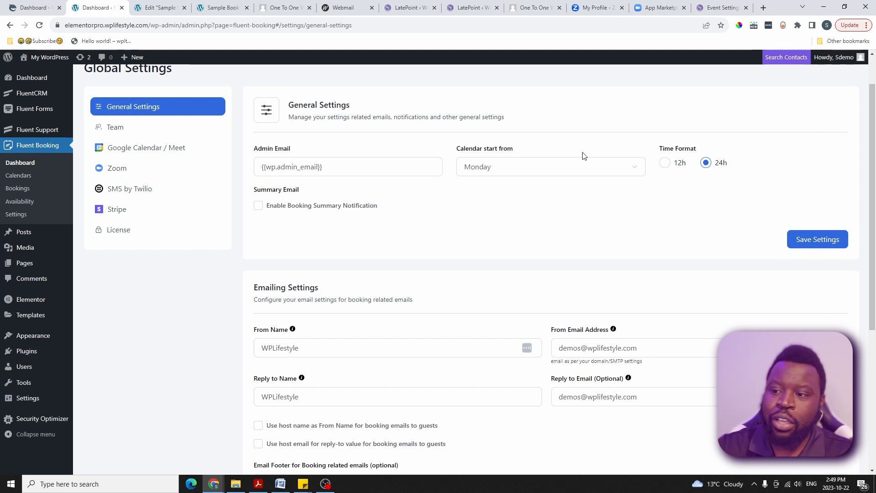
{"action": "left_click", "coordinate": [505, 170]}
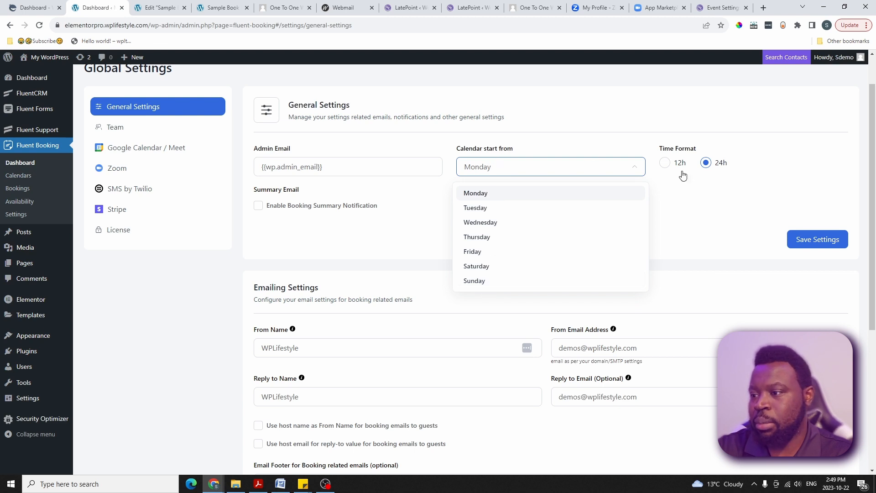
{"action": "left_click", "coordinate": [662, 174]}
{"action": "left_click", "coordinate": [665, 164]}
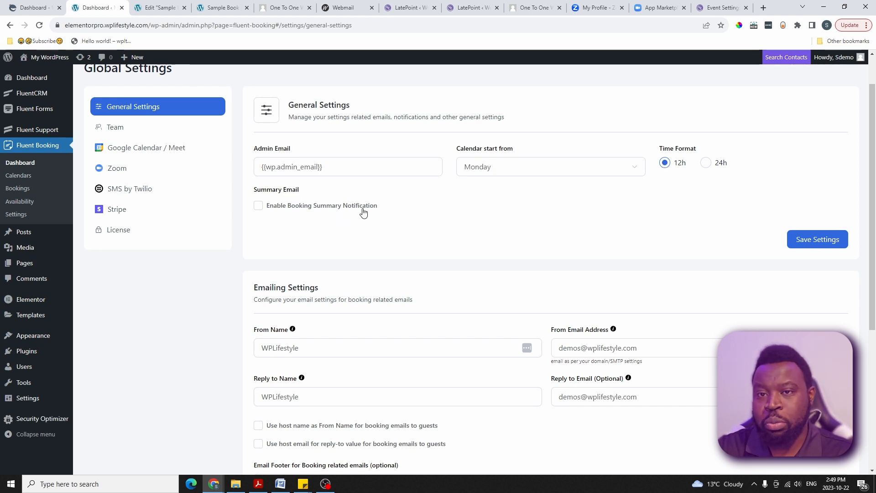
Enable the booking summary notification and set the summary email frequency to Weekly
{"action": "left_click", "coordinate": [258, 205]}
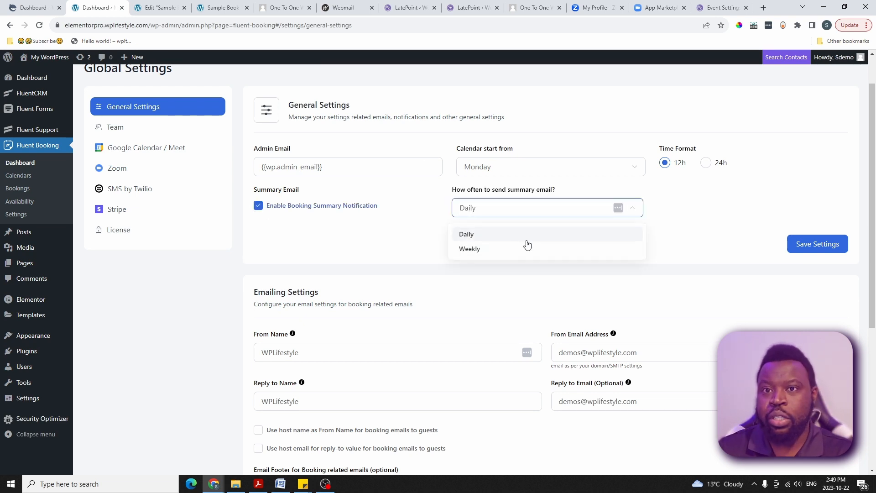
{"action": "left_click", "coordinate": [486, 239]}
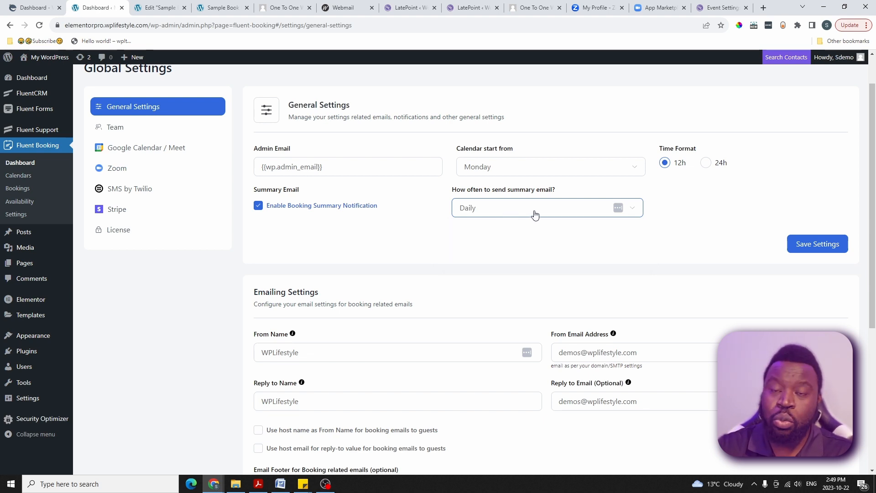
{"action": "left_click", "coordinate": [524, 217]}
{"action": "left_click", "coordinate": [511, 248]}
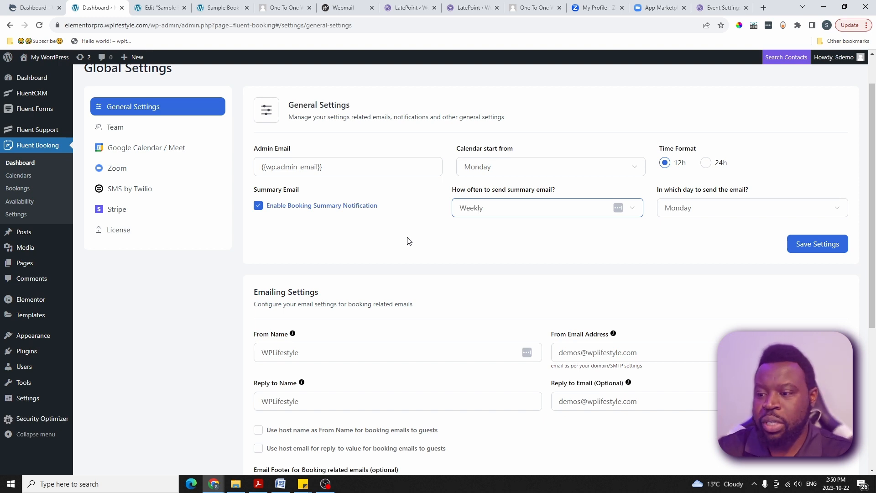
In the emailing settings, enable using the host name as From Name and the host email as the reply-to value for guest emails
{"action": "scroll", "coordinate": [496, 201], "scroll_direction": "down", "scroll_amount": 3}
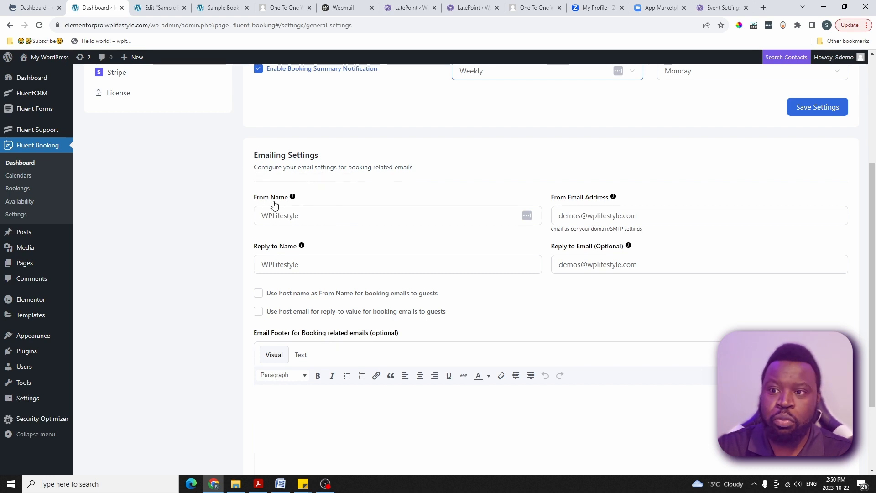
{"action": "scroll", "coordinate": [298, 190], "scroll_direction": "down", "scroll_amount": 2}
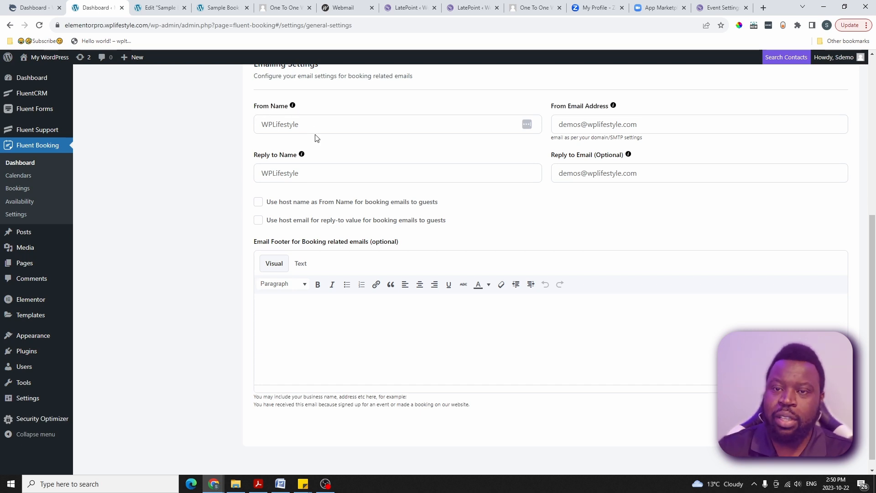
{"action": "left_click", "coordinate": [259, 221]}
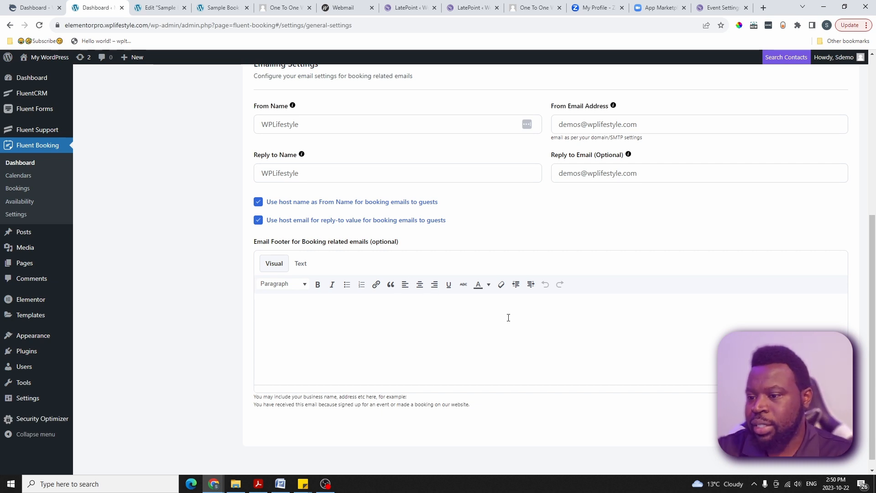
Open the Team settings and review the listed team members and their roles
{"action": "scroll", "coordinate": [508, 317], "scroll_direction": "up", "scroll_amount": 6}
{"action": "left_click", "coordinate": [114, 175]}
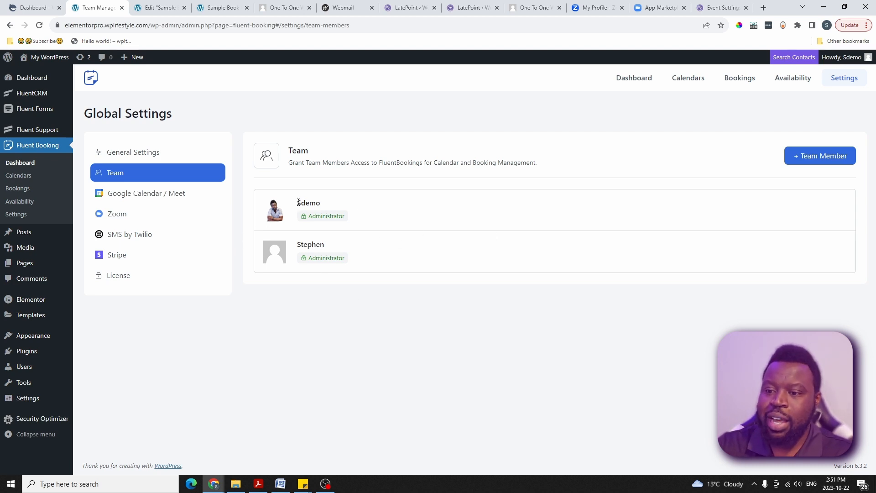
{"action": "left_click_drag", "start_coordinate": [296, 204], "coordinate": [325, 206]}
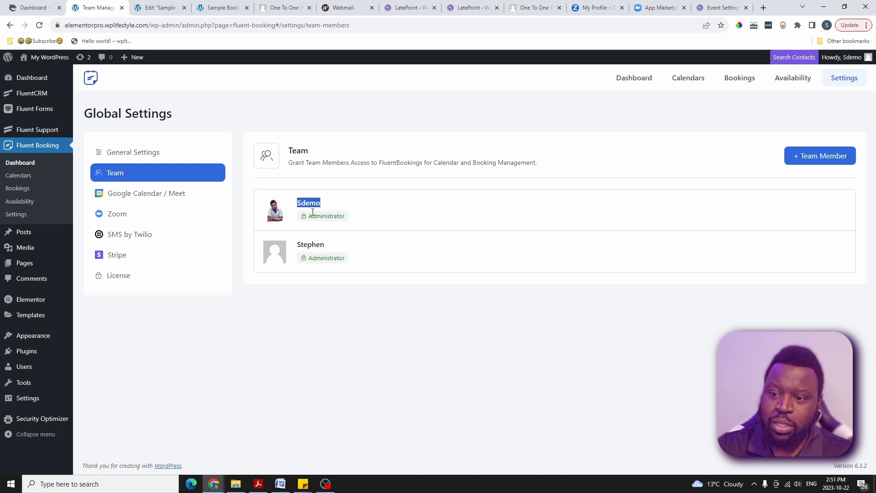
{"action": "left_click_drag", "start_coordinate": [297, 247], "coordinate": [333, 248]}
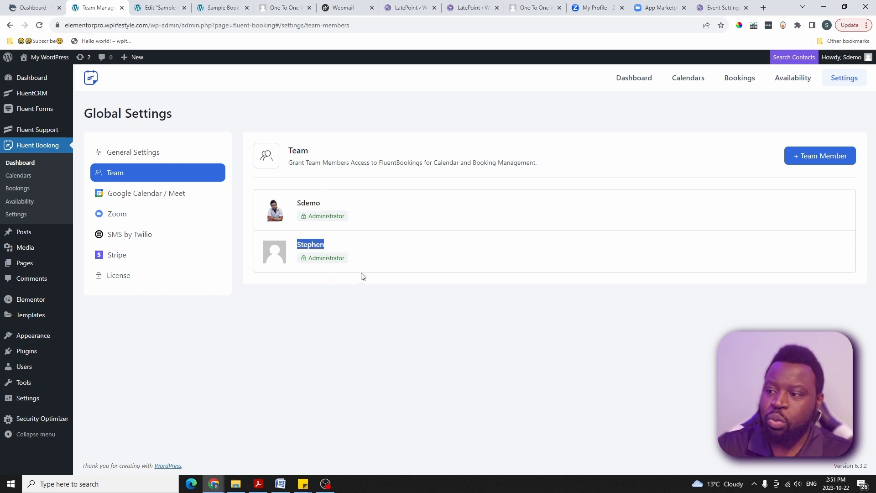
Open the Add Team Member form and check the selectable members and access permissions
{"action": "left_click", "coordinate": [822, 155]}
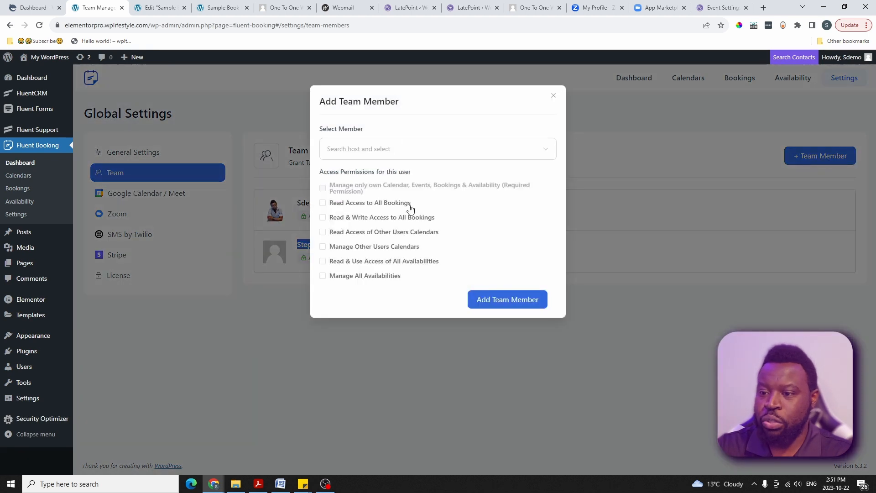
{"action": "left_click", "coordinate": [363, 151]}
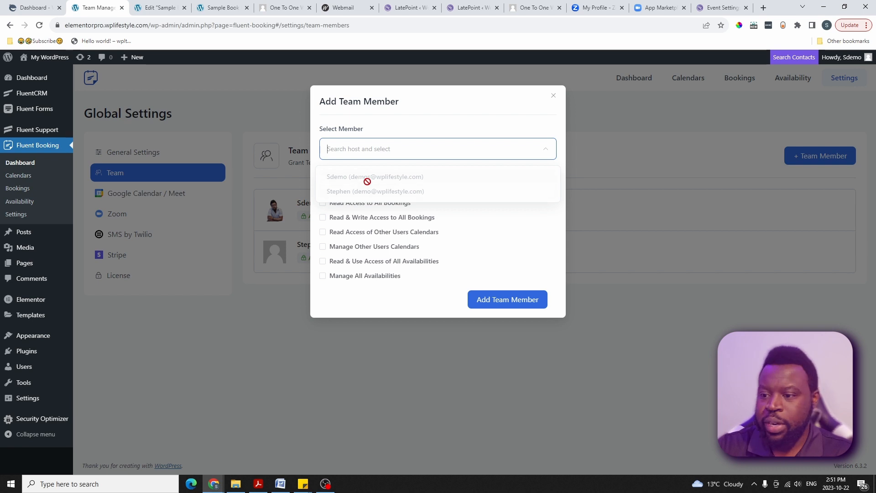
{"action": "left_click", "coordinate": [564, 264]}
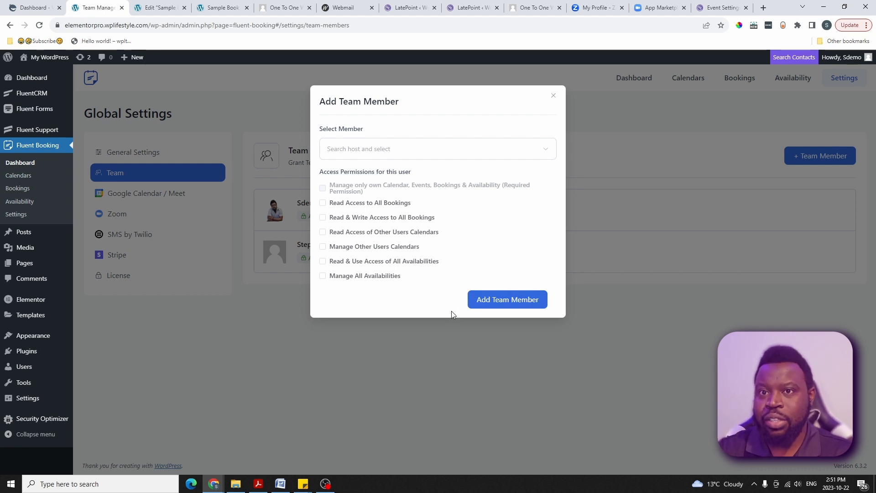
Leave the Add Team Member form and review the Client ID and Secret Key fields in the Google Calendar / Meet settings
{"action": "left_click", "coordinate": [553, 96]}
{"action": "left_click", "coordinate": [141, 193]}
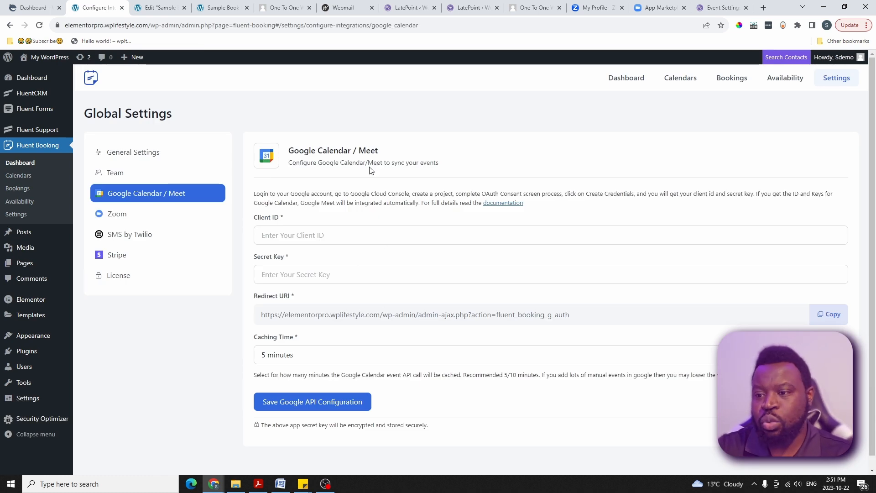
{"action": "left_click", "coordinate": [318, 233]}
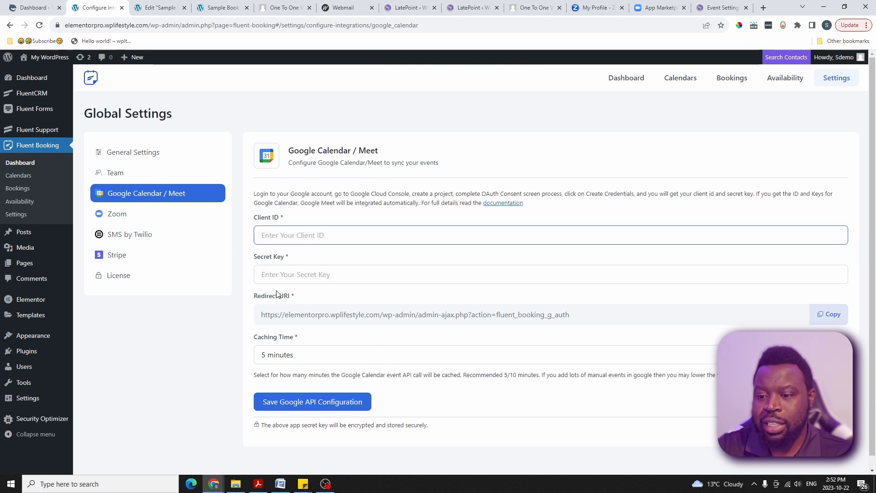
{"action": "left_click", "coordinate": [276, 275]}
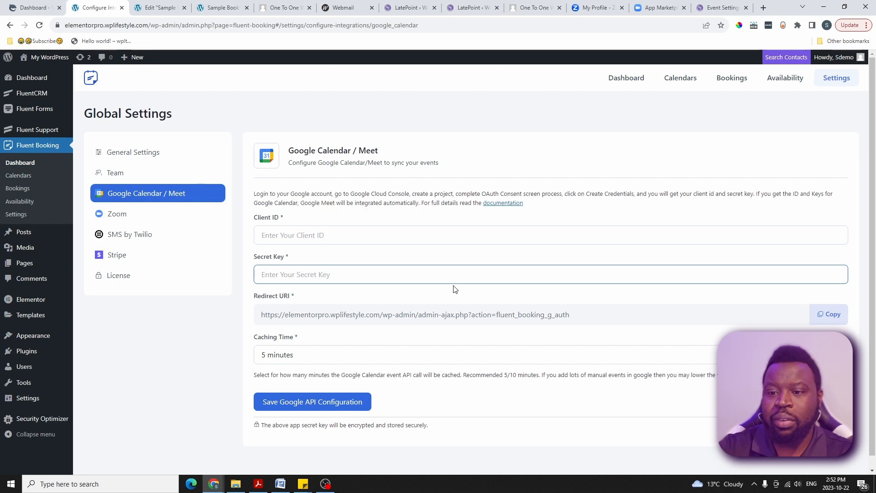
Review the Zoom, SMS by Twilio, Stripe and License pages of the global settings
{"action": "left_click", "coordinate": [213, 215]}
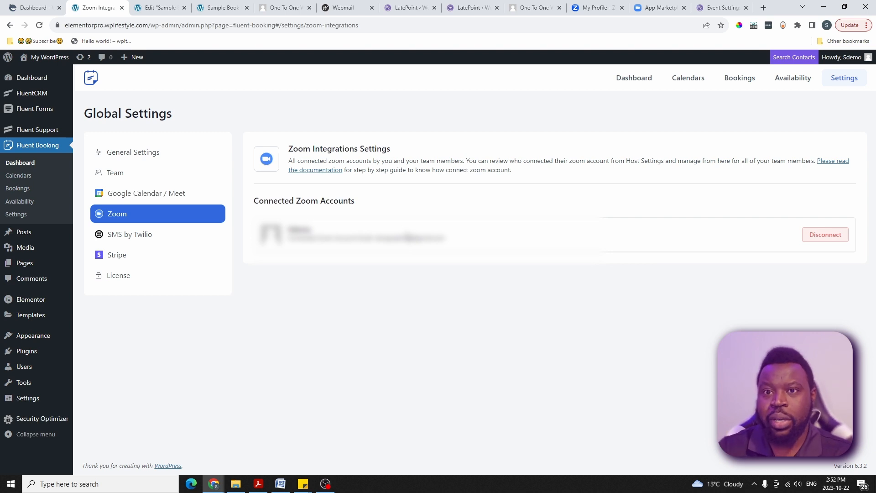
{"action": "left_click", "coordinate": [141, 241]}
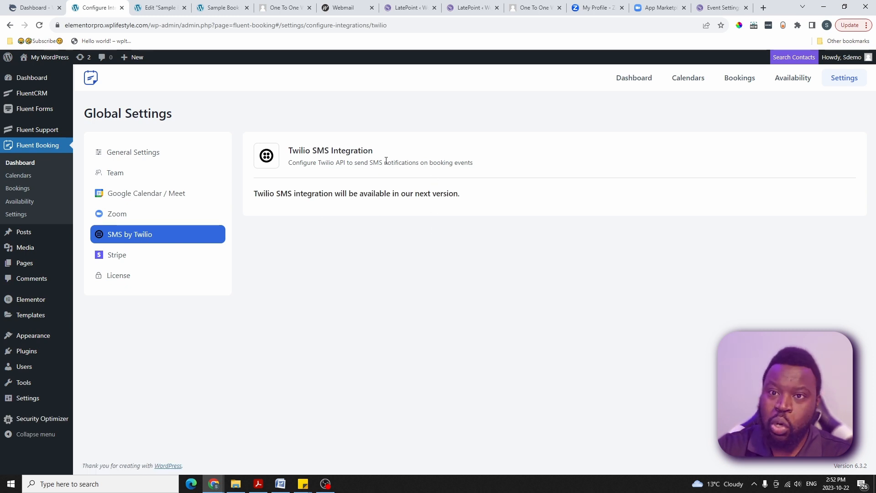
{"action": "triple_click", "coordinate": [305, 193]}
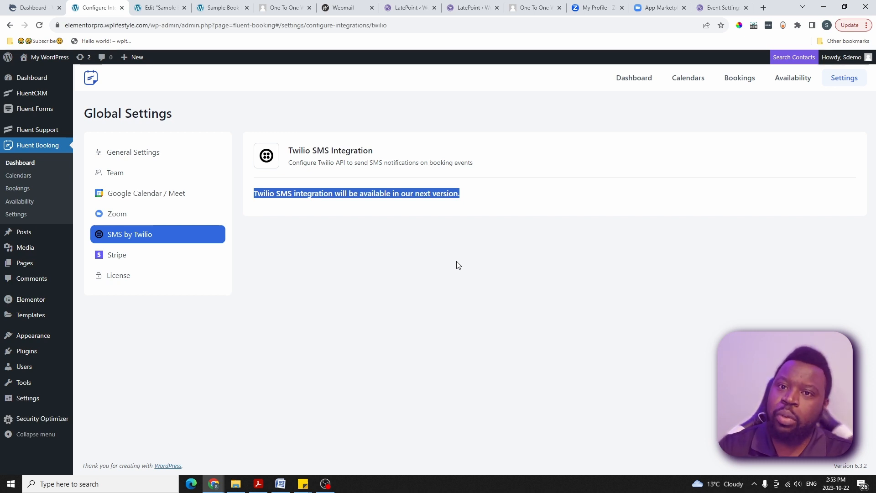
{"action": "left_click", "coordinate": [112, 255]}
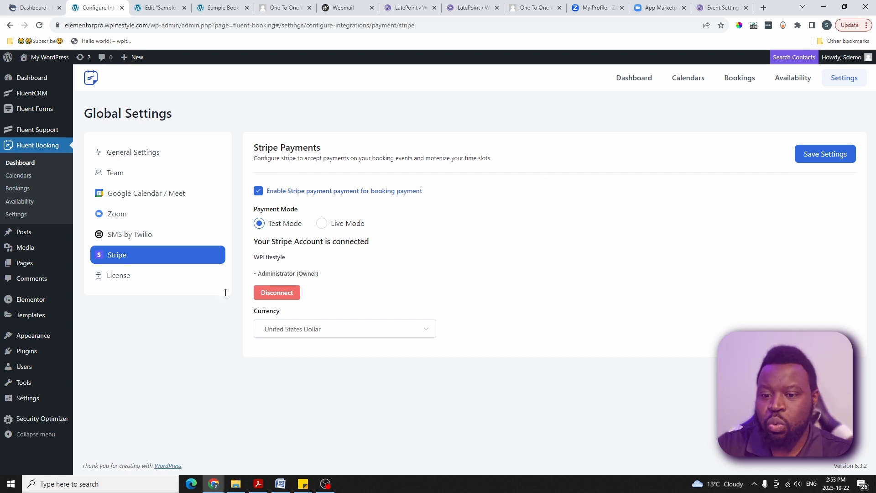
{"action": "left_click", "coordinate": [118, 275]}
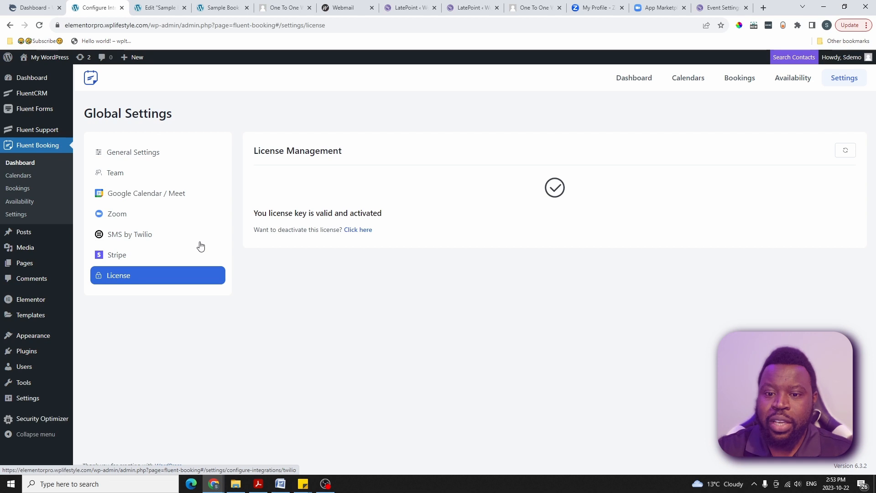
Look over the Calendars page, then examine the weekly hours of the Mon-Tue & Thu availability schedule
{"action": "left_click", "coordinate": [21, 179]}
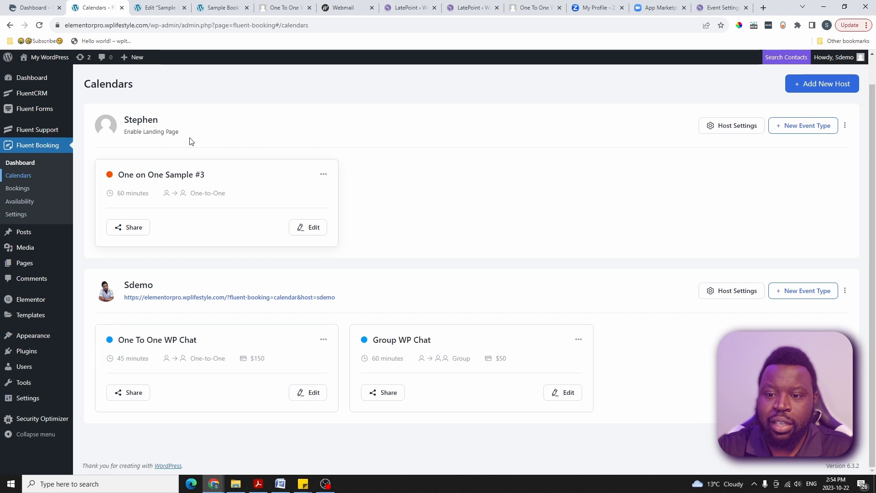
{"action": "left_click", "coordinate": [18, 202]}
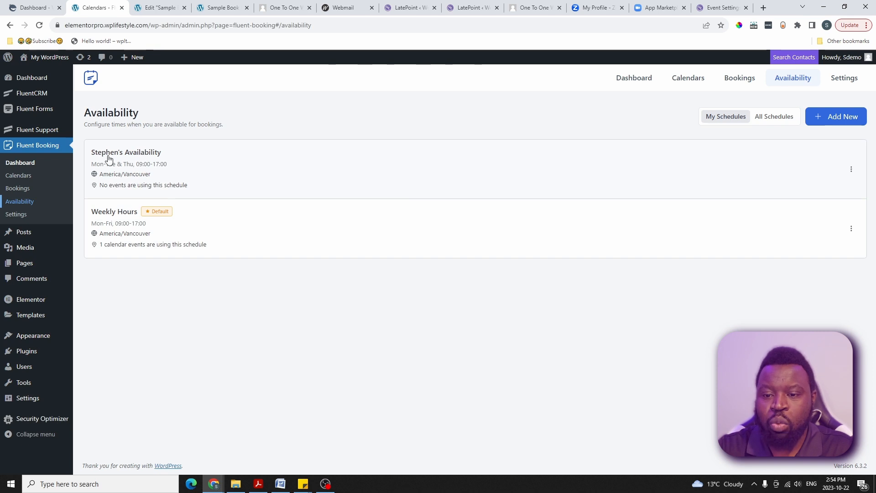
{"action": "left_click", "coordinate": [156, 159]}
{"action": "scroll", "coordinate": [280, 226], "scroll_direction": "down", "scroll_amount": 4}
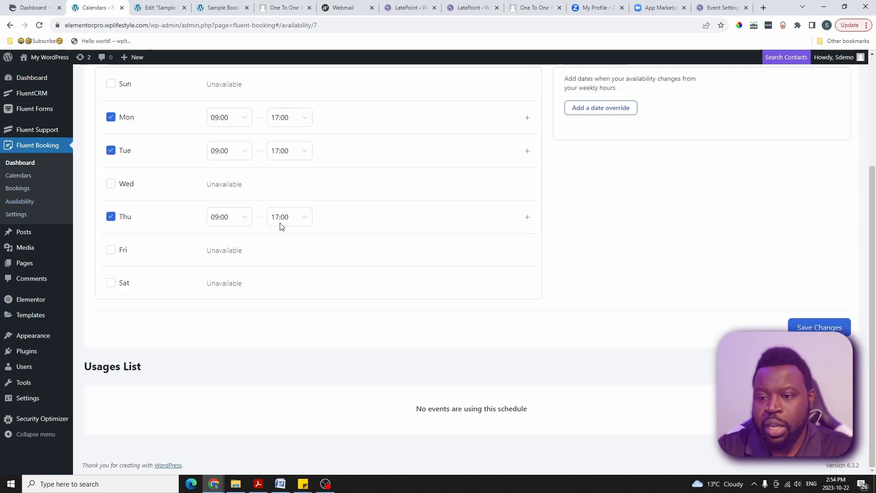
{"action": "scroll", "coordinate": [273, 210], "scroll_direction": "up", "scroll_amount": 3}
{"action": "scroll", "coordinate": [185, 238], "scroll_direction": "down", "scroll_amount": 1}
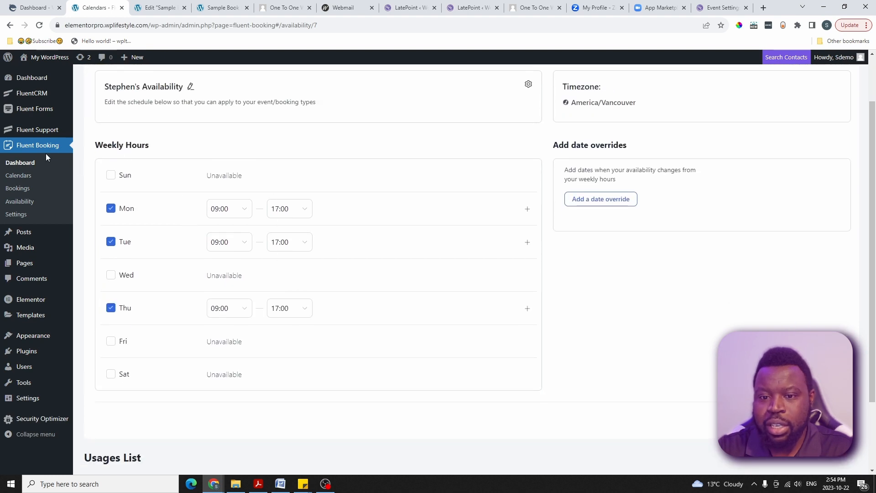
In the default Weekly Hours schedule, add date overrides marking 14, 15, 16 and 30 November 2023 as unavailable
{"action": "left_click", "coordinate": [26, 203]}
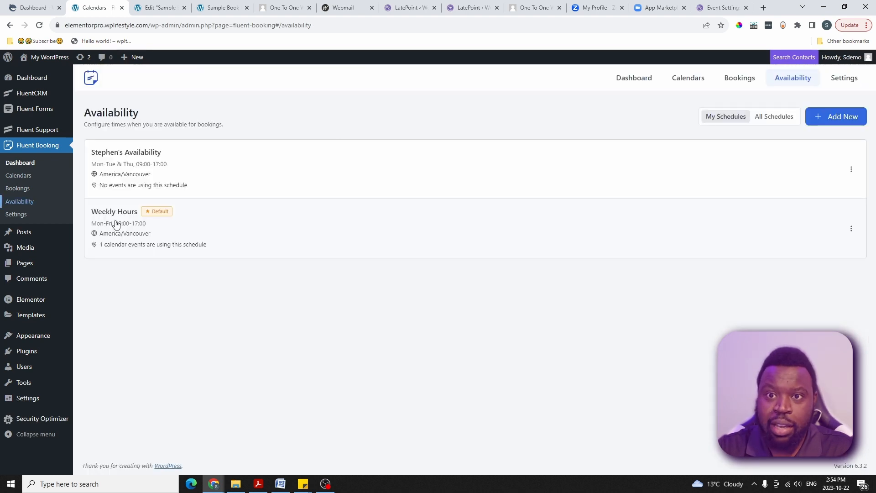
{"action": "left_click", "coordinate": [116, 225]}
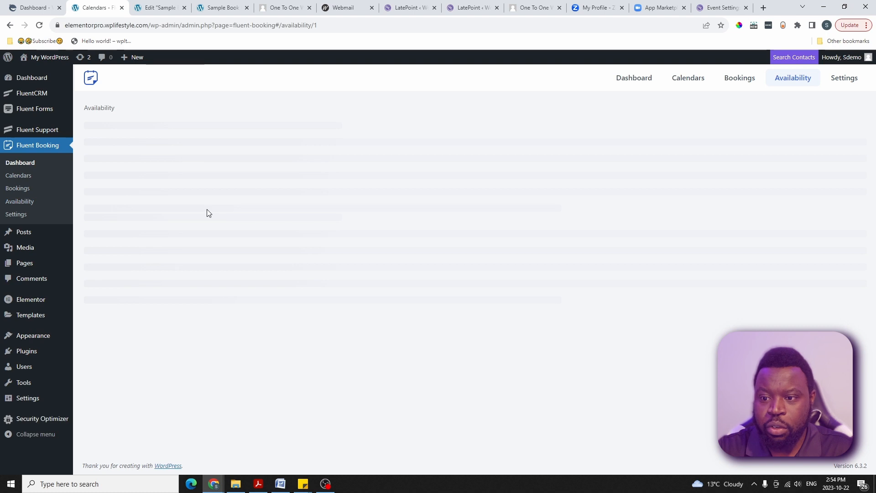
{"action": "scroll", "coordinate": [227, 242], "scroll_direction": "down", "scroll_amount": 2}
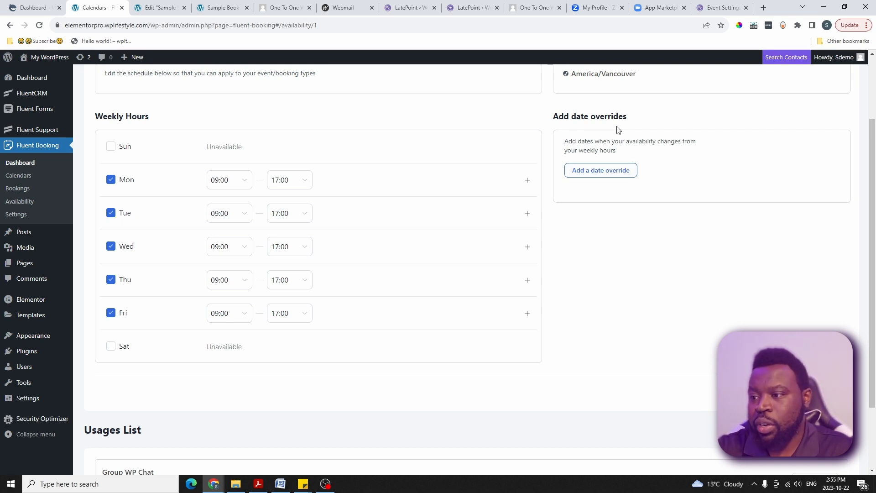
{"action": "left_click", "coordinate": [596, 174]}
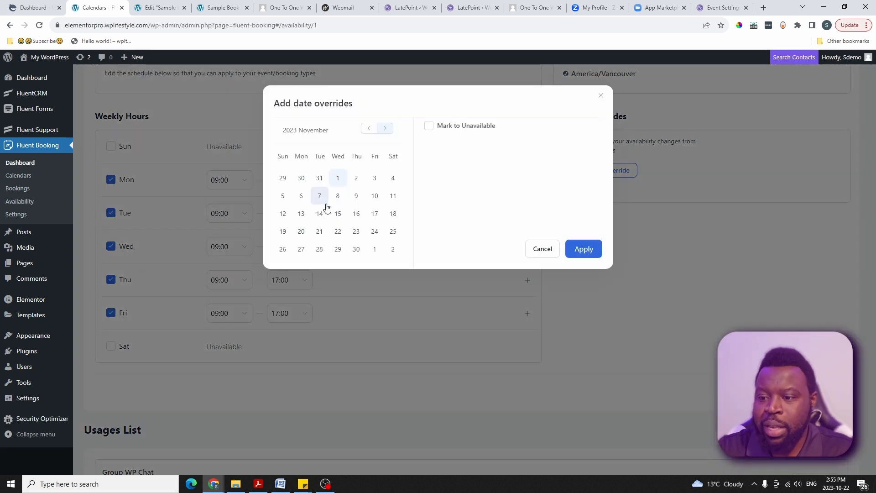
{"action": "left_click", "coordinate": [321, 215]}
{"action": "left_click", "coordinate": [338, 218]}
{"action": "left_click", "coordinate": [360, 219]}
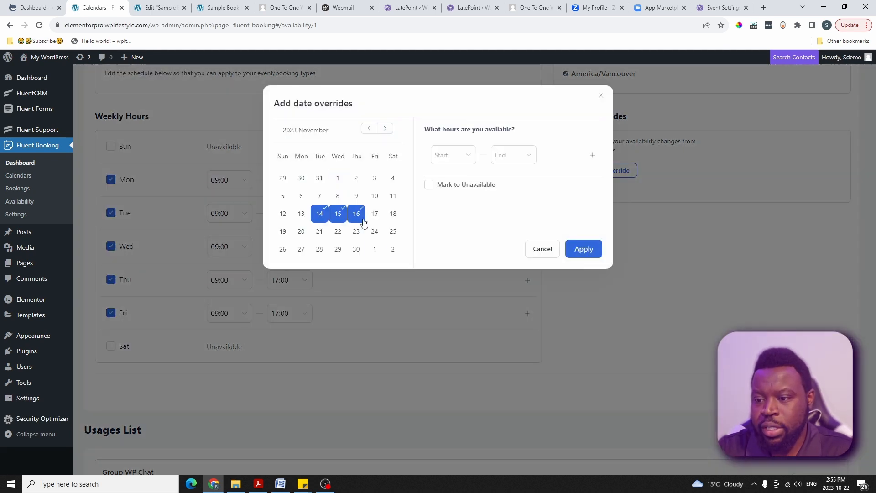
{"action": "left_click", "coordinate": [356, 249]}
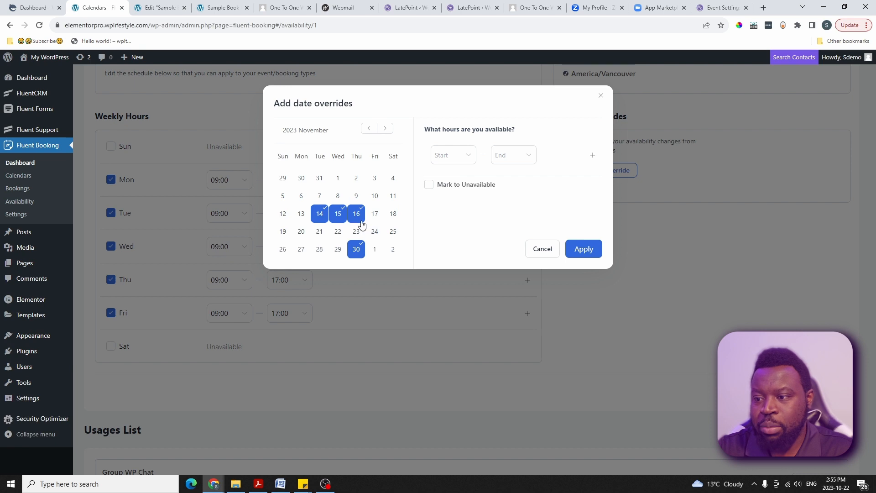
{"action": "left_click", "coordinate": [432, 188]}
{"action": "left_click", "coordinate": [587, 250]}
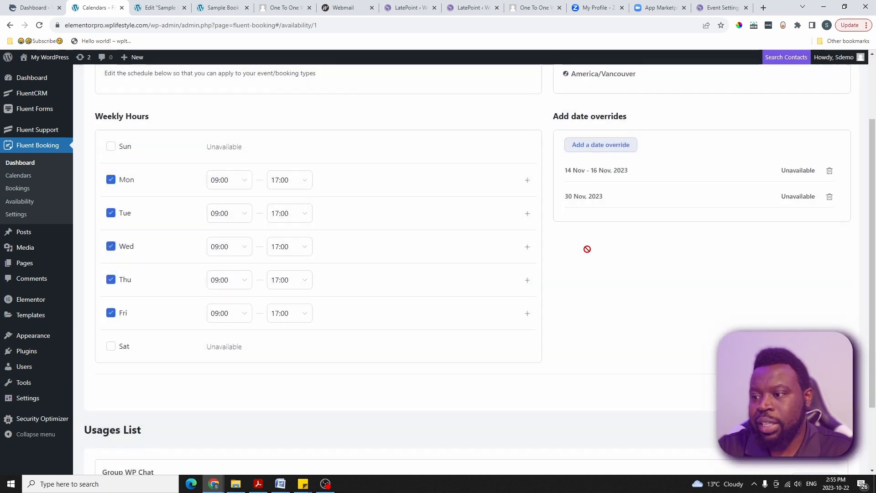
Check both November date overrides, apply them as they are and save the Weekly Hours schedule
{"action": "left_click", "coordinate": [583, 173]}
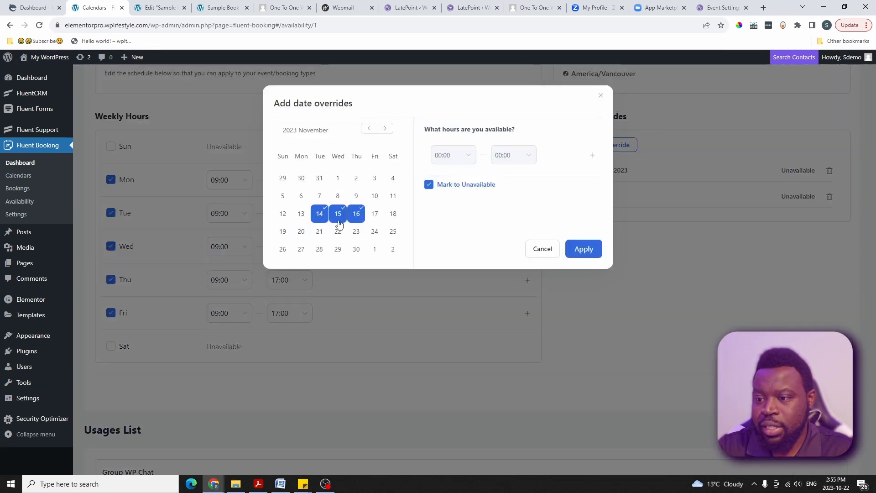
{"action": "left_click", "coordinate": [580, 250]}
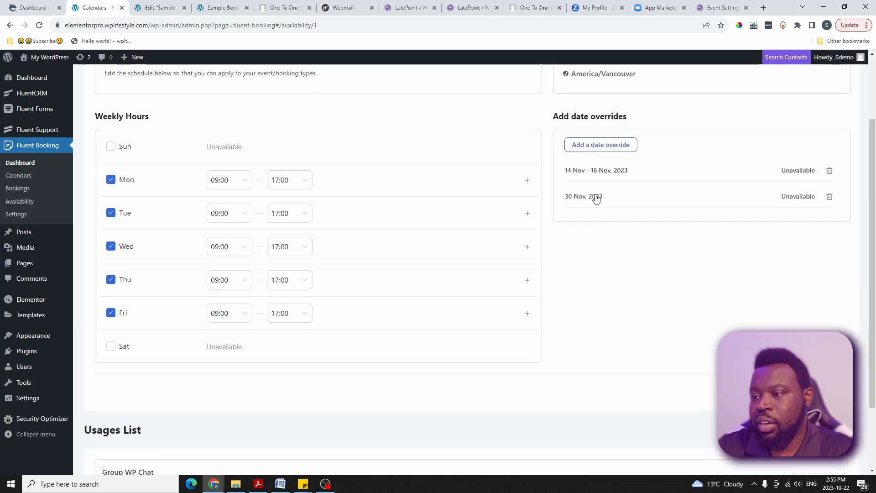
{"action": "left_click", "coordinate": [595, 196]}
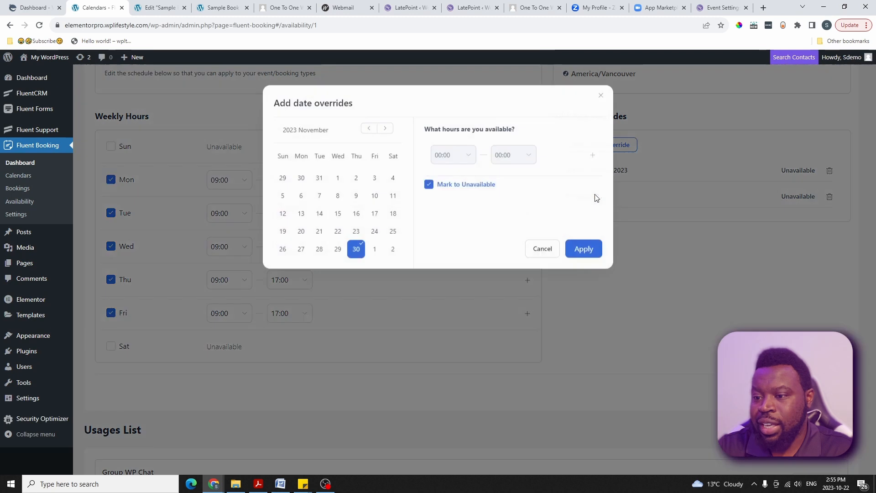
{"action": "left_click", "coordinate": [582, 251]}
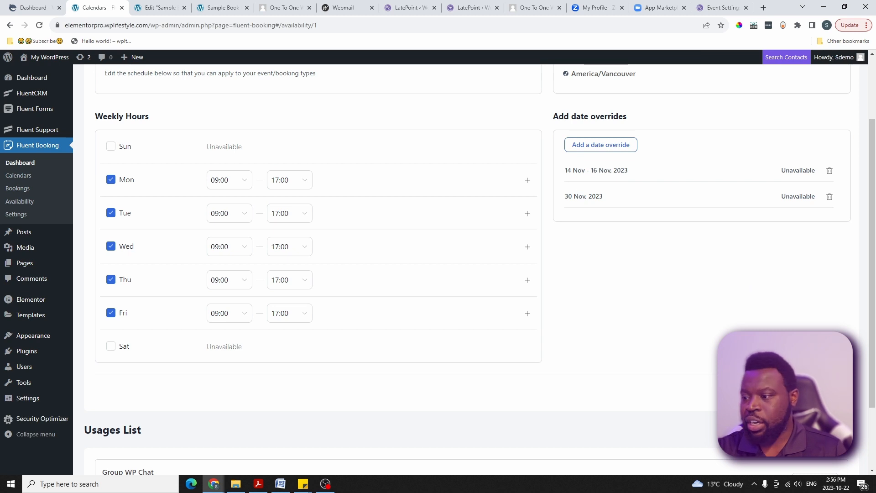
{"action": "scroll", "coordinate": [630, 301], "scroll_direction": "down", "scroll_amount": 2}
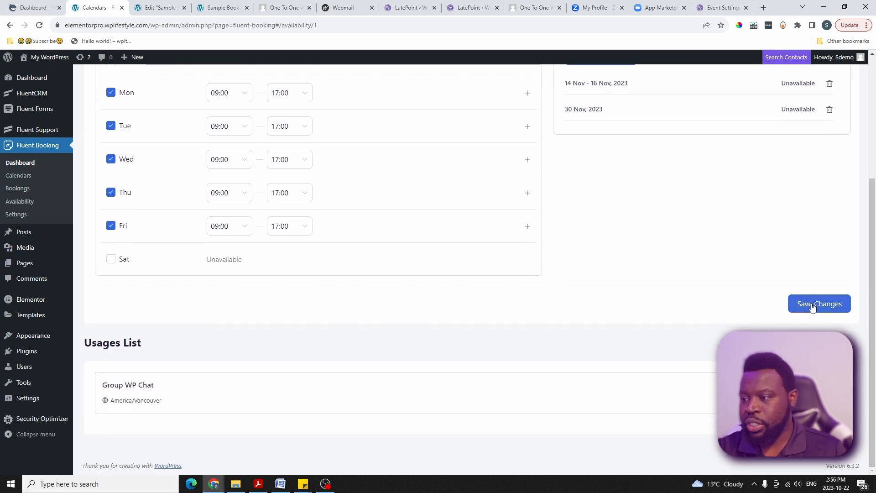
{"action": "left_click", "coordinate": [811, 303]}
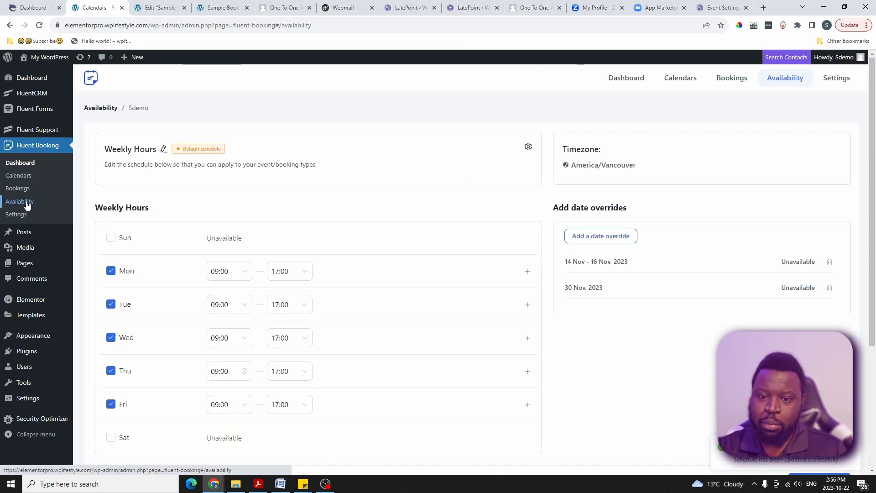
Return to the availability list and check the title and timezone fields for adding a new schedule, without creating one
{"action": "left_click", "coordinate": [25, 201]}
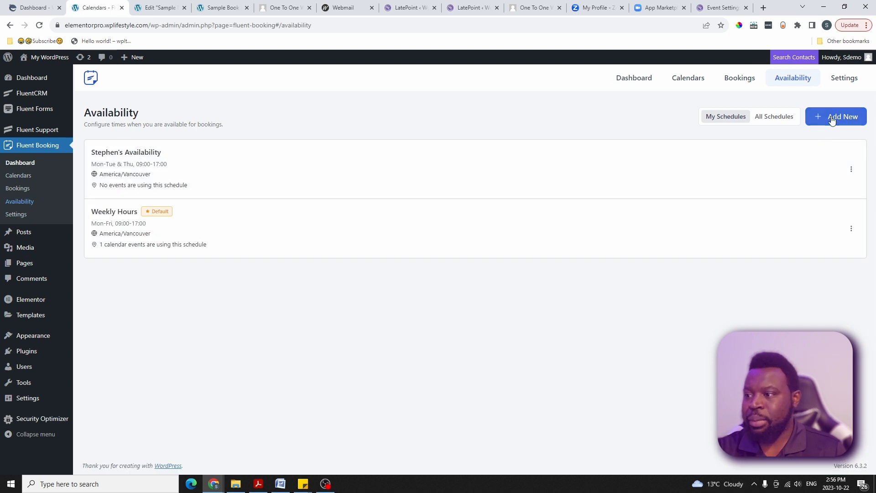
{"action": "left_click", "coordinate": [831, 118]}
{"action": "left_click", "coordinate": [364, 149]}
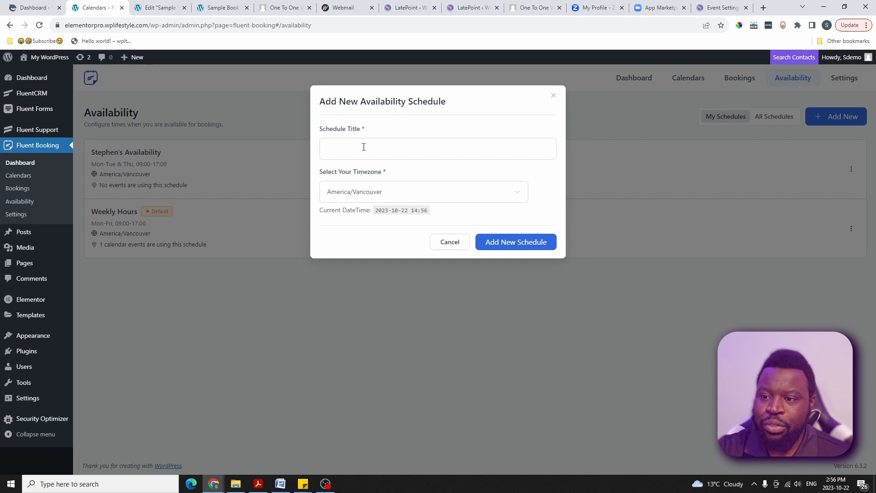
{"action": "left_click", "coordinate": [364, 194]}
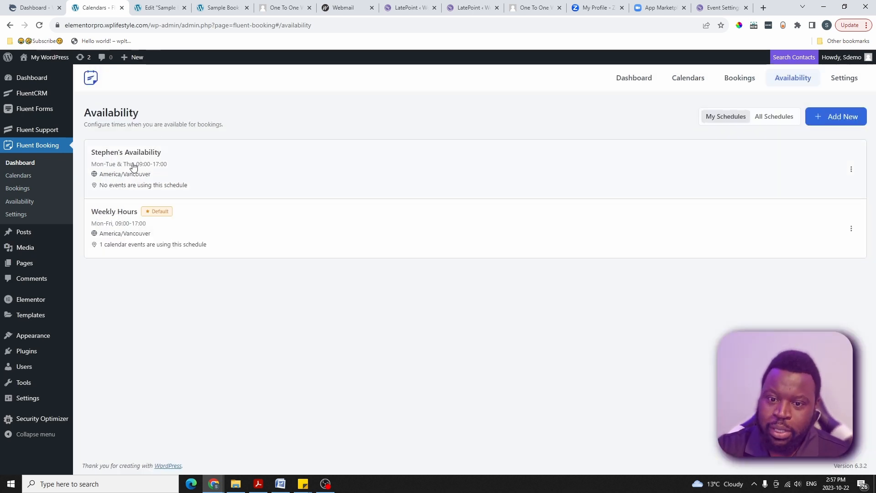
Open the Calendars page and review the hosts, their event types and the option for adding a new host
{"action": "left_click", "coordinate": [21, 177]}
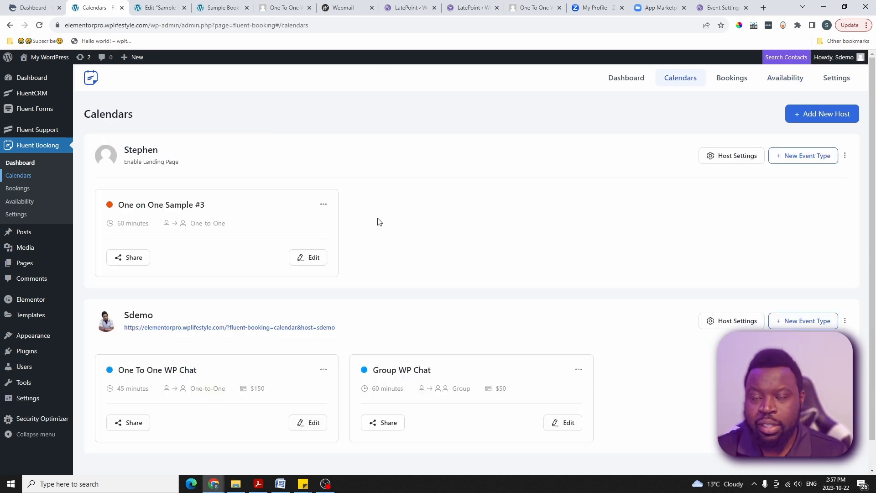
{"action": "scroll", "coordinate": [283, 199], "scroll_direction": "down", "scroll_amount": 1}
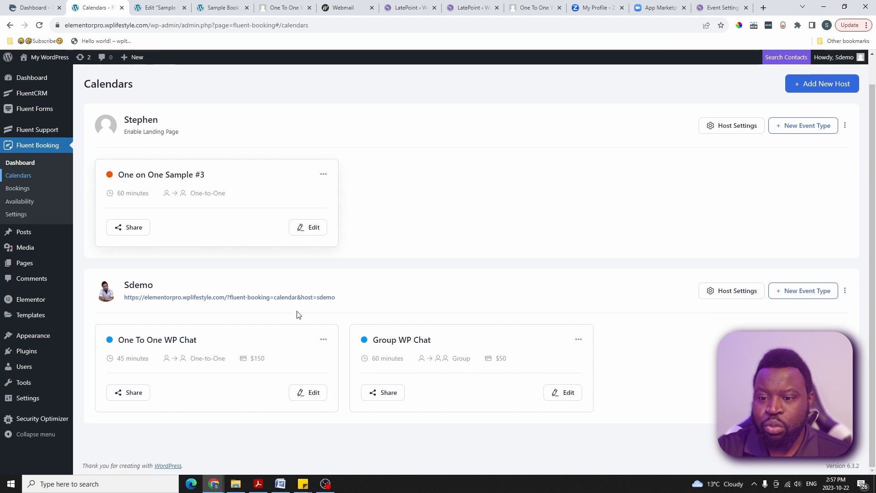
{"action": "scroll", "coordinate": [578, 263], "scroll_direction": "up", "scroll_amount": 1}
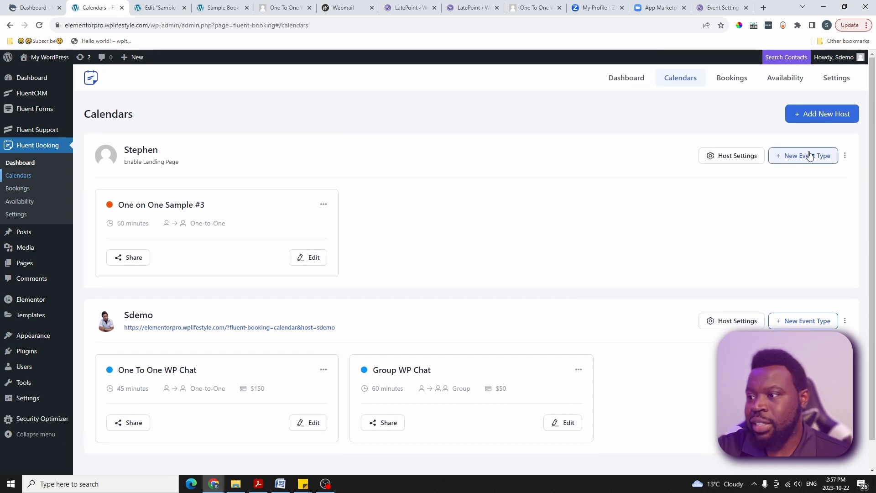
{"action": "left_click", "coordinate": [820, 119]}
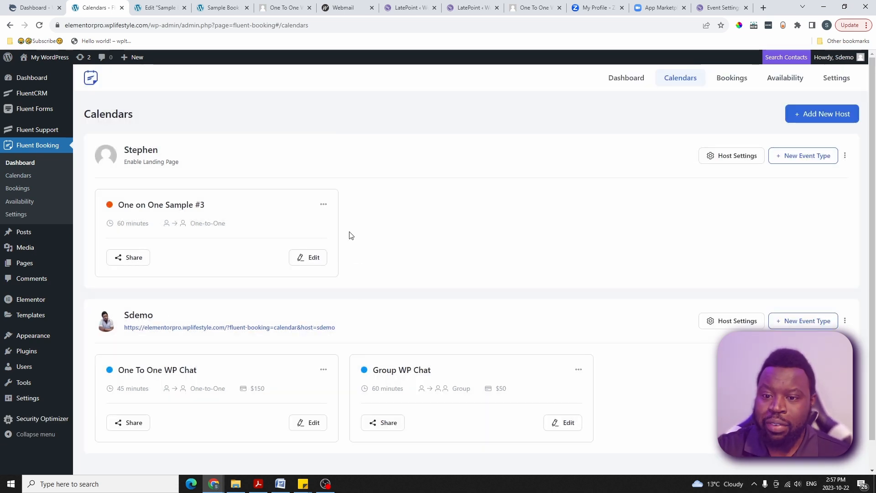
{"action": "scroll", "coordinate": [258, 172], "scroll_direction": "down", "scroll_amount": 1}
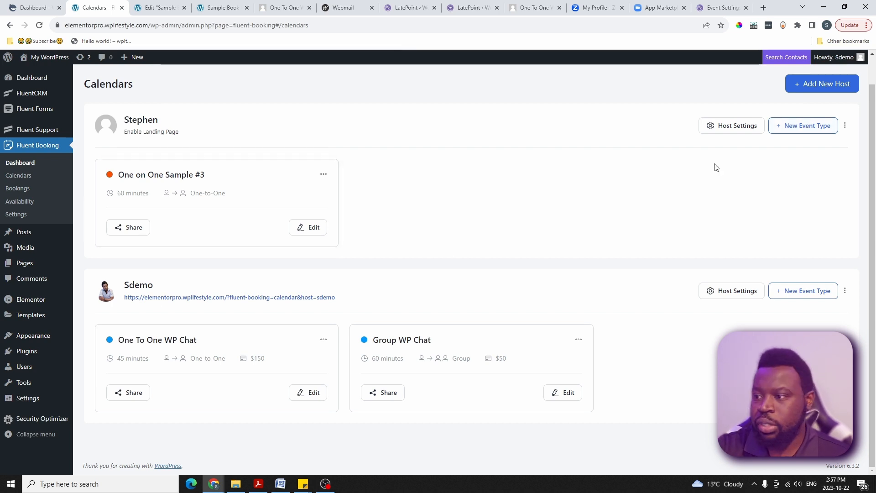
Start a new group booking type for the first host and set the max invitees in a spot to 20
{"action": "left_click", "coordinate": [803, 128]}
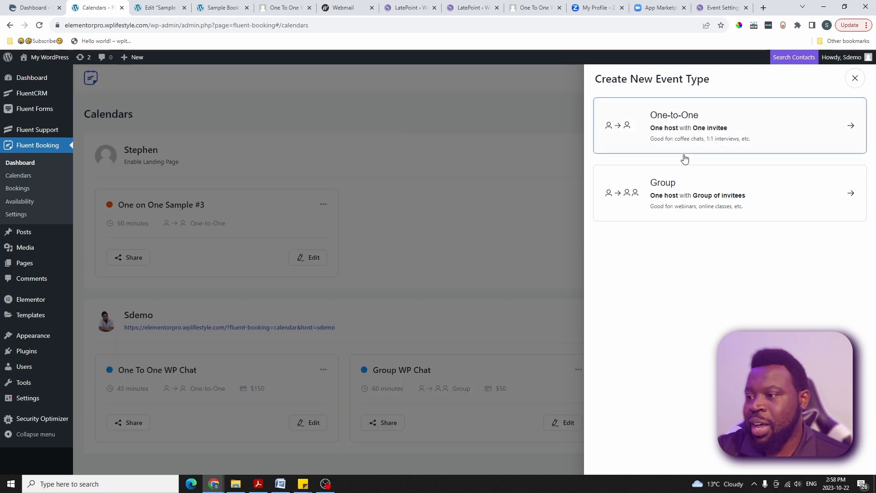
{"action": "left_click", "coordinate": [717, 196]}
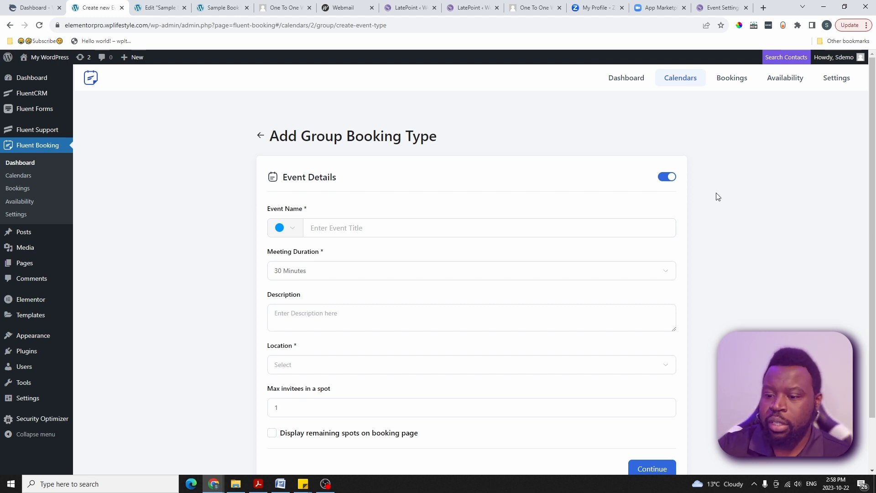
{"action": "scroll", "coordinate": [633, 208], "scroll_direction": "down", "scroll_amount": 2}
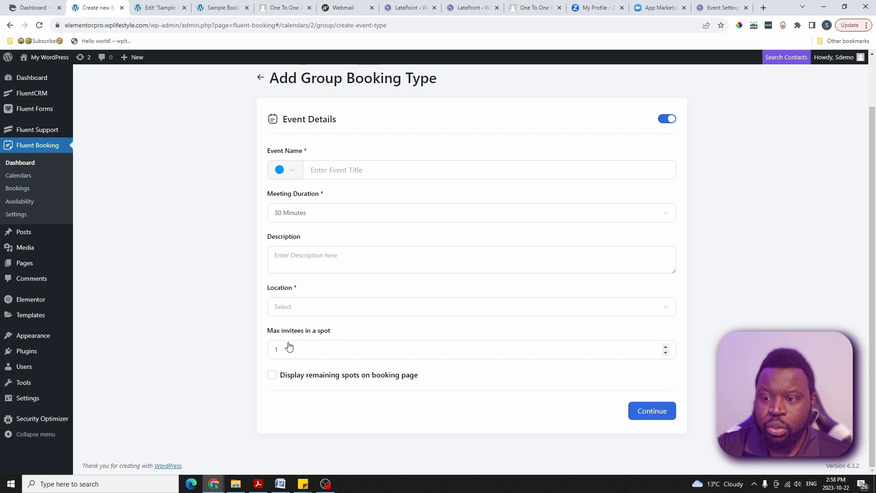
{"action": "left_click_drag", "start_coordinate": [299, 348], "coordinate": [267, 352]}
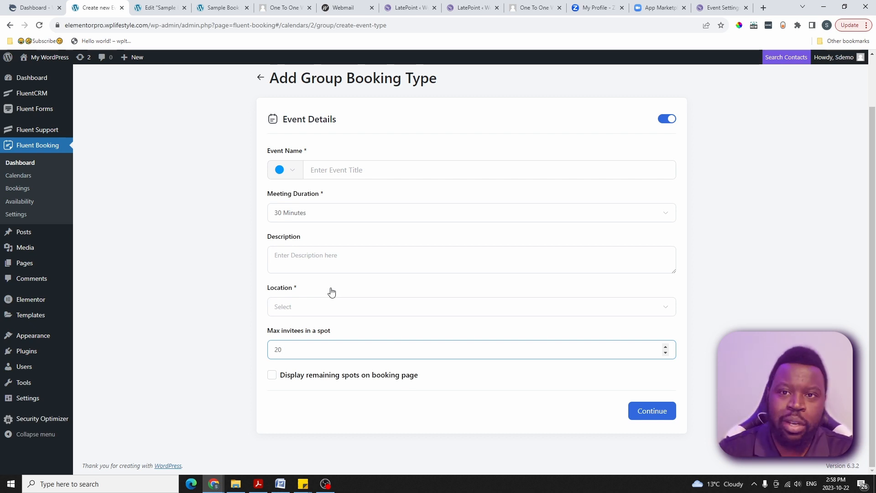
Review the conferencing, in-person, phone and online location choices for the new group booking type and pick one
{"action": "left_click", "coordinate": [306, 314]}
{"action": "scroll", "coordinate": [332, 358], "scroll_direction": "down", "scroll_amount": 3}
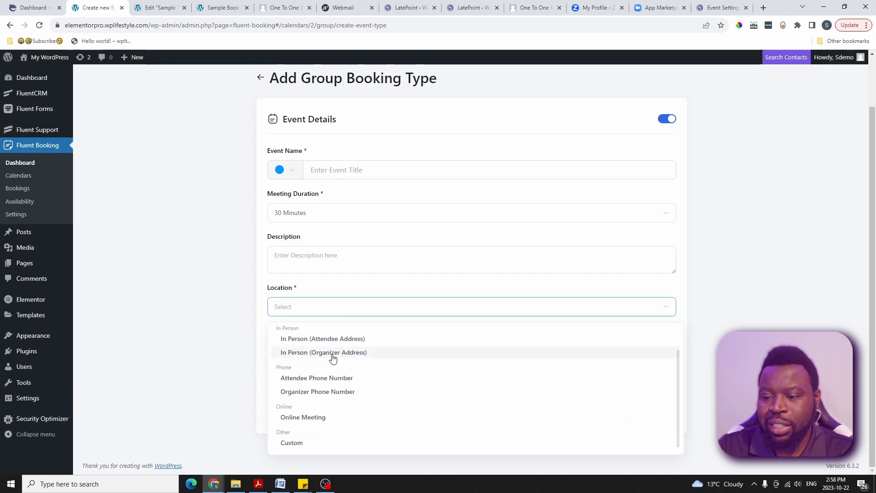
{"action": "scroll", "coordinate": [357, 434], "scroll_direction": "up", "scroll_amount": 3}
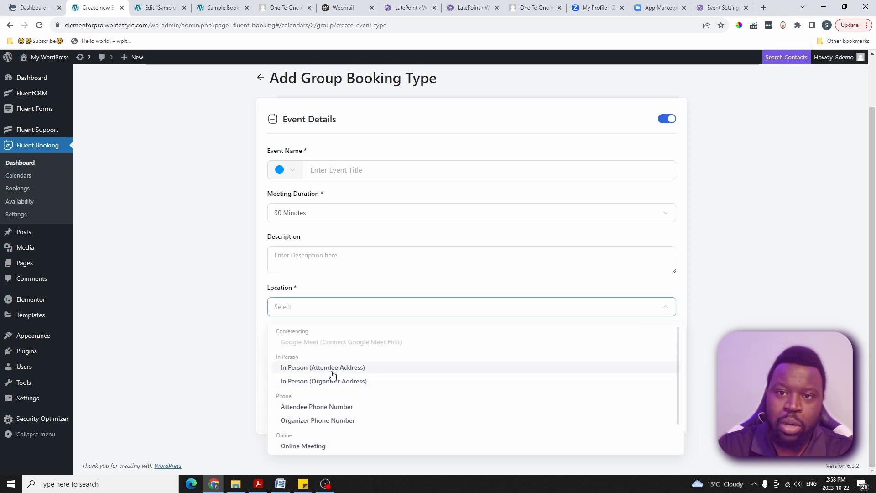
{"action": "scroll", "coordinate": [330, 376], "scroll_direction": "down", "scroll_amount": 1}
{"action": "left_click", "coordinate": [314, 417]}
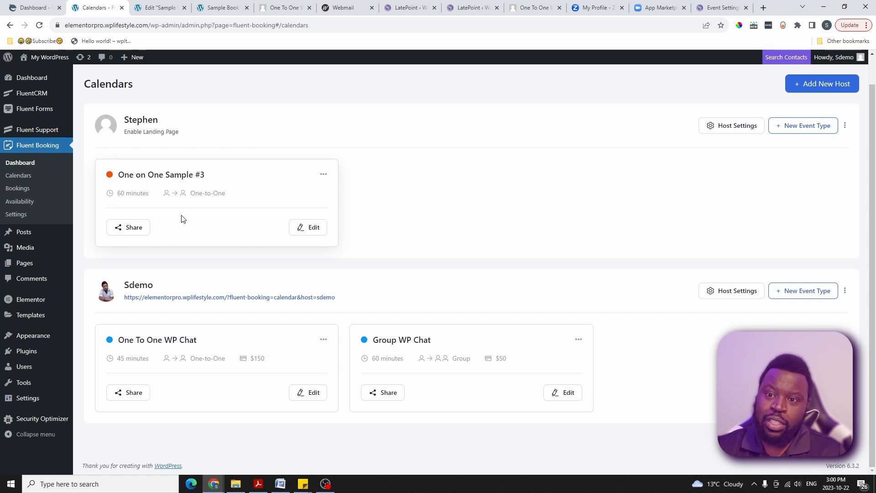
Open One on One Sample #3 for editing, try a Custom meeting duration and set it back to 60 Minutes
{"action": "left_click", "coordinate": [309, 227]}
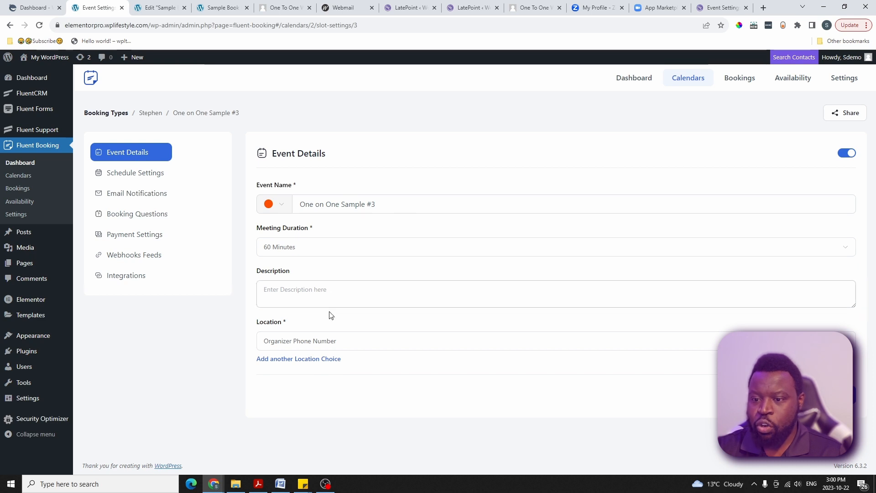
{"action": "left_click", "coordinate": [307, 250]}
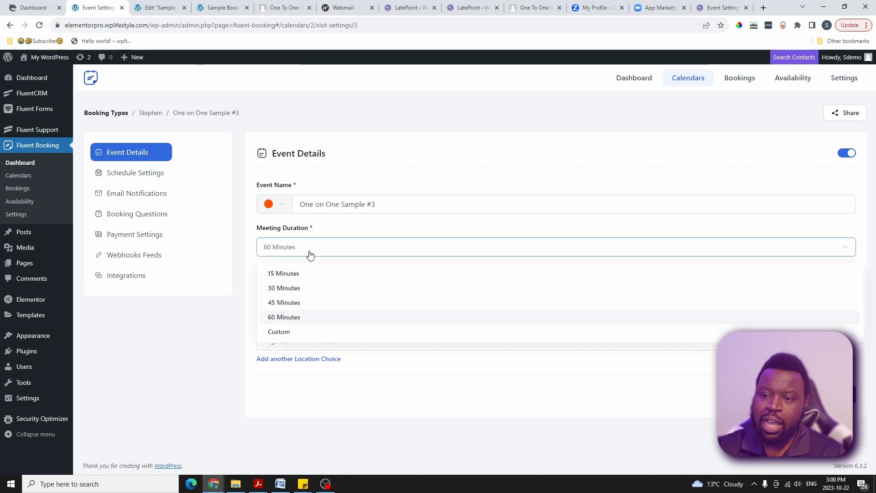
{"action": "left_click", "coordinate": [287, 332]}
{"action": "left_click", "coordinate": [323, 274]}
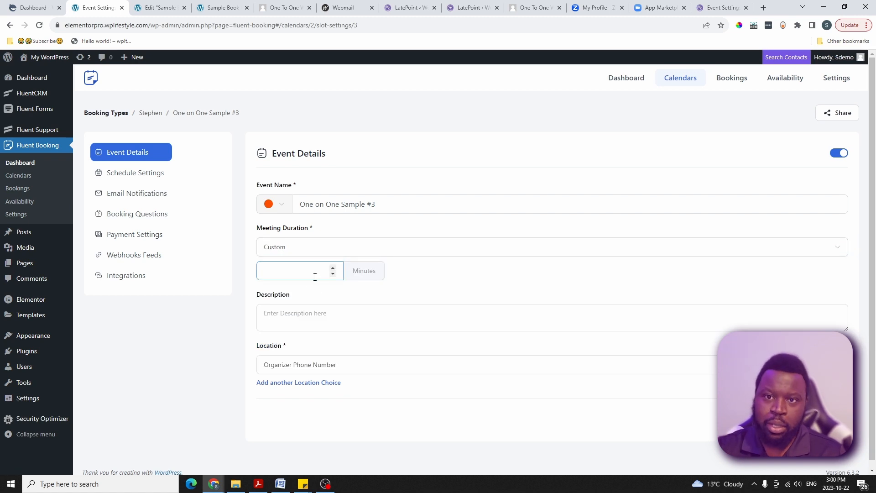
{"action": "left_click", "coordinate": [303, 254]}
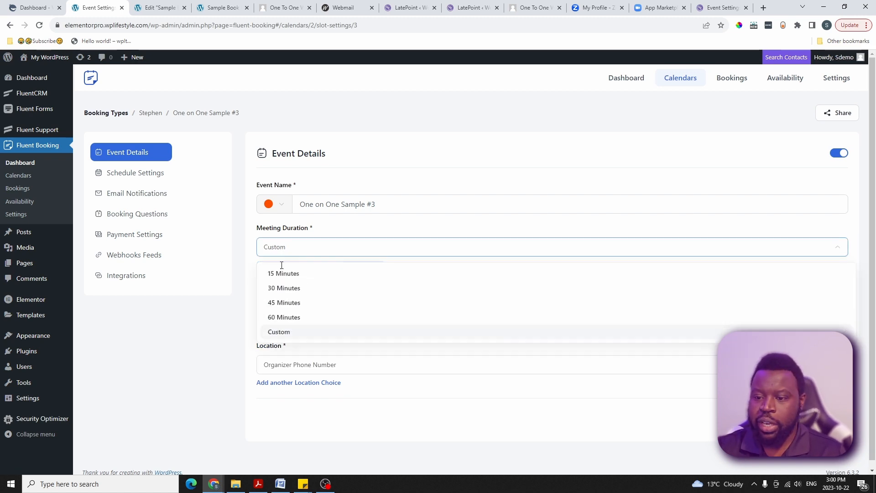
{"action": "left_click", "coordinate": [284, 316]}
{"action": "left_click", "coordinate": [292, 291]}
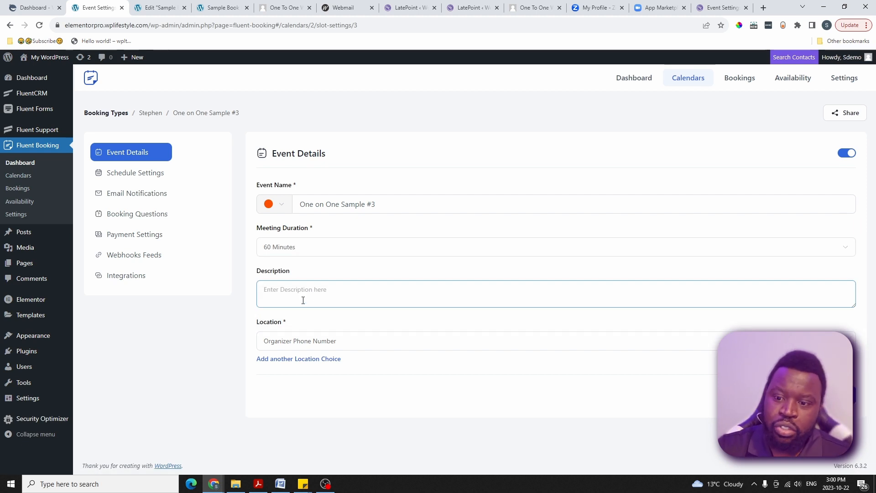
Check the location choices available for One on One Sample #3, leave them as they are and return to the Calendars page
{"action": "left_click", "coordinate": [302, 342]}
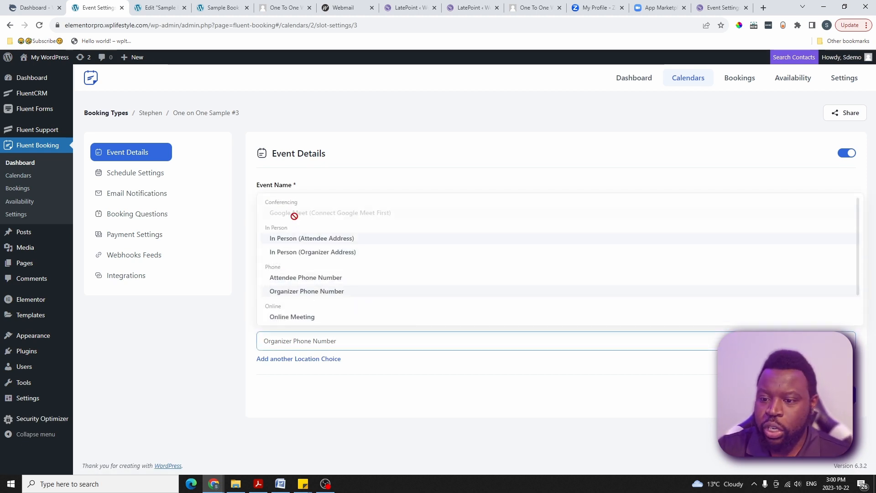
{"action": "scroll", "coordinate": [297, 274], "scroll_direction": "down", "scroll_amount": 2}
{"action": "scroll", "coordinate": [304, 283], "scroll_direction": "up", "scroll_amount": 2}
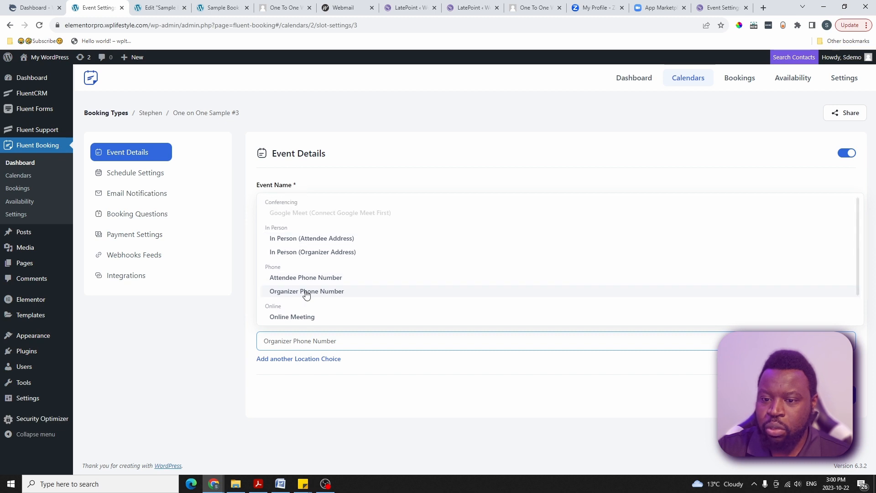
{"action": "scroll", "coordinate": [306, 295], "scroll_direction": "down", "scroll_amount": 2}
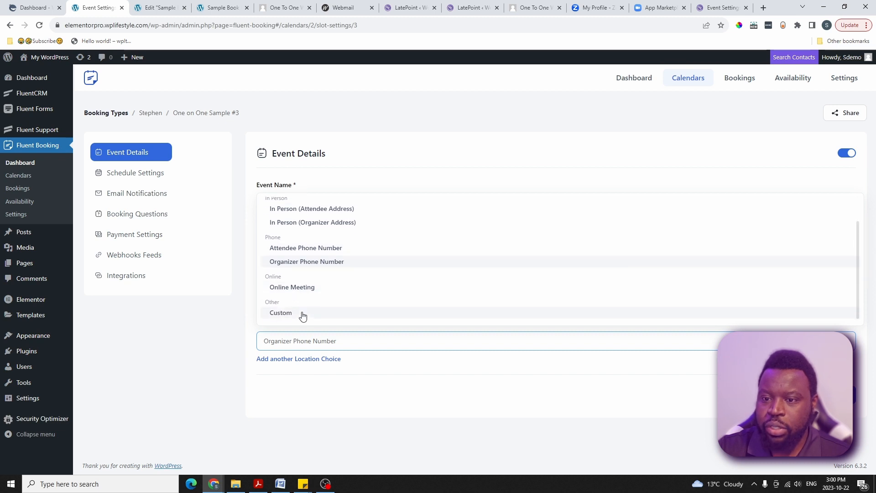
{"action": "left_click", "coordinate": [106, 114]}
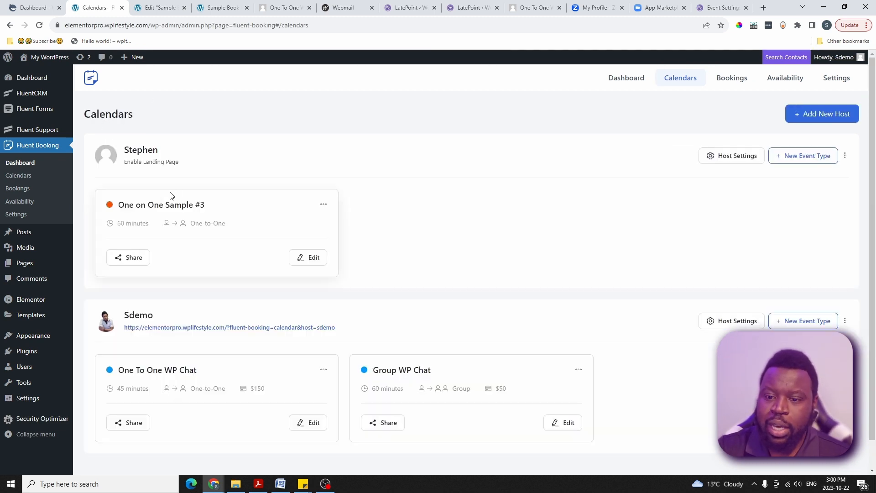
Open the details of One To One WP Chat, check its Zoom Video location choice and return to the Calendars page
{"action": "scroll", "coordinate": [49, 354], "scroll_direction": "down", "scroll_amount": 1}
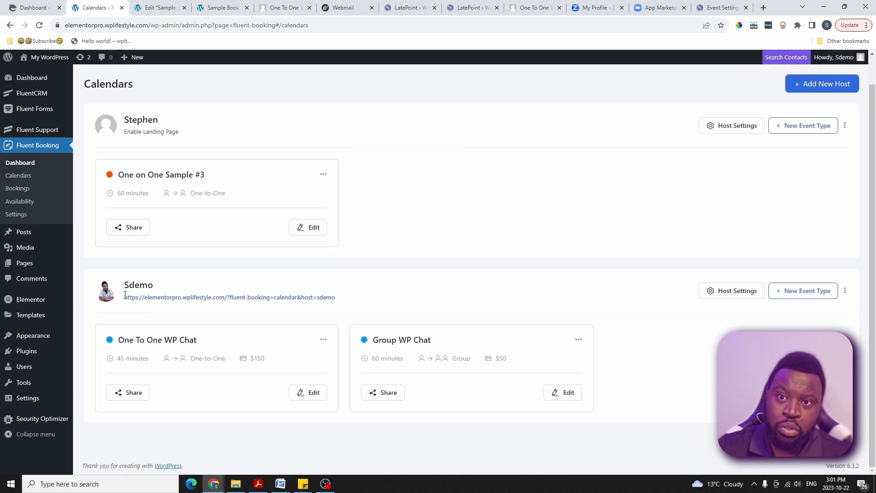
{"action": "left_click", "coordinate": [312, 393]}
{"action": "left_click", "coordinate": [294, 358]}
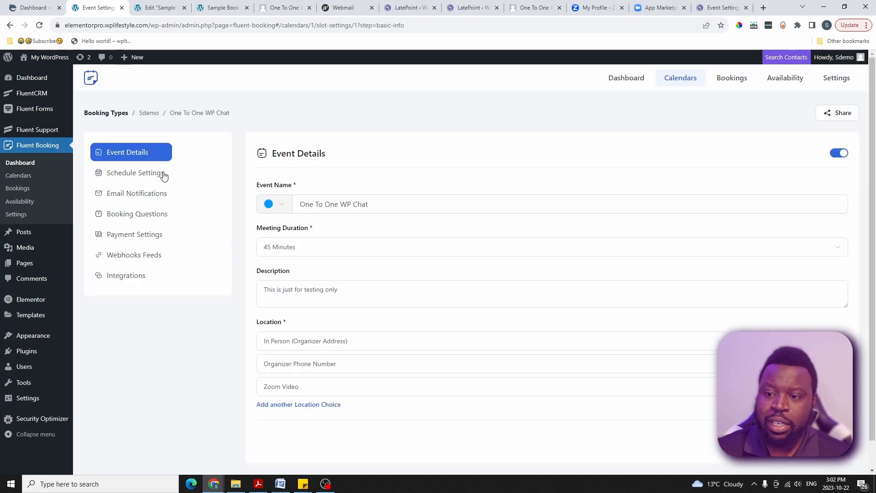
{"action": "scroll", "coordinate": [290, 181], "scroll_direction": "down", "scroll_amount": 1}
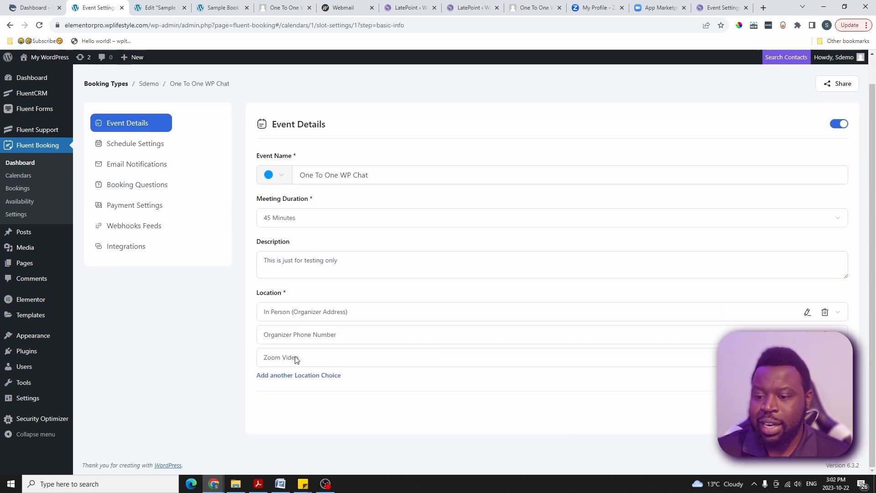
{"action": "left_click", "coordinate": [297, 359]}
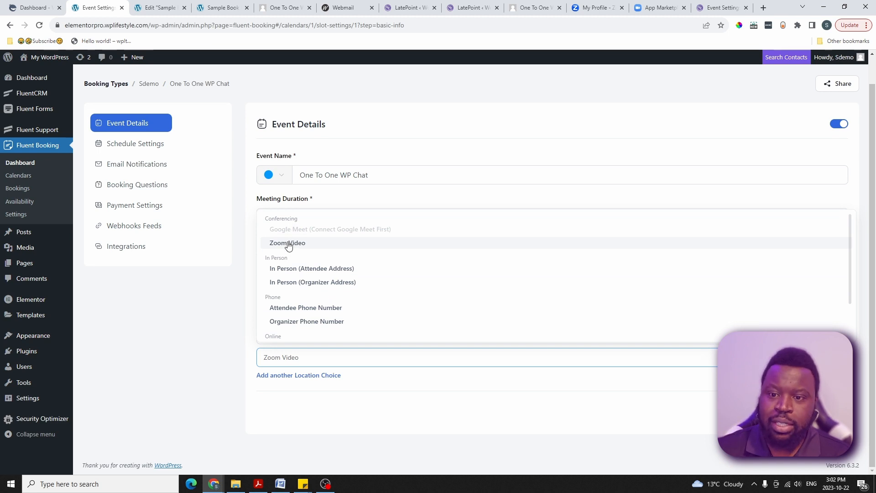
{"action": "left_click", "coordinate": [57, 151]}
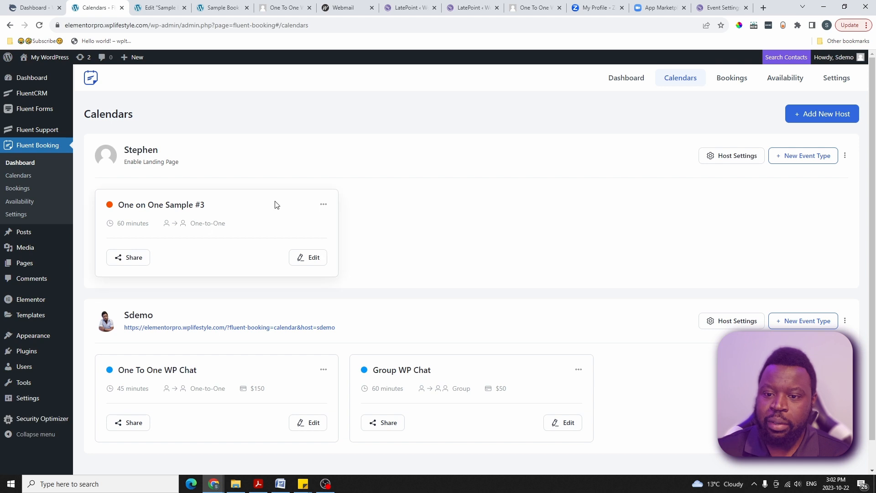
Open the host settings of Sdemo and review the avatar, featured image, calendar title and landing page options
{"action": "scroll", "coordinate": [143, 287], "scroll_direction": "down", "scroll_amount": 1}
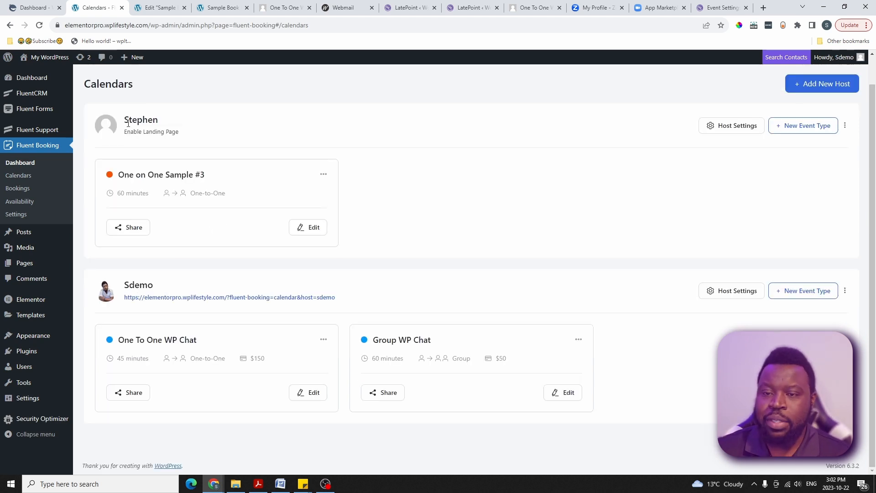
{"action": "left_click", "coordinate": [734, 296]}
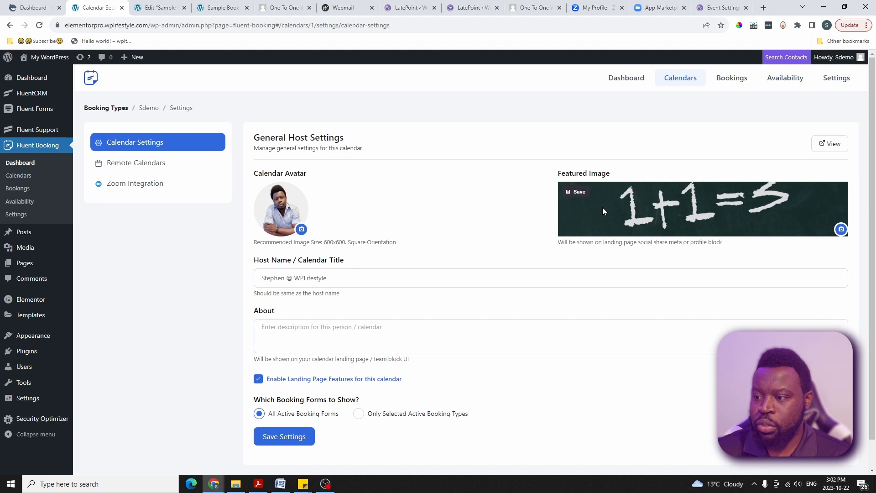
{"action": "scroll", "coordinate": [296, 237], "scroll_direction": "down", "scroll_amount": 1}
{"action": "left_click", "coordinate": [338, 246]}
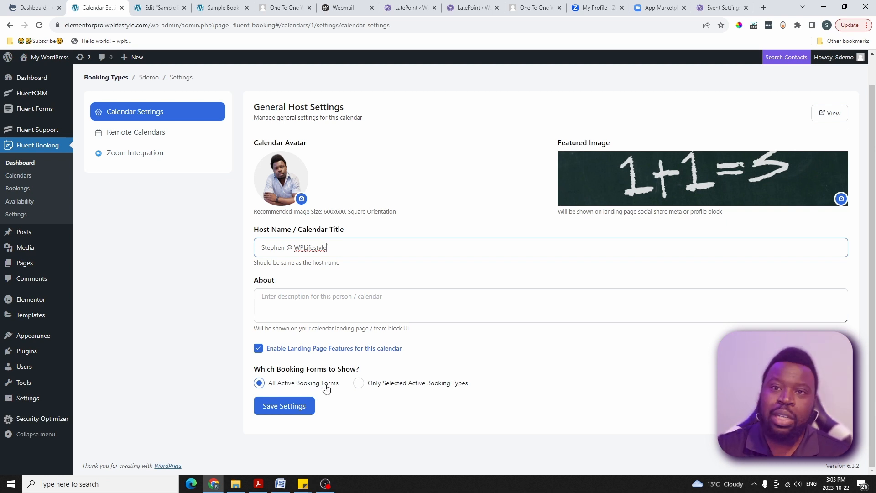
Try limiting the landing page to selected booking types, ticking and unticking One To One WP Chat and Group WP Chat
{"action": "left_click", "coordinate": [404, 384]}
{"action": "scroll", "coordinate": [397, 386], "scroll_direction": "down", "scroll_amount": 1}
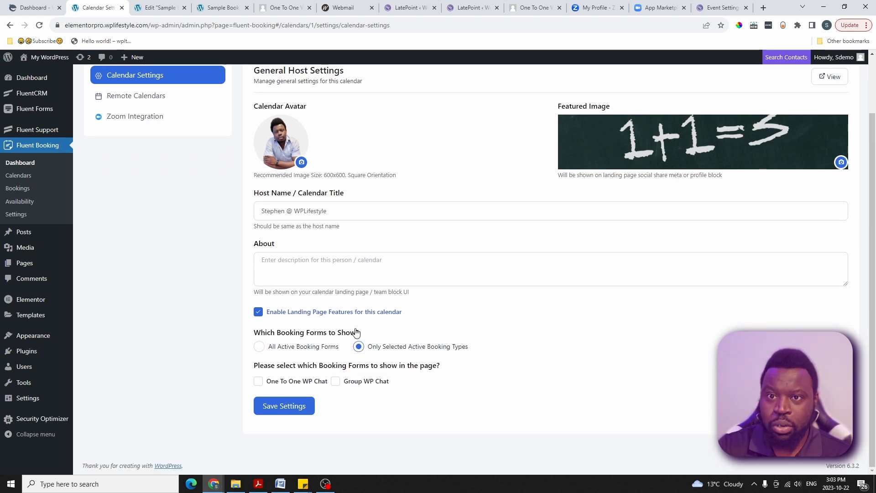
{"action": "left_click", "coordinate": [259, 382]}
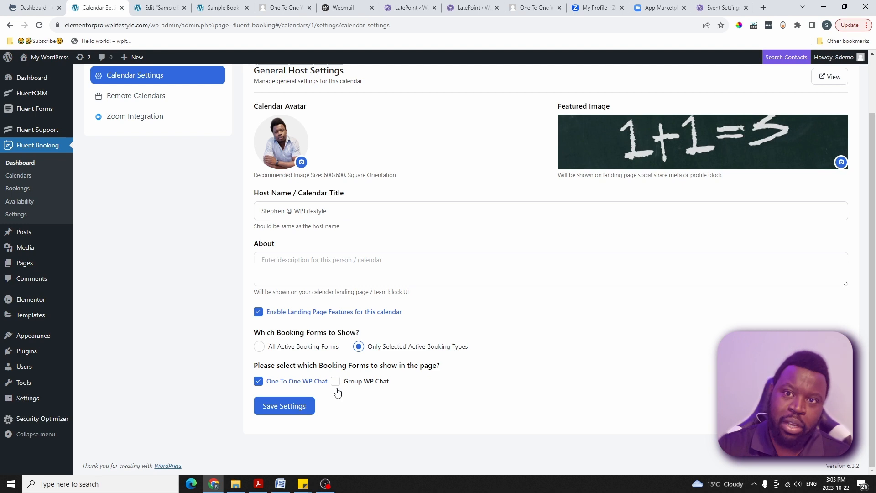
{"action": "left_click", "coordinate": [363, 382]}
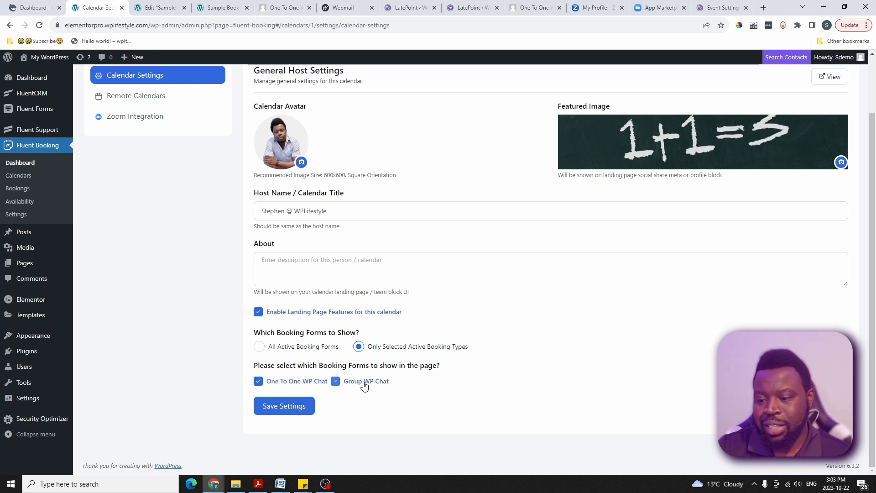
{"action": "left_click", "coordinate": [335, 382]}
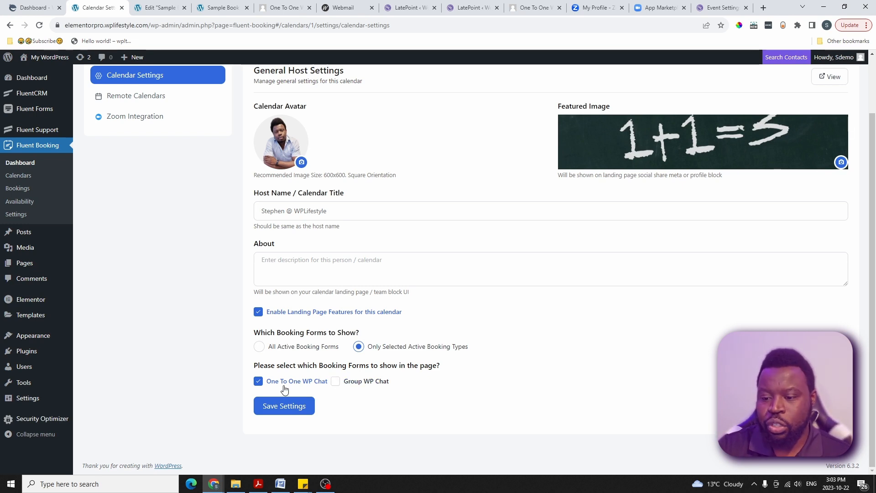
{"action": "left_click", "coordinate": [259, 383]}
Set the landing page to show All Active Booking Forms and save the host settings
{"action": "left_click", "coordinate": [263, 348]}
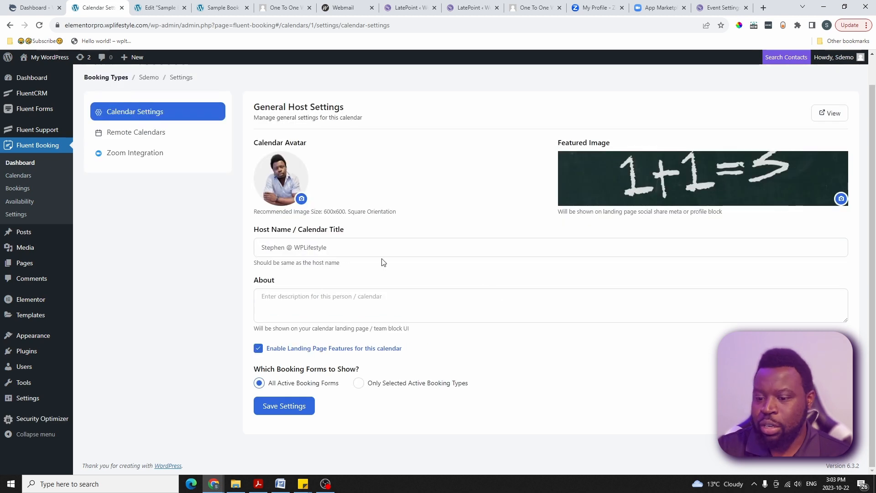
{"action": "left_click", "coordinate": [293, 405]}
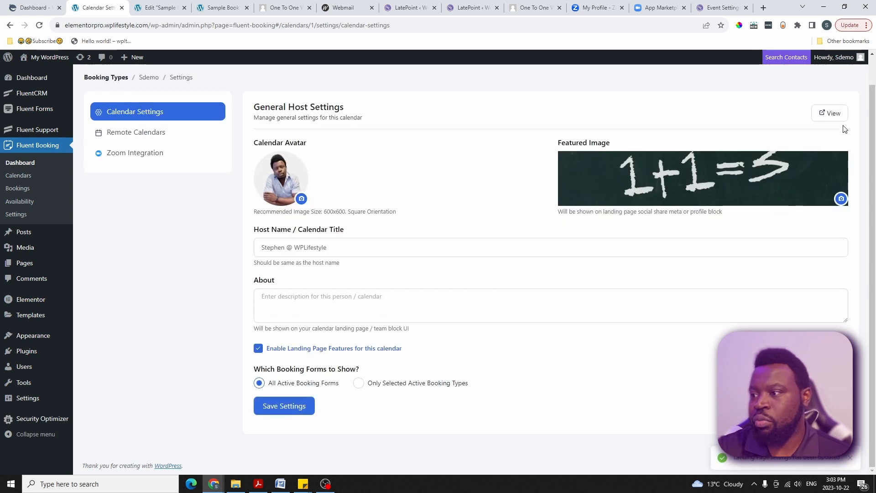
View the host's landing page and check One To One WP Chat's location options and available time slots for October 26
{"action": "left_click", "coordinate": [829, 113]}
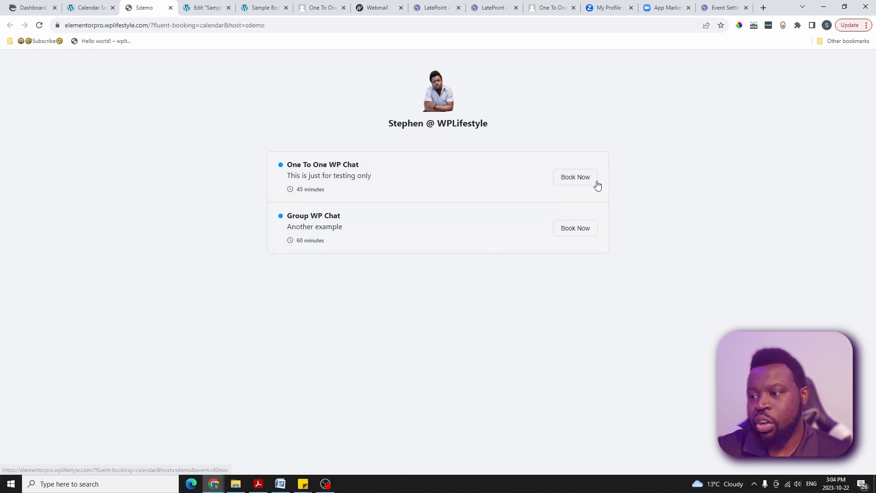
{"action": "left_click", "coordinate": [572, 177]}
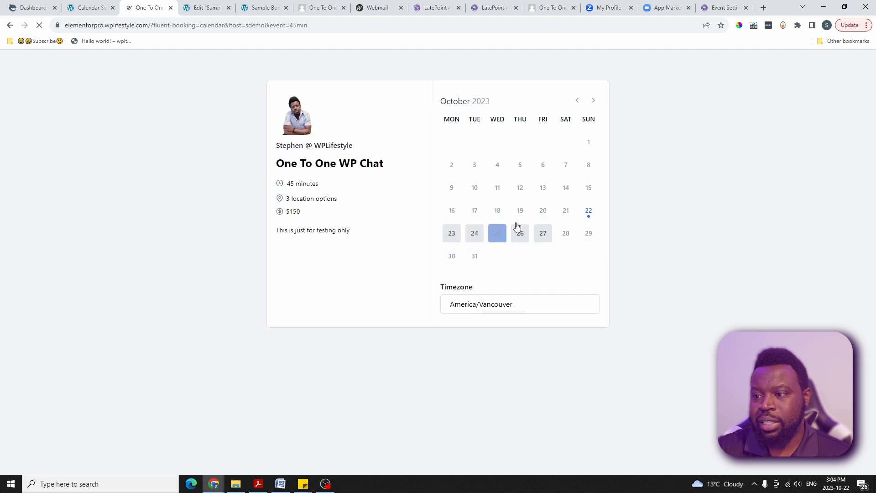
{"action": "mouse_move", "coordinate": [332, 197]}
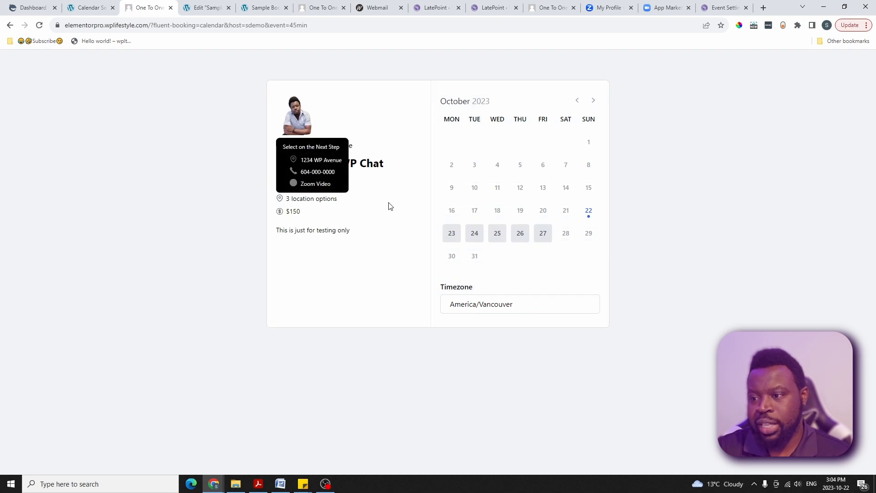
{"action": "left_click", "coordinate": [521, 234]}
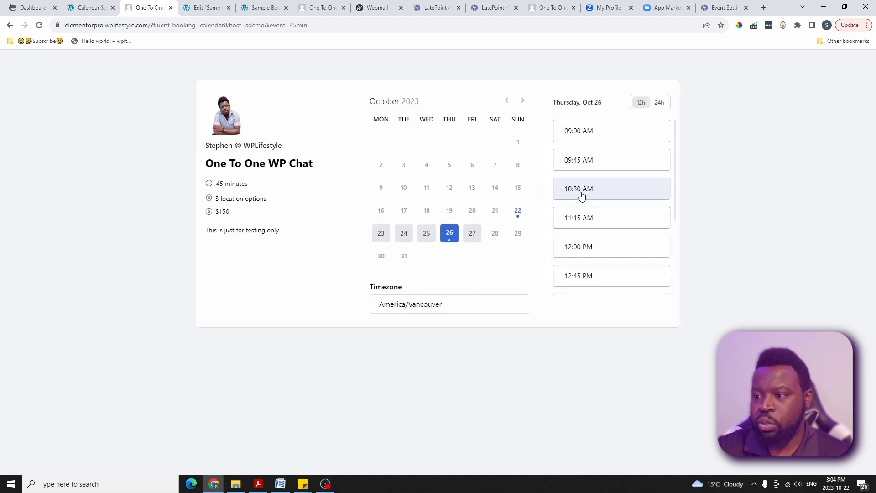
{"action": "scroll", "coordinate": [607, 228], "scroll_direction": "down", "scroll_amount": 3}
{"action": "scroll", "coordinate": [605, 227], "scroll_direction": "up", "scroll_amount": 2}
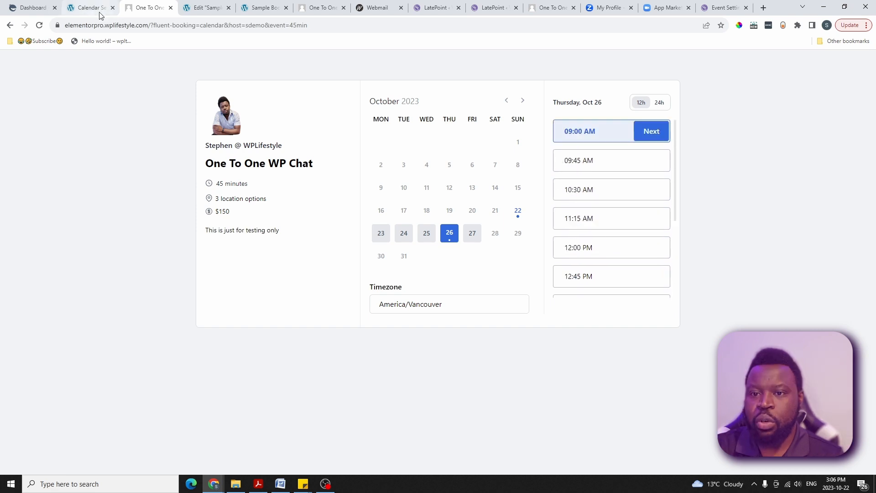
Return to Sdemo's host settings and check the Zoom integration connection
{"action": "left_click", "coordinate": [94, 8]}
{"action": "scroll", "coordinate": [370, 267], "scroll_direction": "down", "scroll_amount": 1}
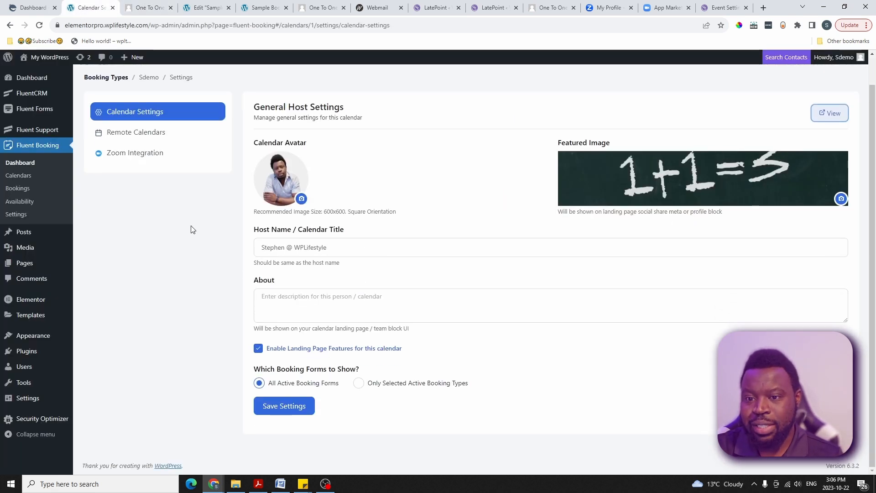
{"action": "scroll", "coordinate": [194, 166], "scroll_direction": "up", "scroll_amount": 1}
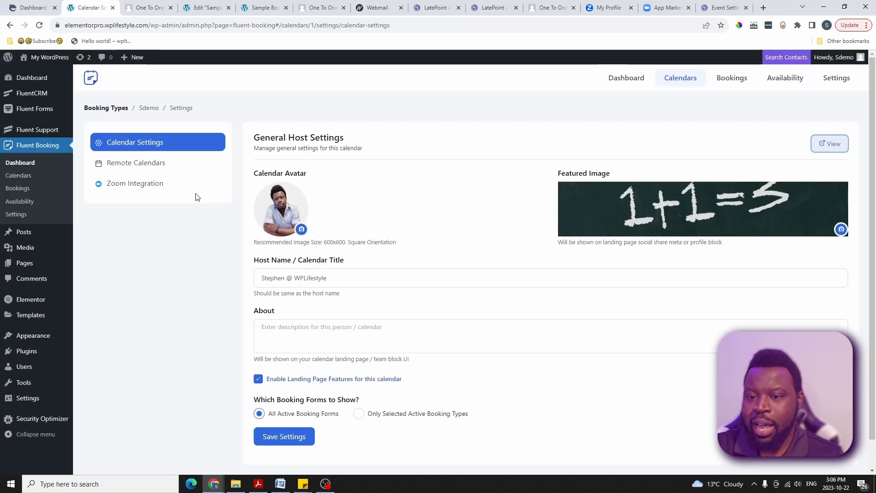
{"action": "left_click", "coordinate": [136, 185]}
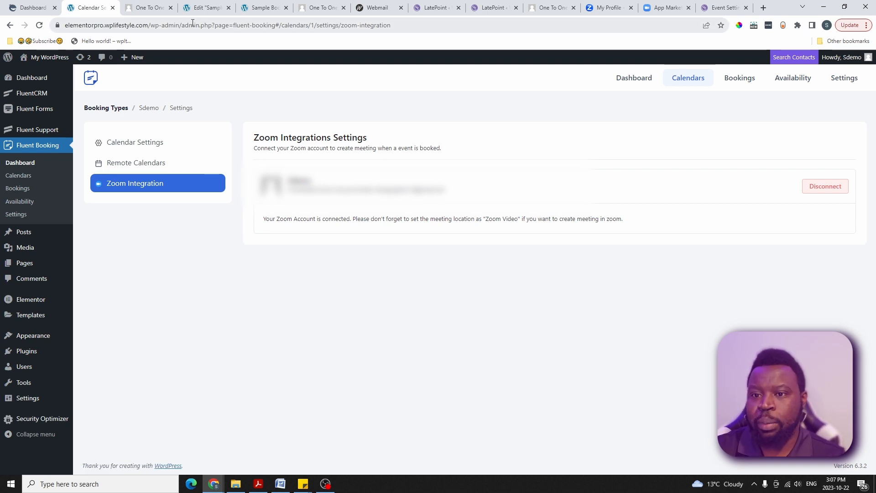
On One To One WP Chat's public booking page, choose the 01:30 PM slot on October 25 and proceed to the details form
{"action": "left_click", "coordinate": [146, 8]}
{"action": "left_click", "coordinate": [423, 235]}
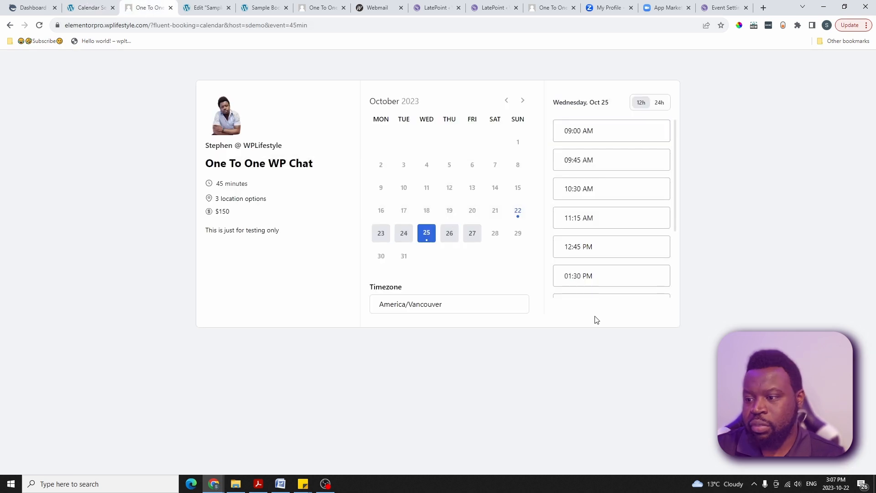
{"action": "left_click", "coordinate": [590, 278]}
{"action": "left_click", "coordinate": [646, 277]}
{"action": "scroll", "coordinate": [456, 269], "scroll_direction": "down", "scroll_amount": 1}
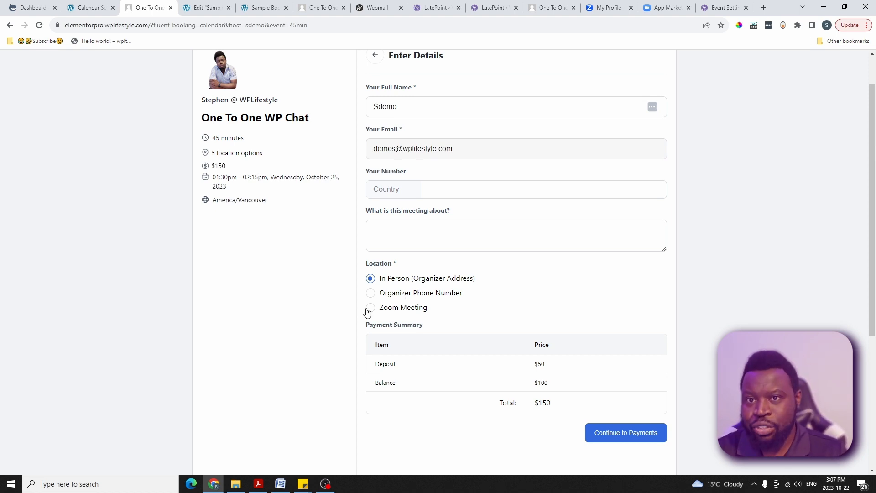
Try the Organizer Phone Number location, choose Zoom Meeting instead, review the payment summary and continue to payments
{"action": "left_click", "coordinate": [382, 298]}
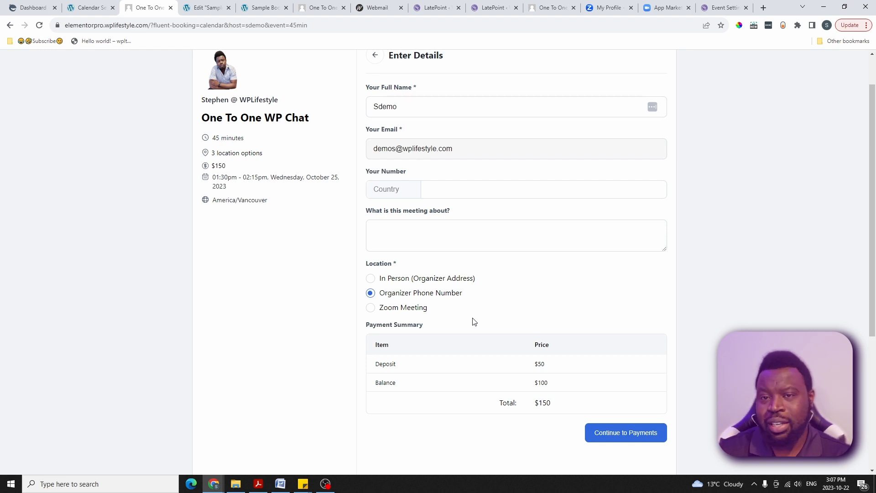
{"action": "left_click", "coordinate": [418, 314]}
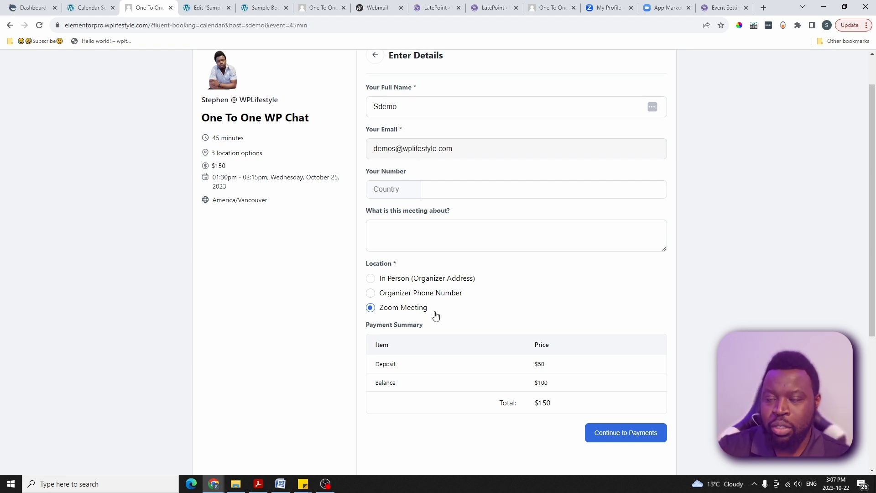
{"action": "scroll", "coordinate": [447, 324], "scroll_direction": "down", "scroll_amount": 2}
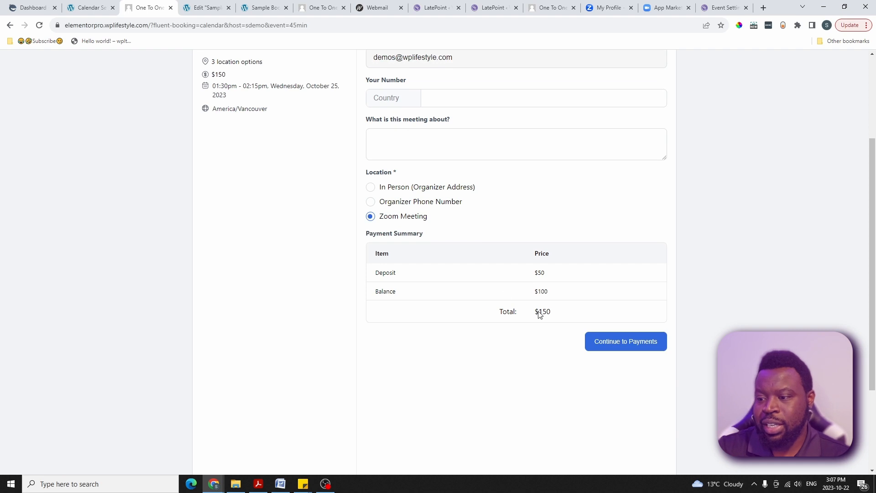
{"action": "scroll", "coordinate": [542, 313], "scroll_direction": "up", "scroll_amount": 1}
{"action": "left_click", "coordinate": [626, 387]}
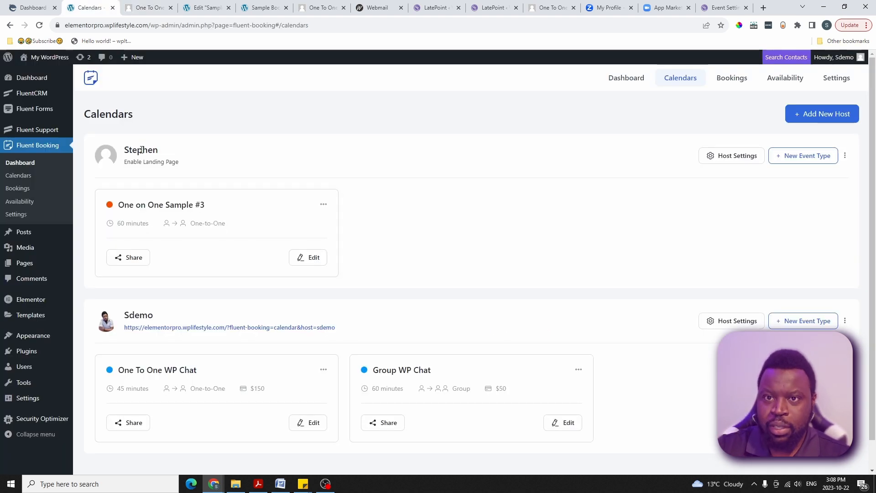
In the settings of the host without a landing page, examine the credentials required to connect a Zoom account, and dismiss the form
{"action": "scroll", "coordinate": [155, 191], "scroll_direction": "down", "scroll_amount": 1}
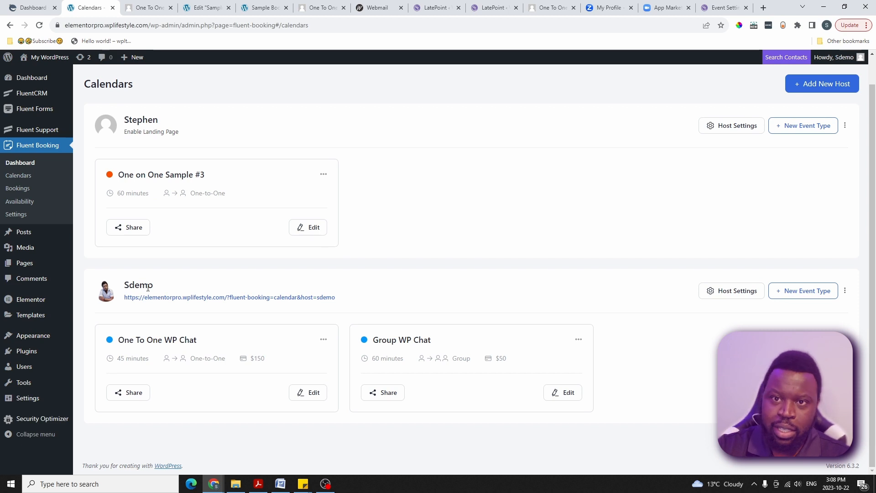
{"action": "scroll", "coordinate": [217, 281], "scroll_direction": "up", "scroll_amount": 1}
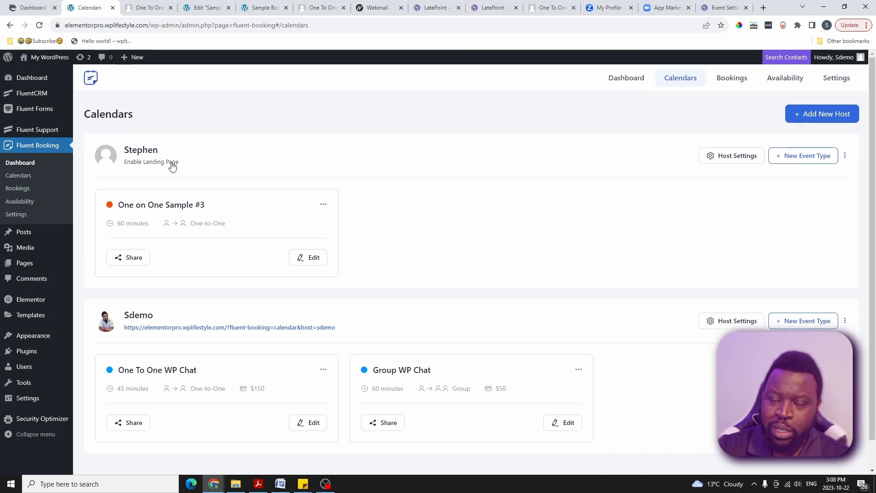
{"action": "left_click", "coordinate": [734, 157]}
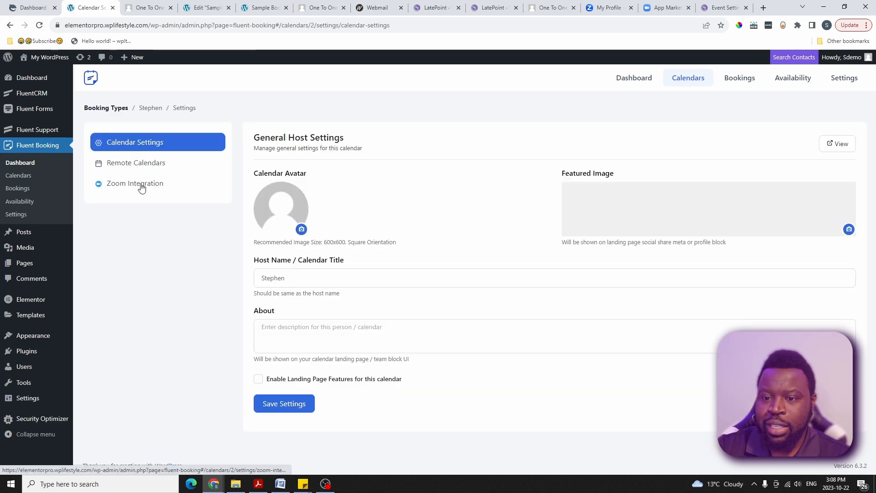
{"action": "left_click", "coordinate": [139, 183]}
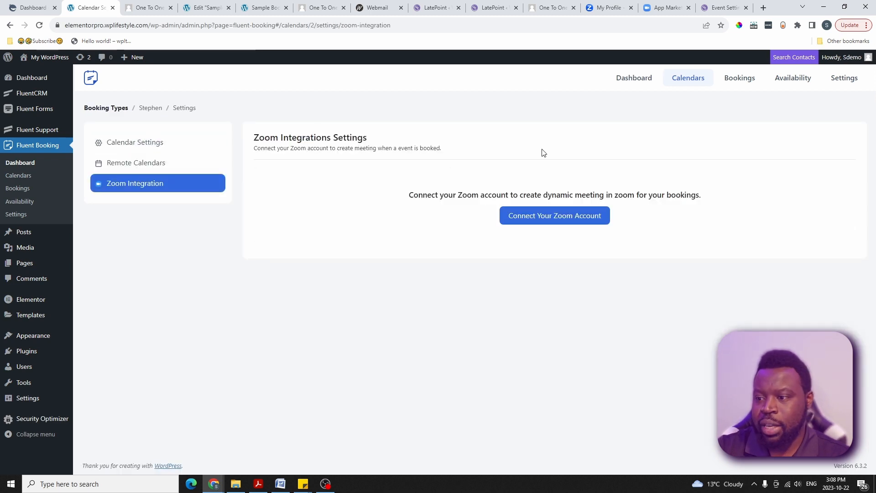
{"action": "left_click", "coordinate": [553, 218]}
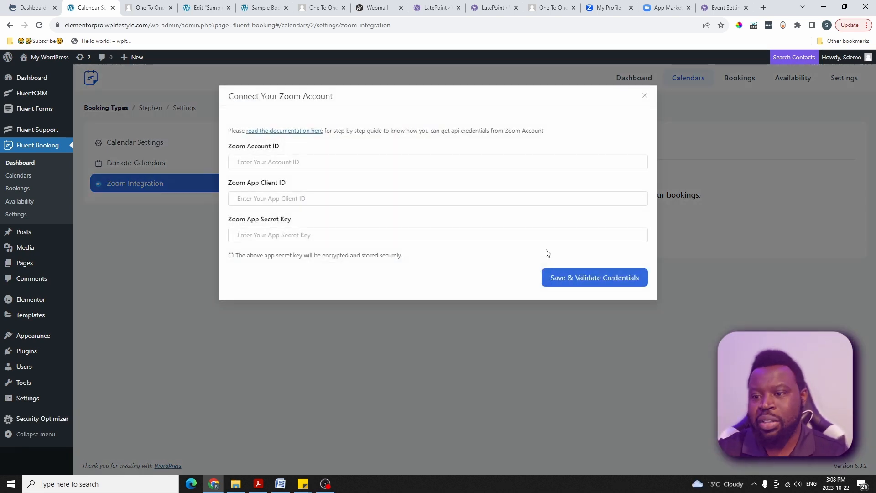
{"action": "left_click", "coordinate": [264, 162]}
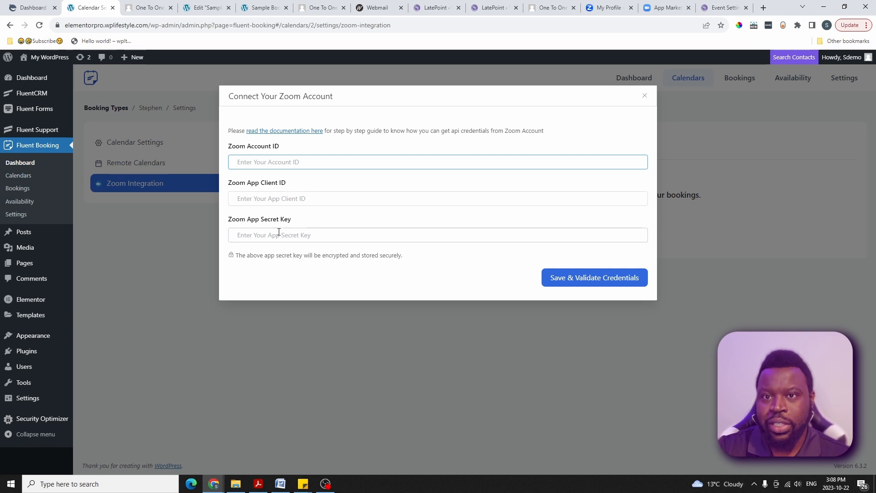
{"action": "left_click", "coordinate": [396, 460]}
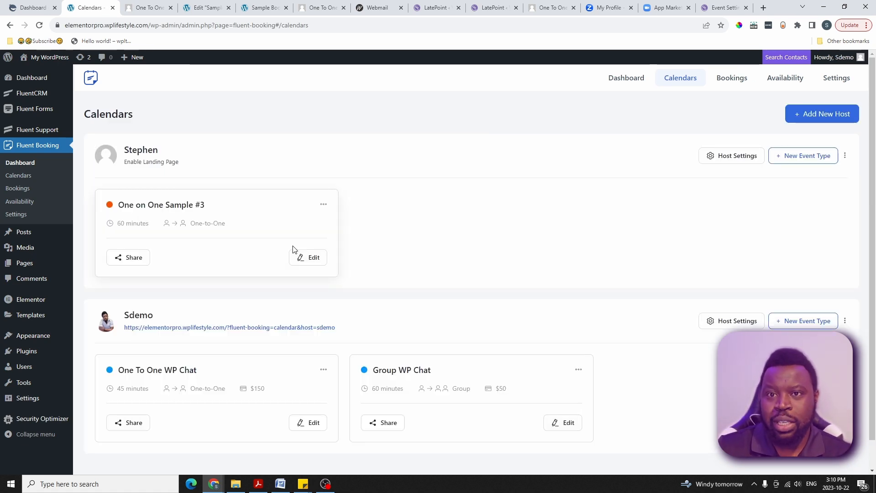
Open Sdemo's One To One WP Chat event type for editing from the calendars list
{"action": "left_click", "coordinate": [19, 176]}
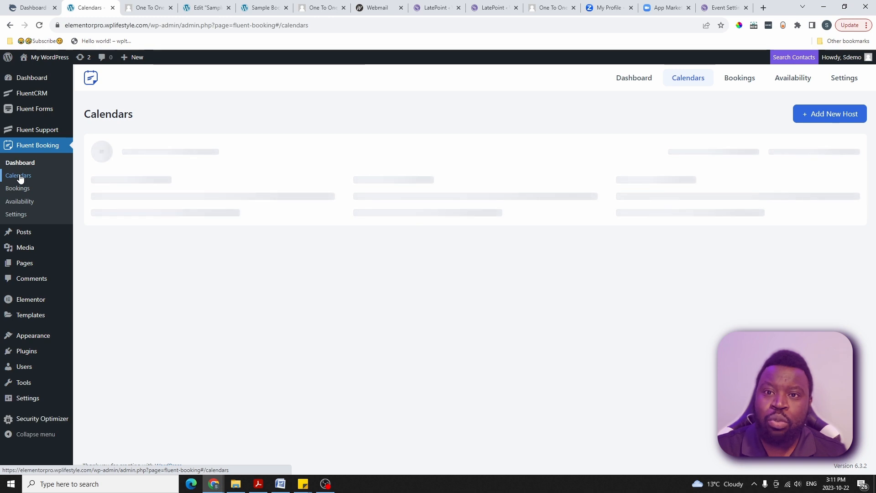
{"action": "scroll", "coordinate": [247, 188], "scroll_direction": "down", "scroll_amount": 1}
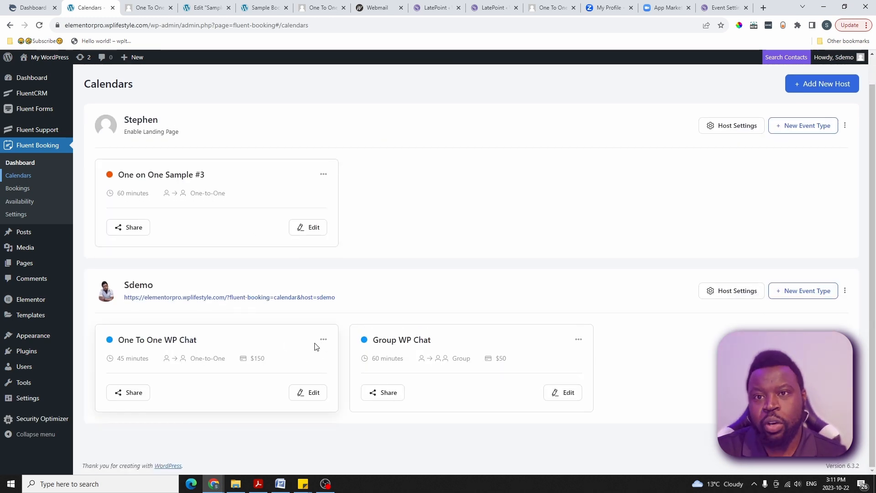
{"action": "left_click", "coordinate": [314, 395]}
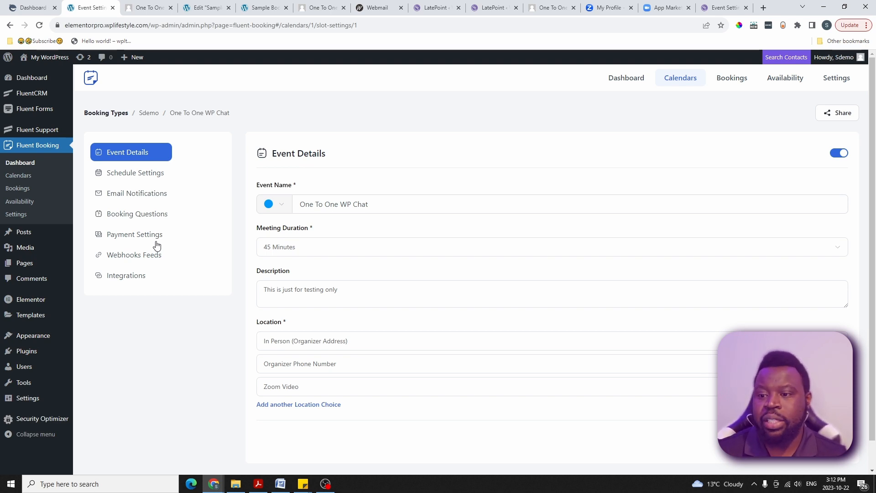
Review the event's schedule settings, trying the date range and indefinite scheduling options before reselecting Within future days
{"action": "left_click", "coordinate": [135, 172]}
{"action": "scroll", "coordinate": [319, 274], "scroll_direction": "down", "scroll_amount": 5}
{"action": "scroll", "coordinate": [146, 141], "scroll_direction": "up", "scroll_amount": 6}
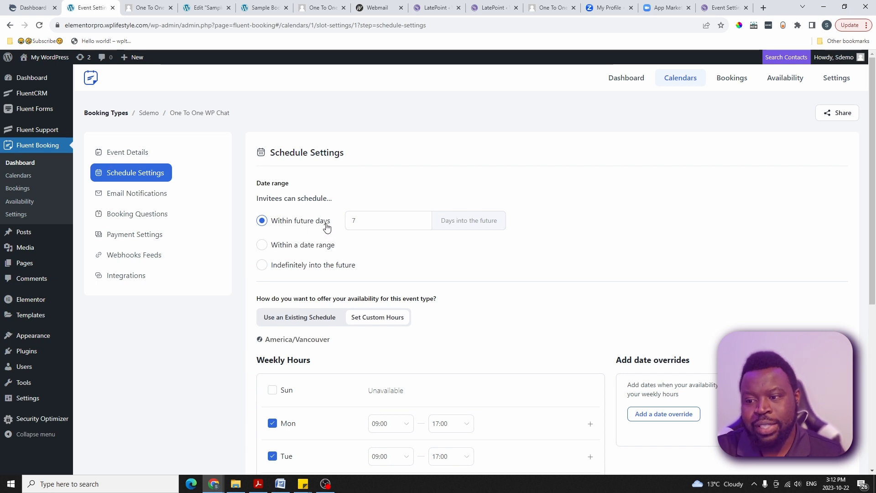
{"action": "left_click", "coordinate": [261, 245]}
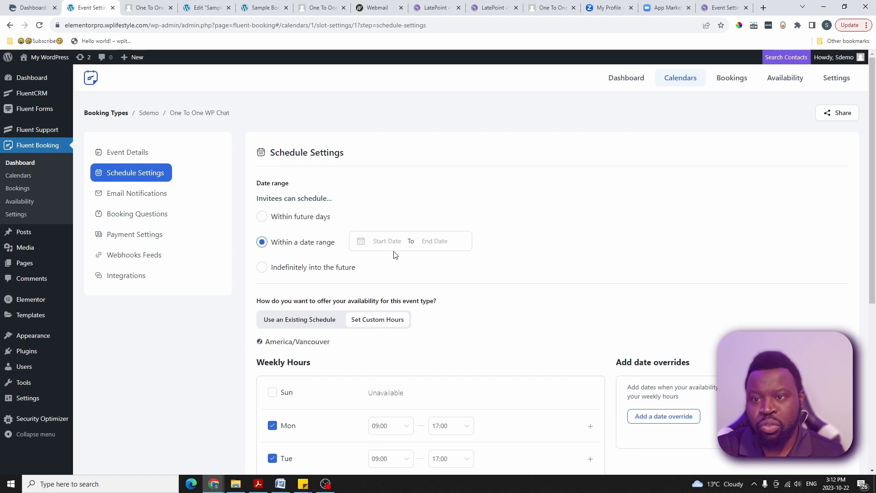
{"action": "left_click", "coordinate": [310, 268]}
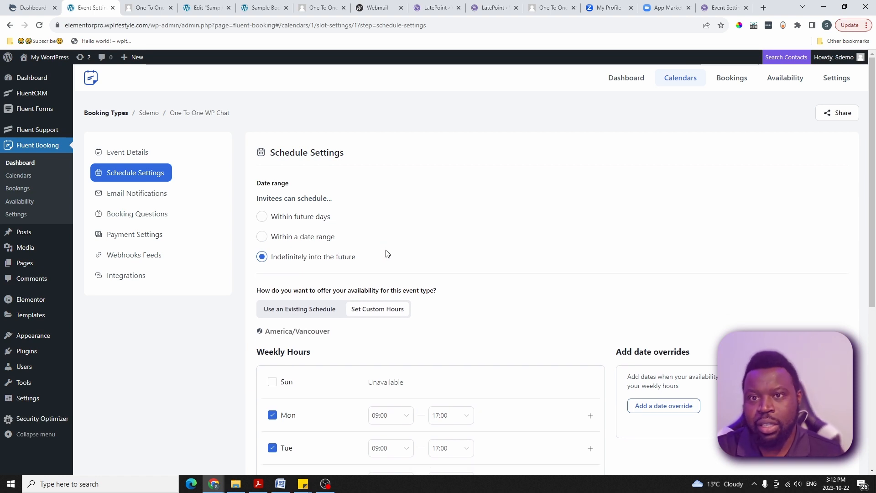
{"action": "left_click", "coordinate": [300, 217]}
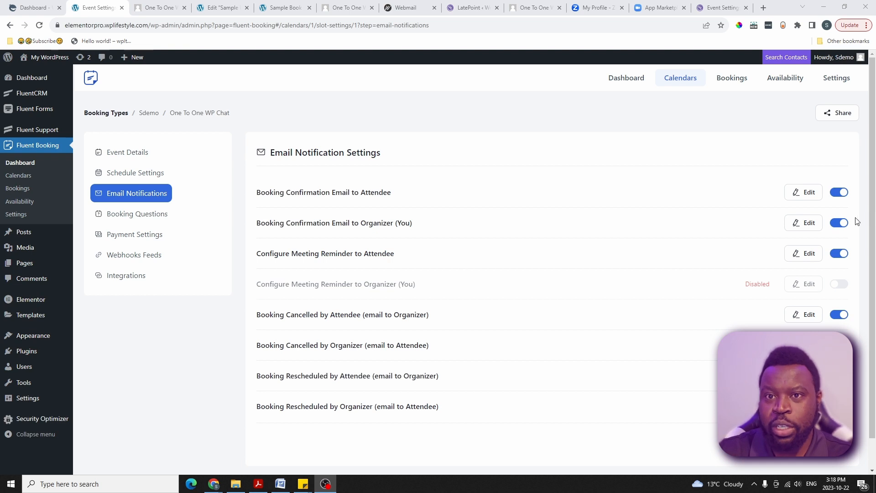
Review the subject and body of the Booking Confirmation Email to Attendee template and close it without saving
{"action": "left_click", "coordinate": [806, 193]}
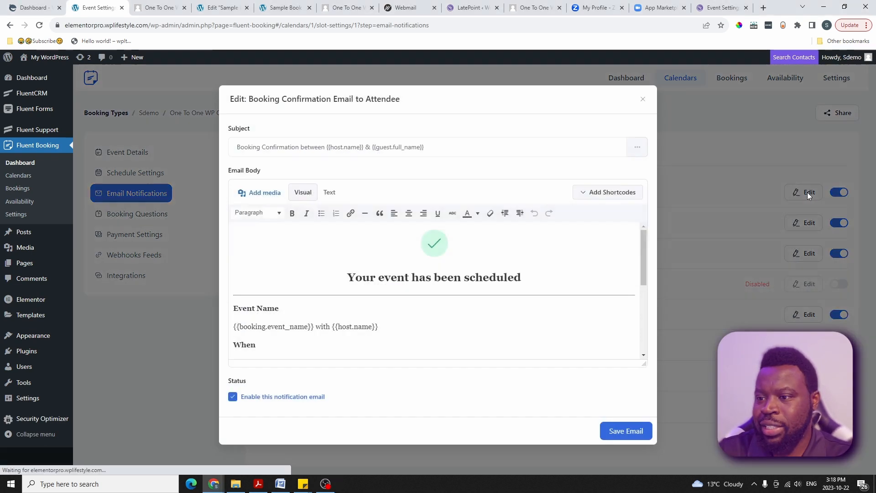
{"action": "scroll", "coordinate": [441, 320], "scroll_direction": "down", "scroll_amount": 4}
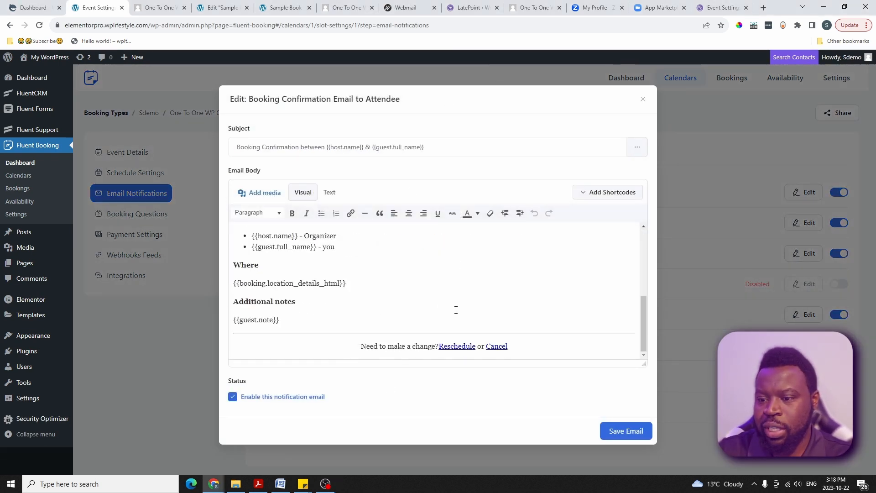
{"action": "scroll", "coordinate": [434, 303], "scroll_direction": "up", "scroll_amount": 5}
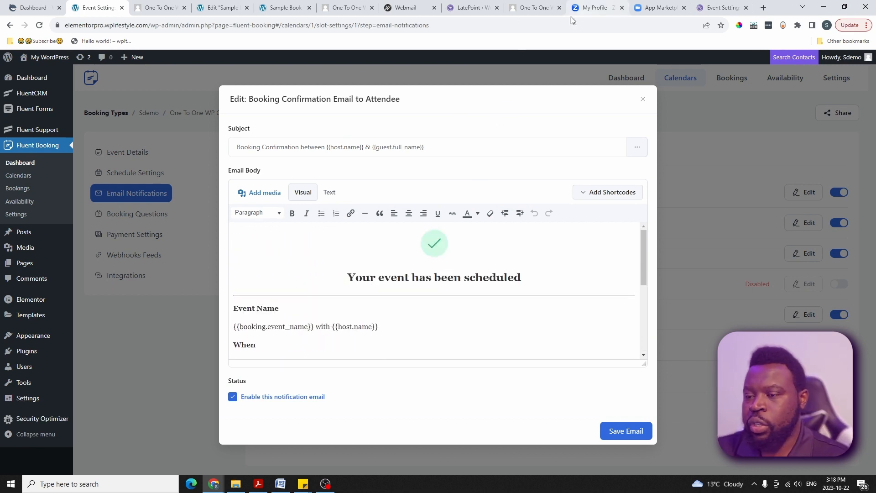
{"action": "scroll", "coordinate": [497, 276], "scroll_direction": "down", "scroll_amount": 6}
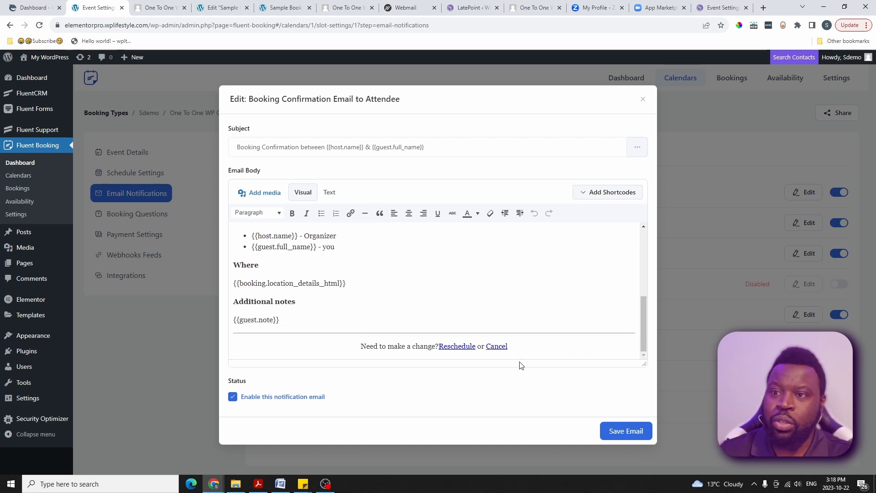
{"action": "key", "text": "Escape"}
Switch to Webmail and read the latest new booking notification and the attendee's booking confirmation email
{"action": "left_click", "coordinate": [411, 9]}
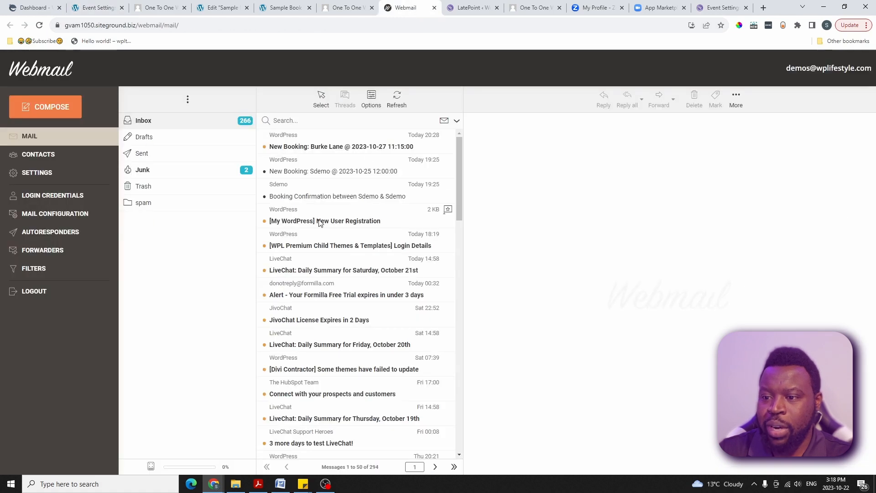
{"action": "left_click", "coordinate": [361, 147]}
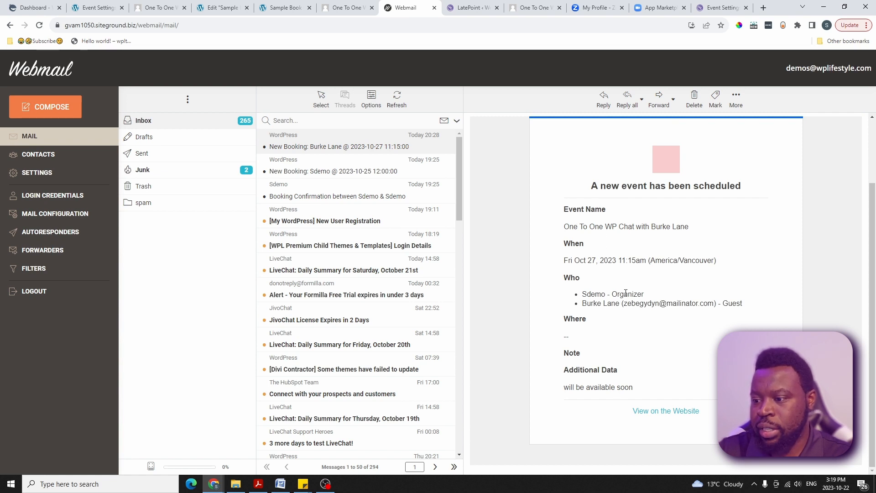
{"action": "left_click_drag", "start_coordinate": [619, 303], "coordinate": [582, 304]}
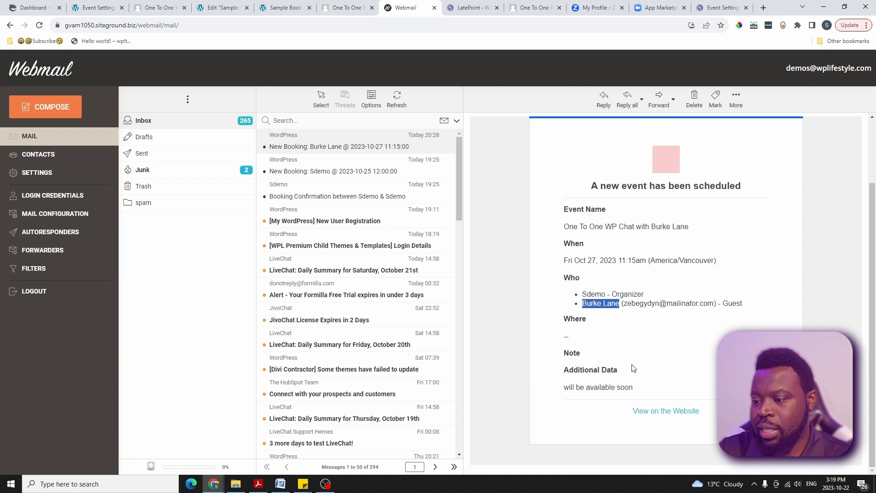
{"action": "left_click", "coordinate": [410, 192]}
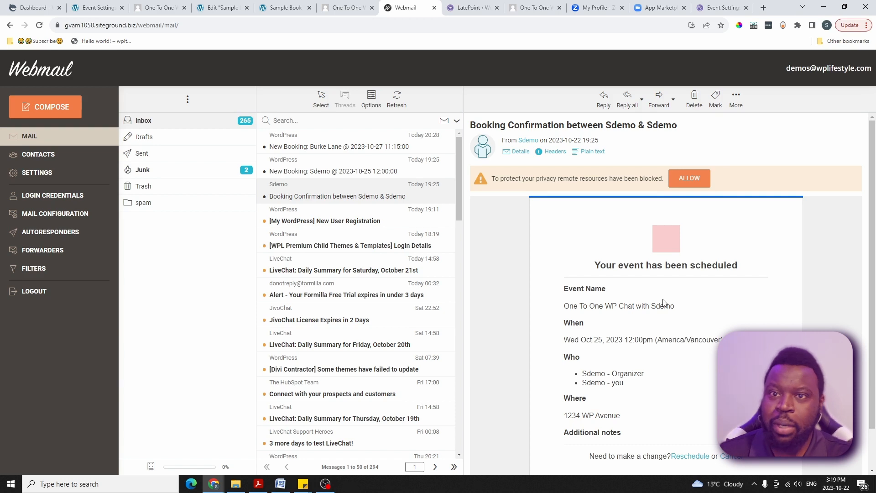
{"action": "scroll", "coordinate": [707, 295], "scroll_direction": "down", "scroll_amount": 1}
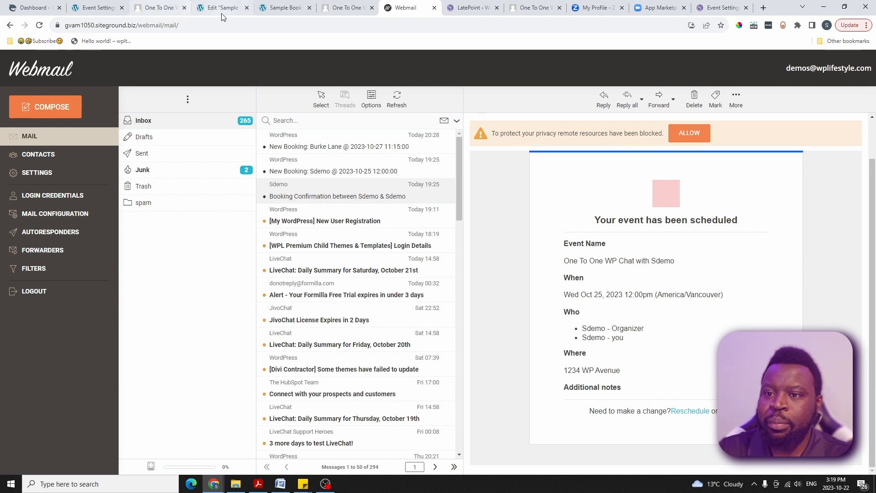
Back in the event's email notifications, try toggling the organizer's booking confirmation and the attendee's meeting reminder, leaving both enabled
{"action": "left_click", "coordinate": [95, 7]}
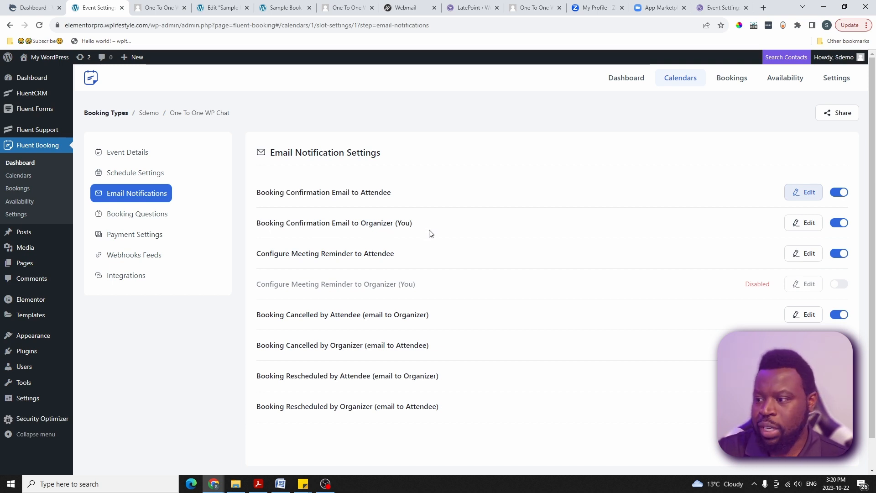
{"action": "left_click", "coordinate": [841, 223]}
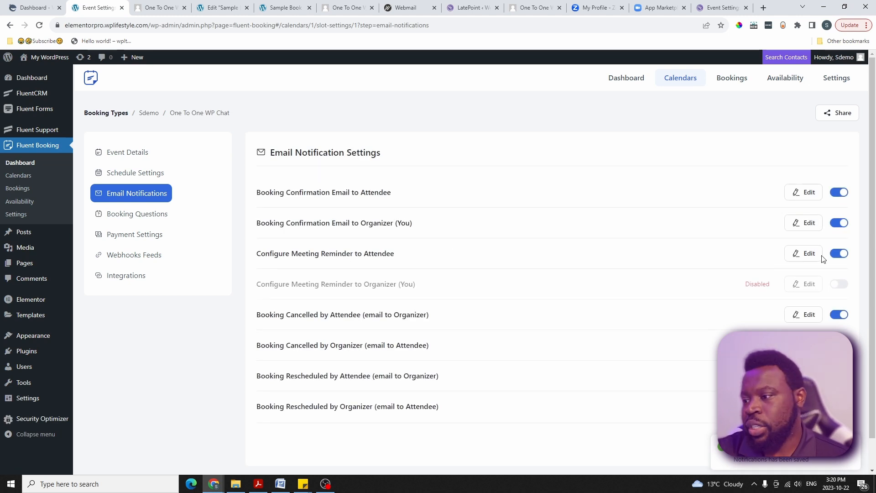
{"action": "left_click", "coordinate": [843, 254]}
{"action": "left_click", "coordinate": [843, 254]}
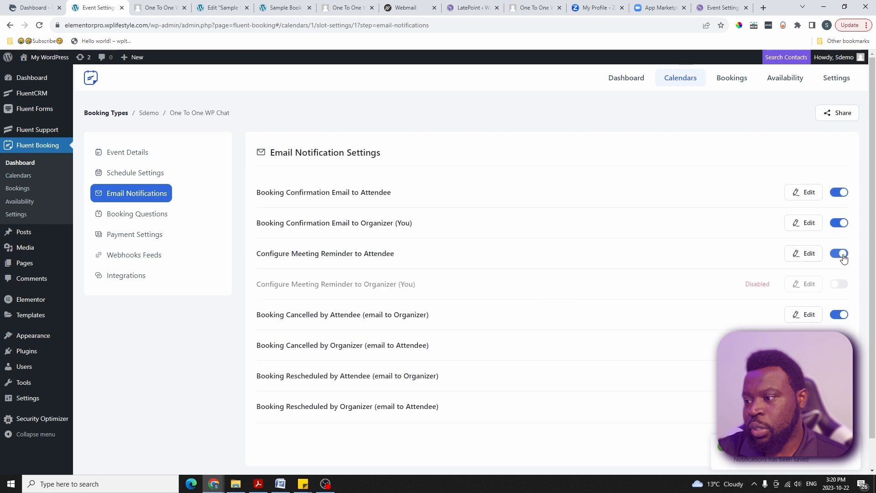
In the Meeting Reminder to Attendee email, set the third reminder to 1 hour before and add extra reminders of 15 minutes before
{"action": "left_click", "coordinate": [804, 254]}
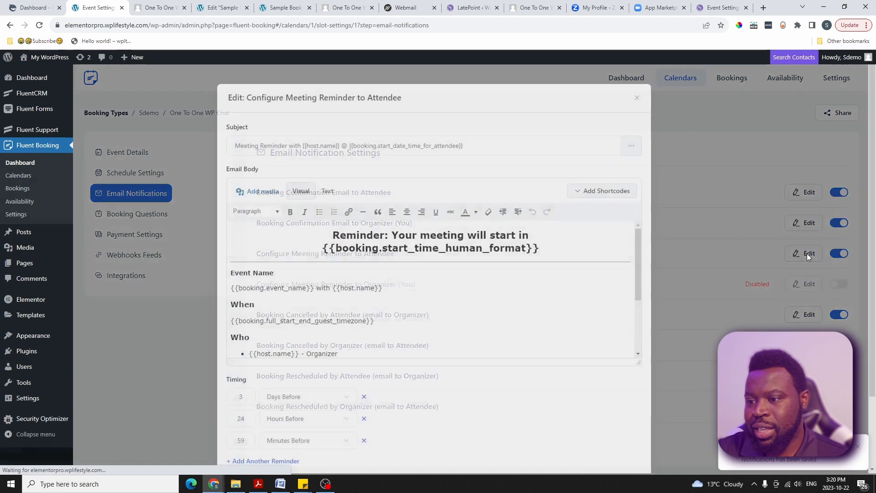
{"action": "scroll", "coordinate": [347, 315], "scroll_direction": "down", "scroll_amount": 4}
{"action": "scroll", "coordinate": [348, 286], "scroll_direction": "up", "scroll_amount": 5}
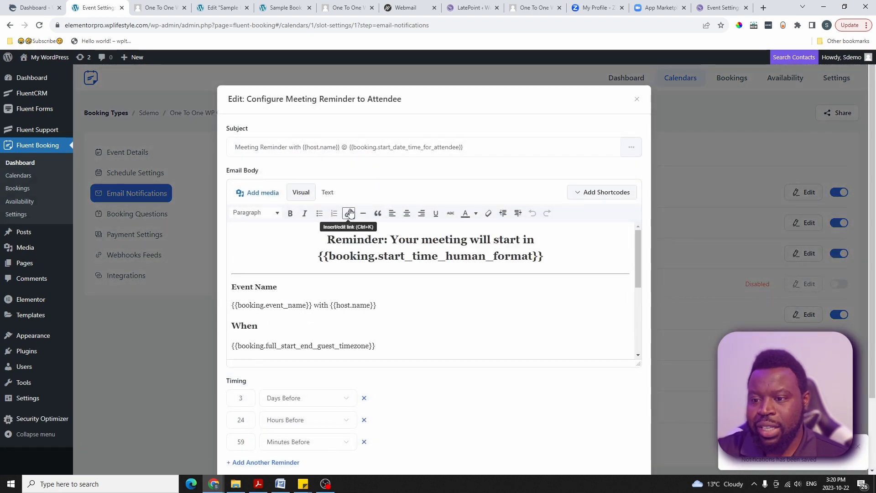
{"action": "scroll", "coordinate": [360, 219], "scroll_direction": "down", "scroll_amount": 2}
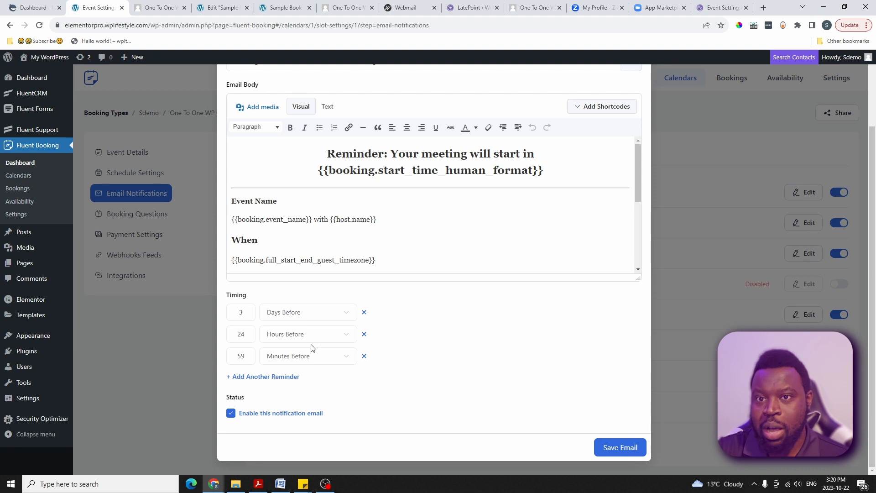
{"action": "left_click_drag", "start_coordinate": [247, 357], "coordinate": [236, 355]}
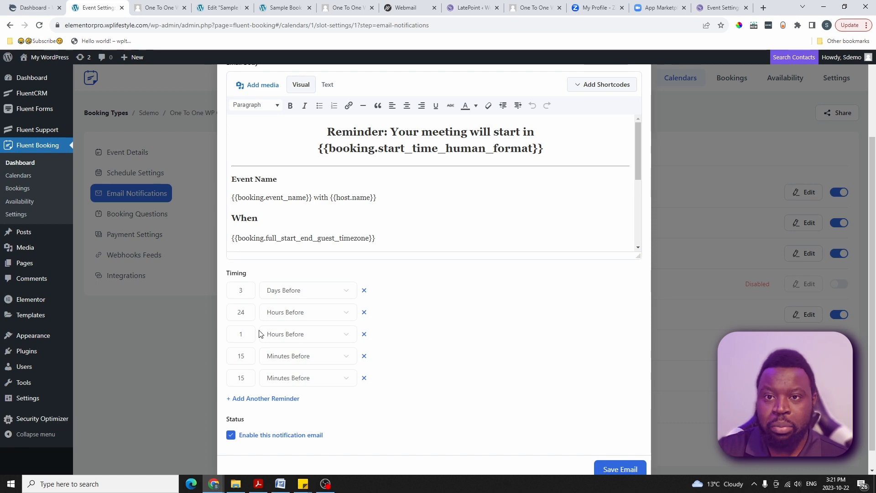
{"action": "left_click", "coordinate": [289, 400]}
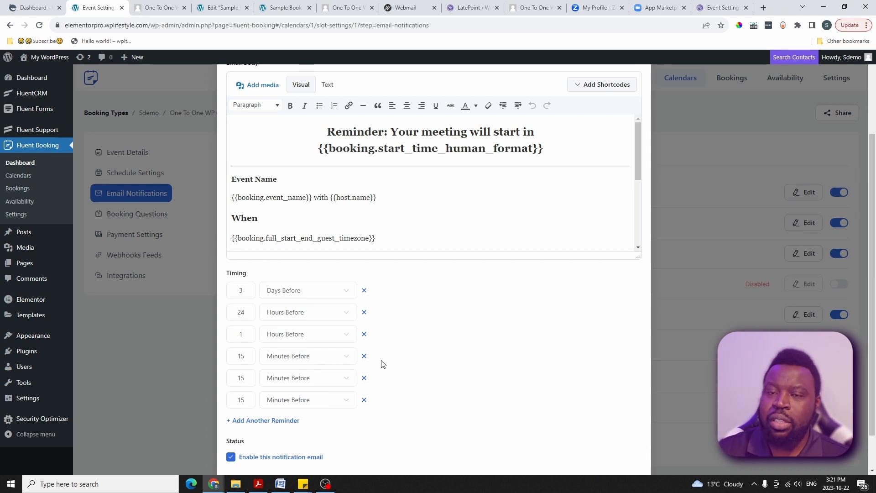
Remove the three 15-minute reminders from the attendee's meeting reminder and save the email
{"action": "scroll", "coordinate": [383, 363], "scroll_direction": "down", "scroll_amount": 5}
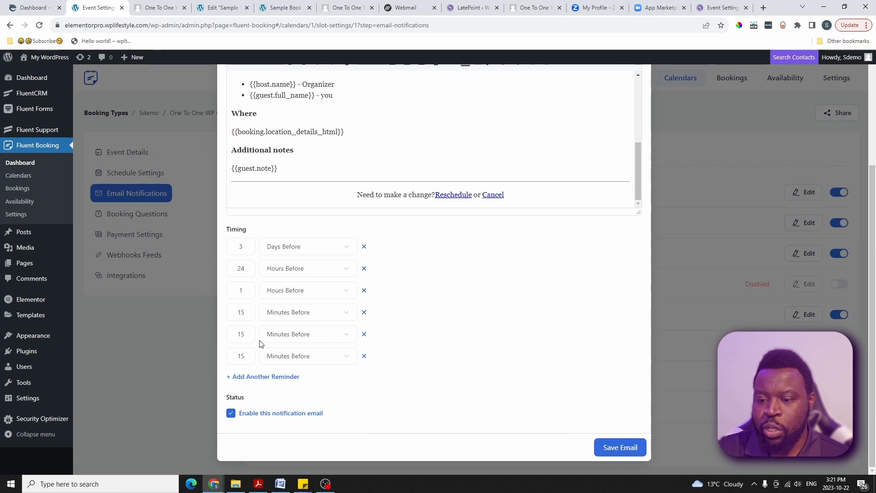
{"action": "left_click", "coordinate": [365, 357]}
{"action": "left_click", "coordinate": [365, 357]}
{"action": "left_click", "coordinate": [365, 356]}
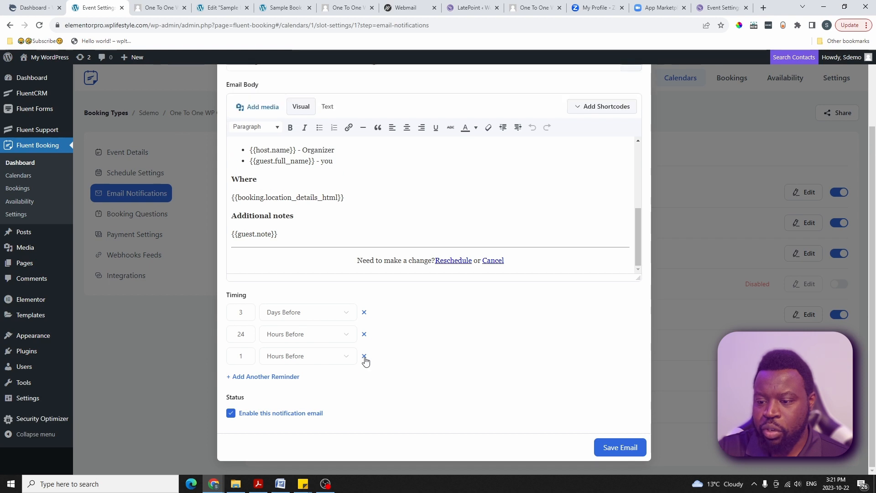
{"action": "left_click", "coordinate": [631, 453]}
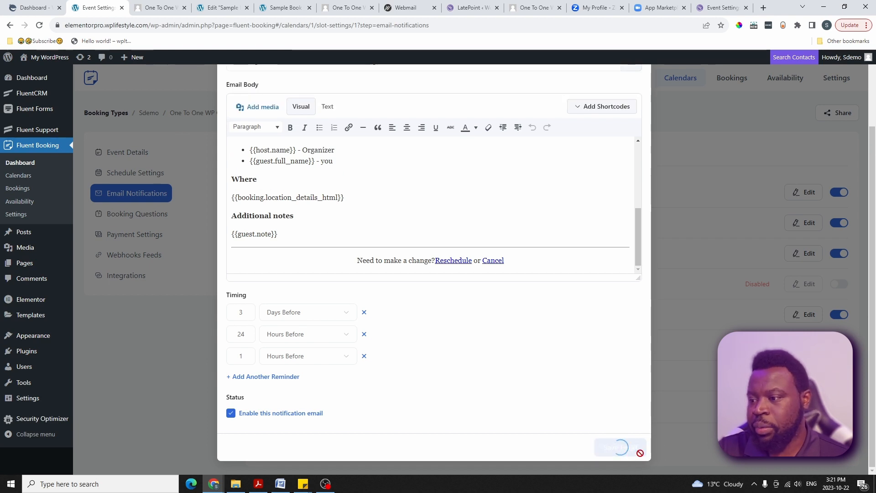
Open the event's booking questions, review the Your Full Name question's label and required setting, and close it without saving
{"action": "left_click", "coordinate": [137, 213]}
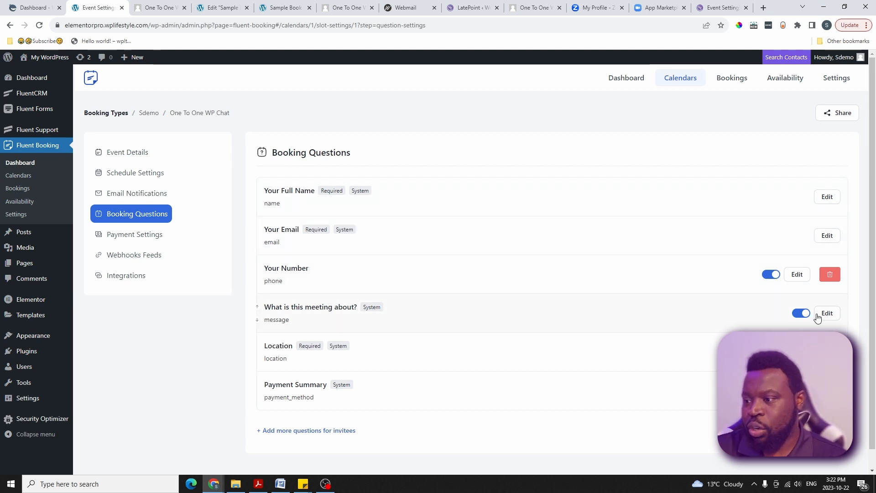
{"action": "left_click", "coordinate": [828, 197]}
{"action": "left_click_drag", "start_coordinate": [377, 210], "coordinate": [330, 205]}
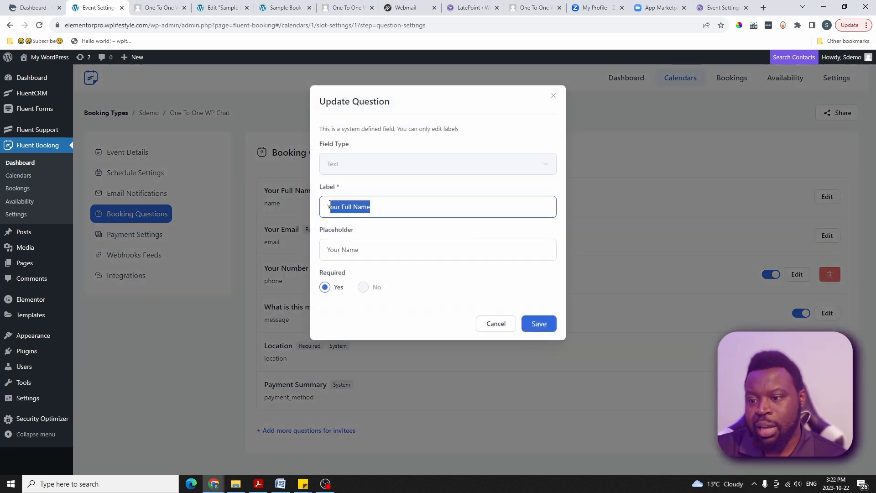
{"action": "left_click", "coordinate": [360, 287]}
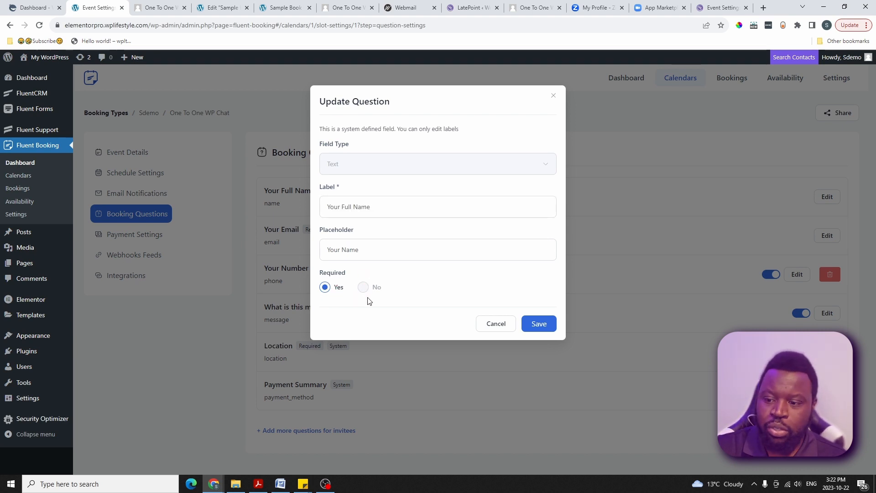
{"action": "left_click", "coordinate": [509, 354]}
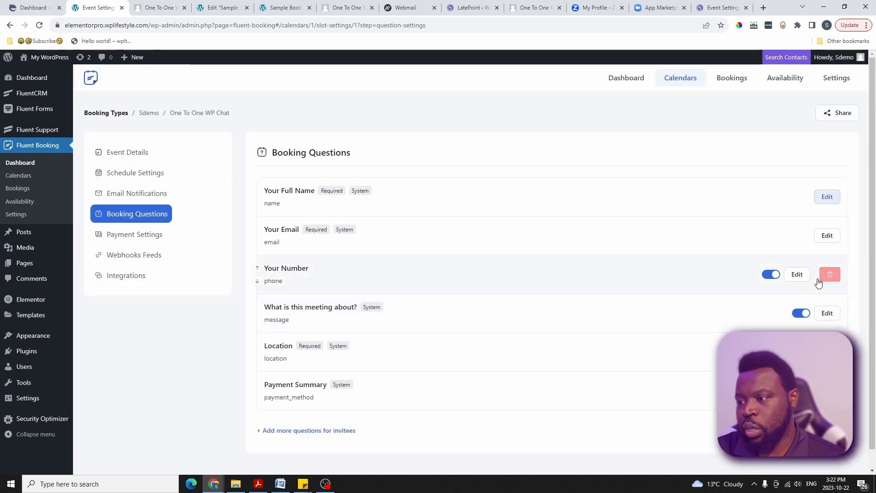
Try moving the Your Number question to the top of the booking questions, and move it back below Your Email
{"action": "left_click", "coordinate": [257, 268]}
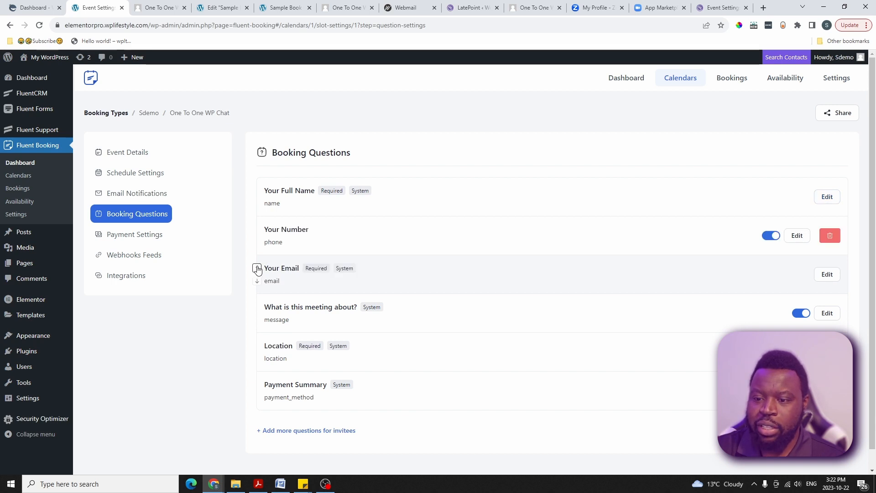
{"action": "left_click", "coordinate": [257, 268]}
{"action": "left_click", "coordinate": [256, 268]}
{"action": "left_click", "coordinate": [257, 229]}
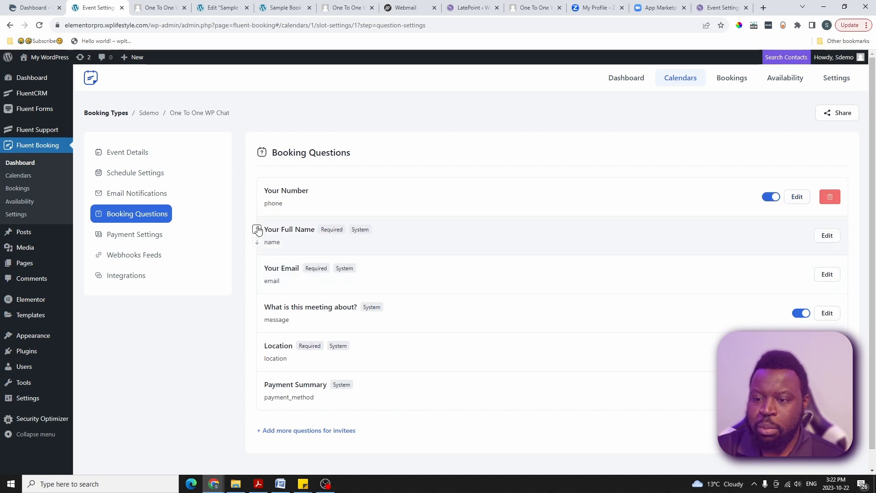
{"action": "left_click", "coordinate": [257, 204]}
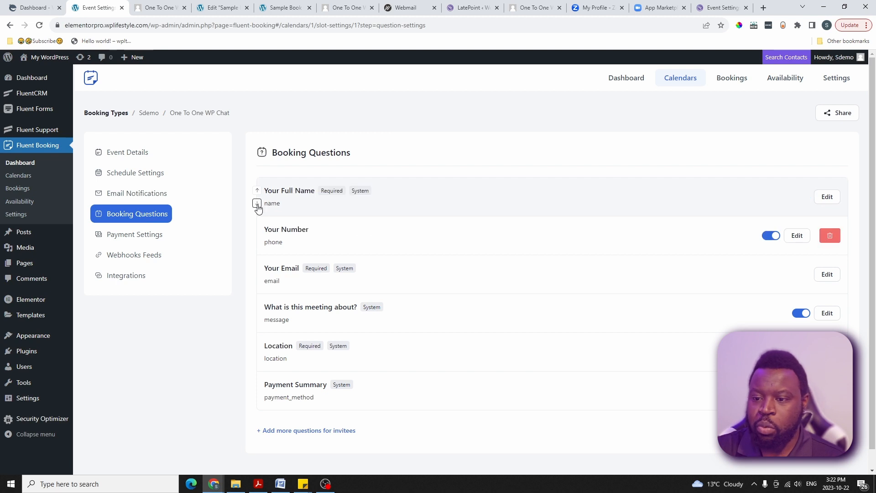
{"action": "left_click", "coordinate": [256, 242]}
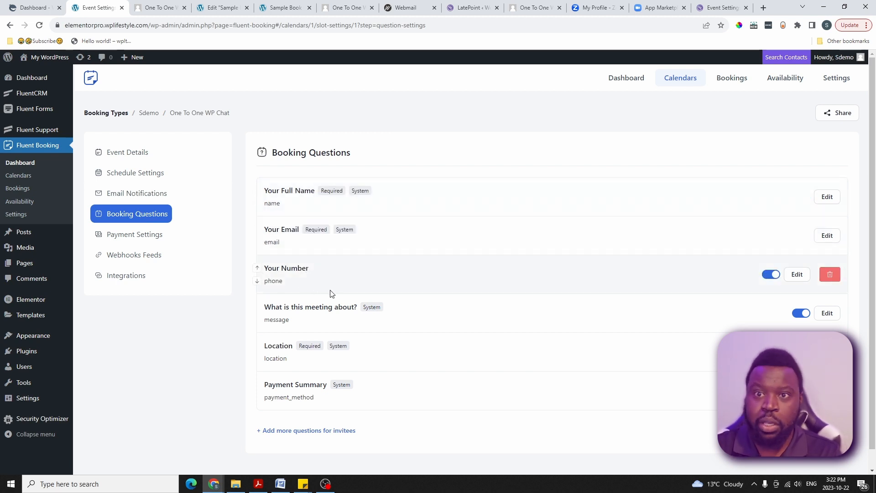
Review the Location question's field type, label and required setting, and cancel without changes
{"action": "scroll", "coordinate": [346, 306], "scroll_direction": "down", "scroll_amount": 1}
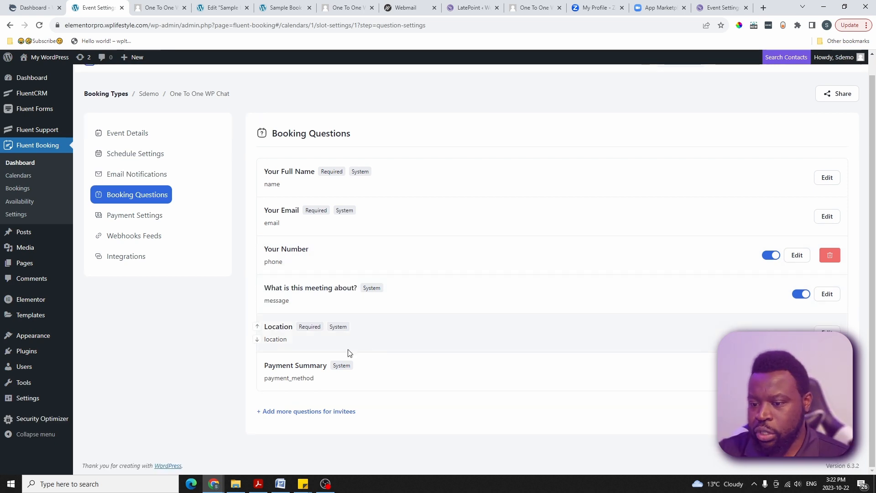
{"action": "left_click", "coordinate": [826, 333]}
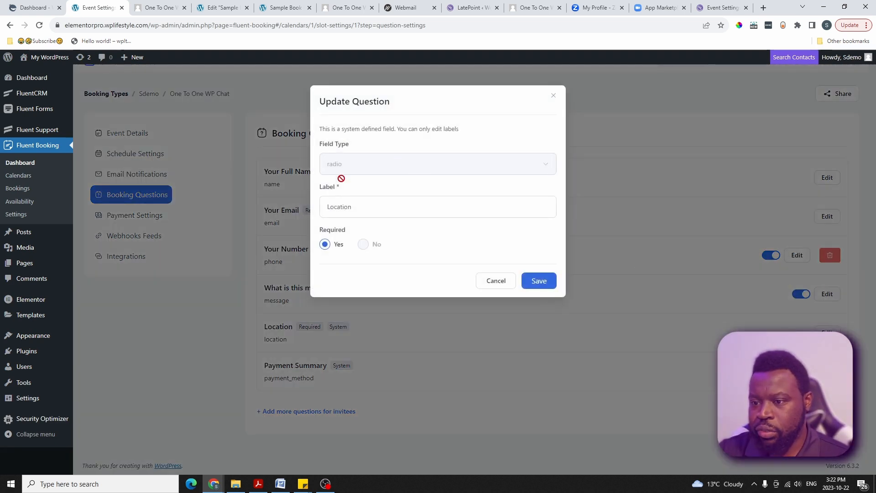
{"action": "left_click", "coordinate": [370, 208]}
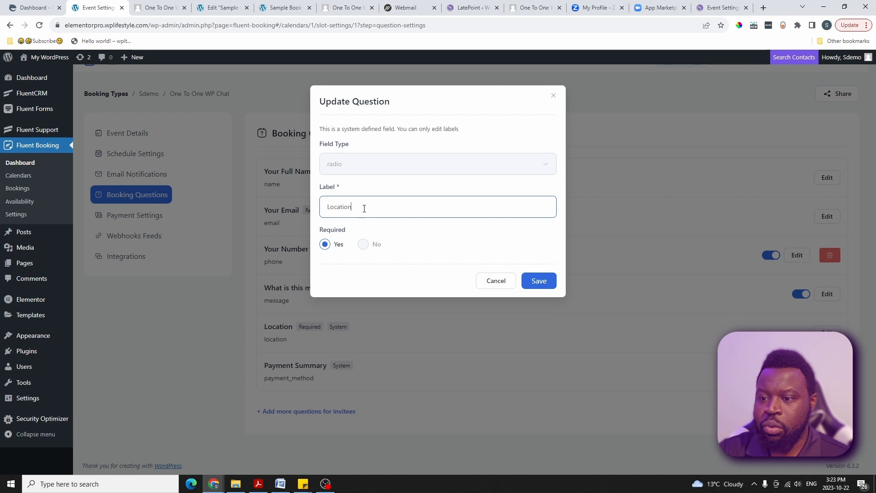
{"action": "left_click_drag", "start_coordinate": [364, 208], "coordinate": [313, 211]}
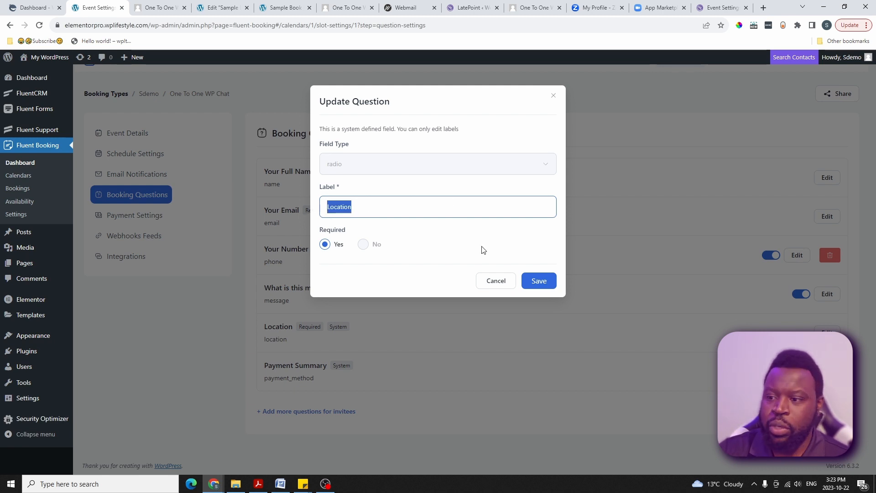
{"action": "left_click", "coordinate": [505, 281]}
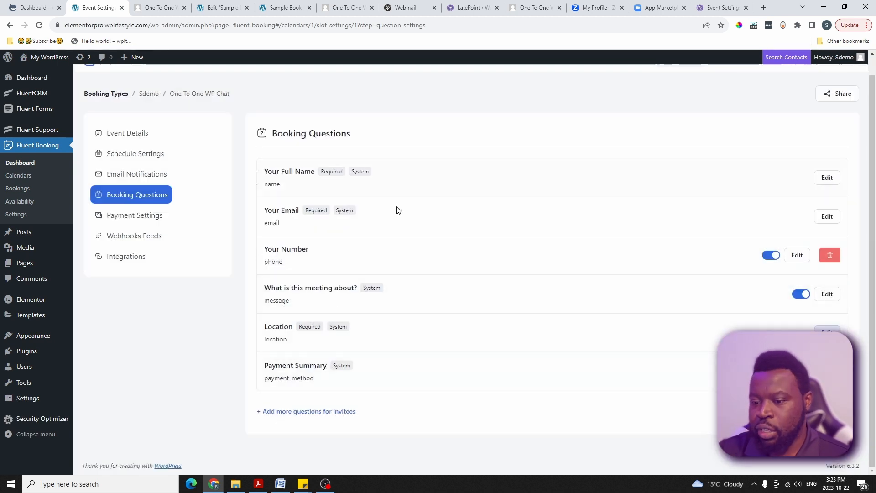
Start adding another booking question for invitees and open its field type choices
{"action": "left_click", "coordinate": [311, 411]}
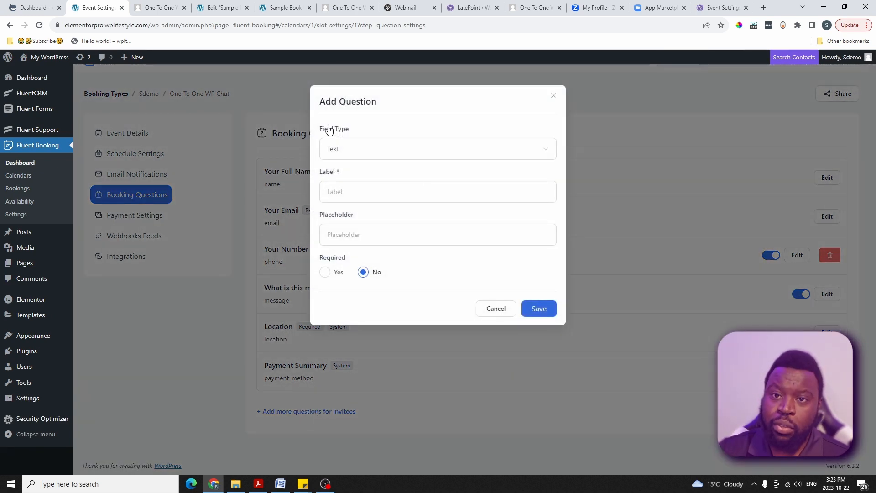
{"action": "left_click", "coordinate": [360, 154]}
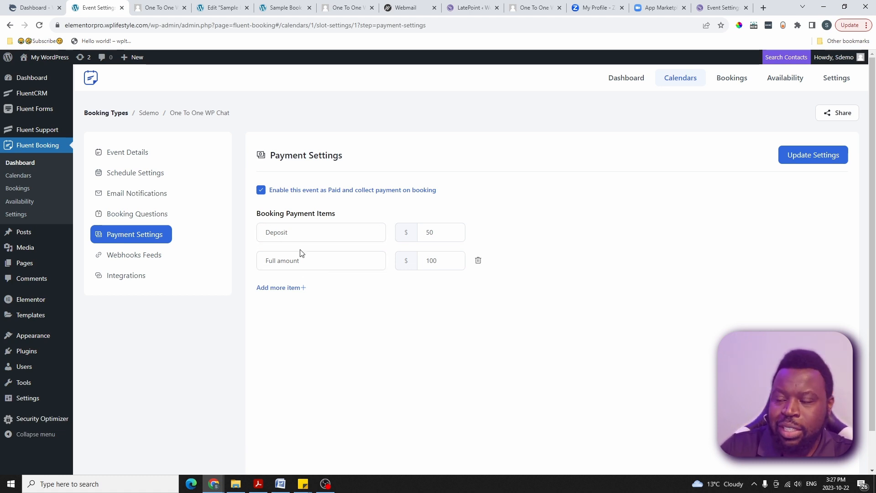
Save the event's payment settings with the Deposit and Full amount items, and open its public landing page from the sharing options
{"action": "left_click", "coordinate": [802, 157]}
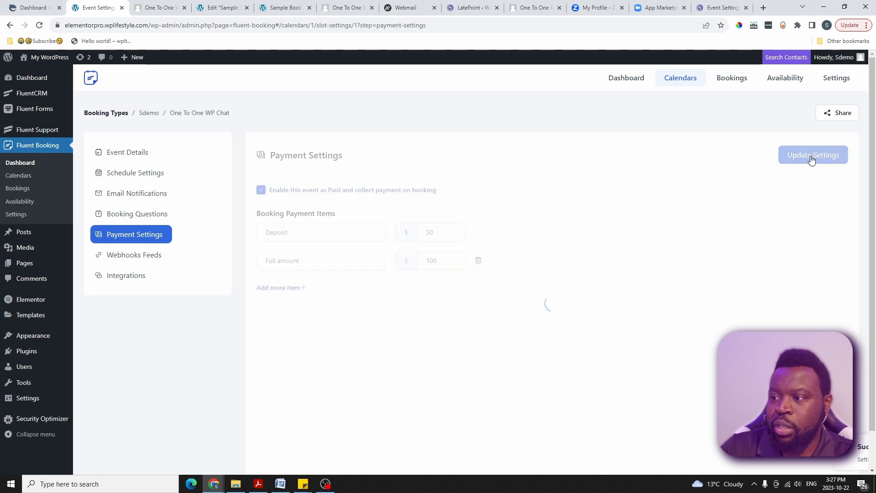
{"action": "left_click", "coordinate": [834, 113]}
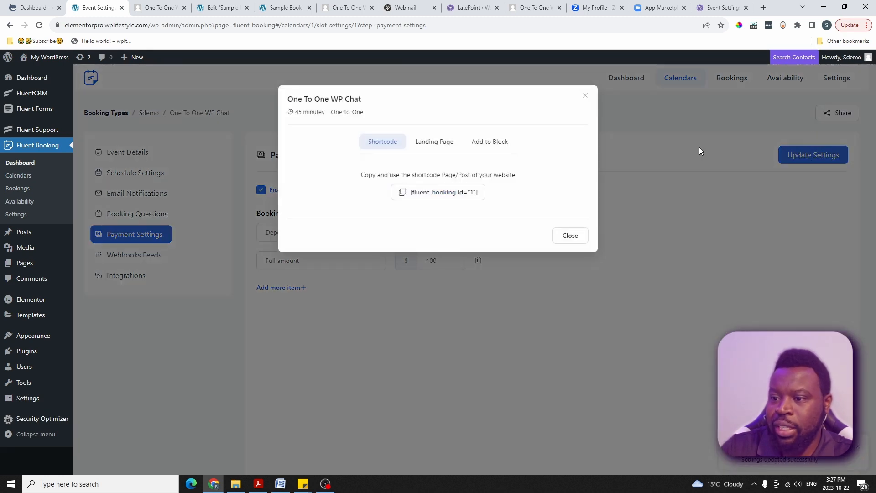
{"action": "left_click", "coordinate": [440, 145]}
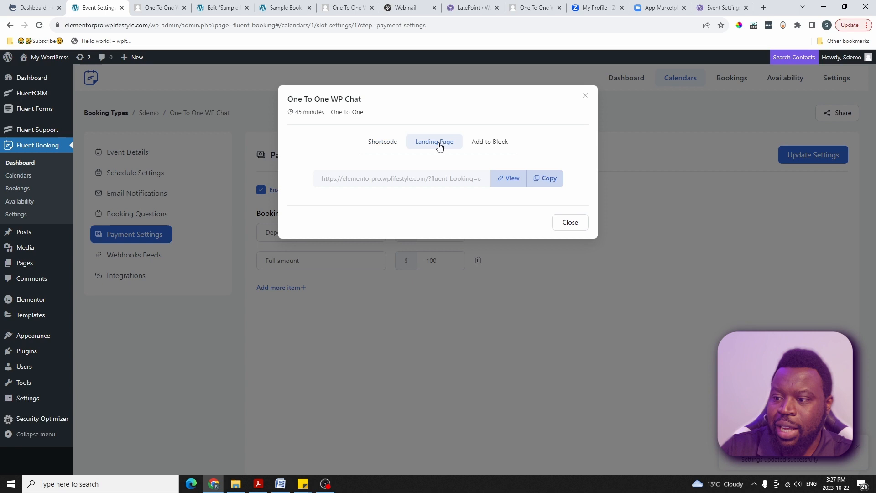
{"action": "left_click", "coordinate": [516, 181]}
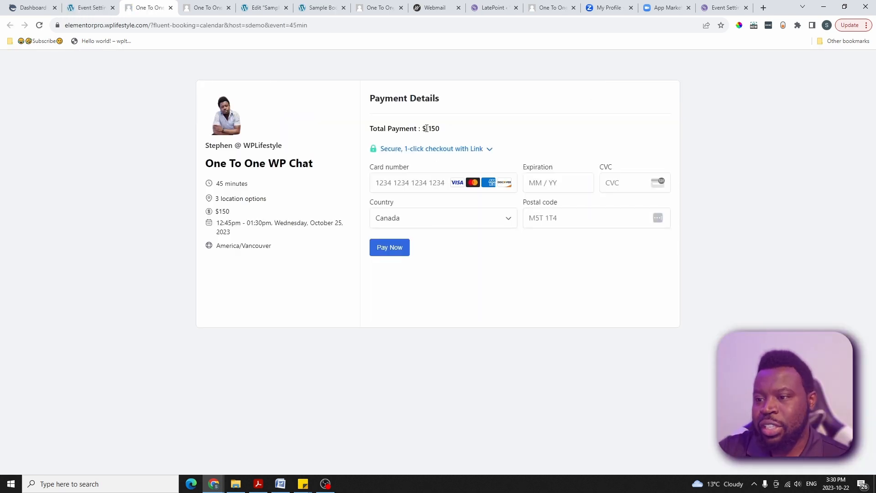
Check the payment total, restart the booking for October 25 at 11:15am, and review the details form with its payment summary
{"action": "left_click_drag", "start_coordinate": [426, 129], "coordinate": [448, 132]}
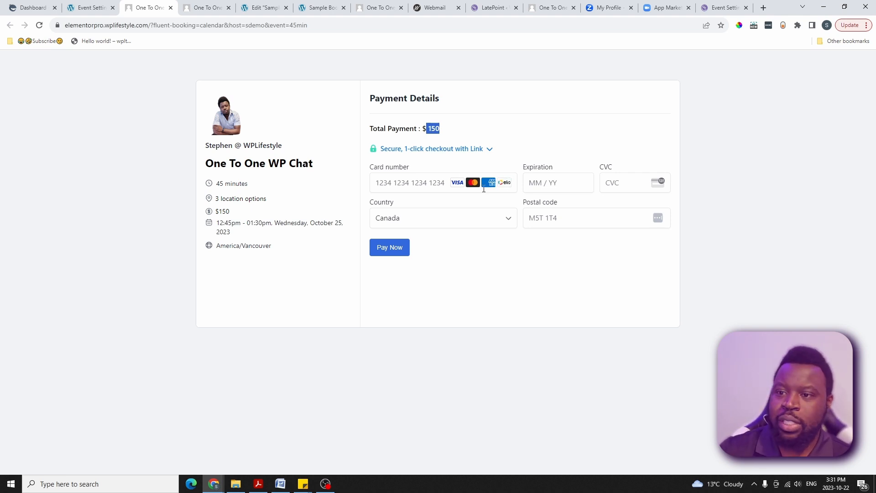
{"action": "key", "text": "F5"}
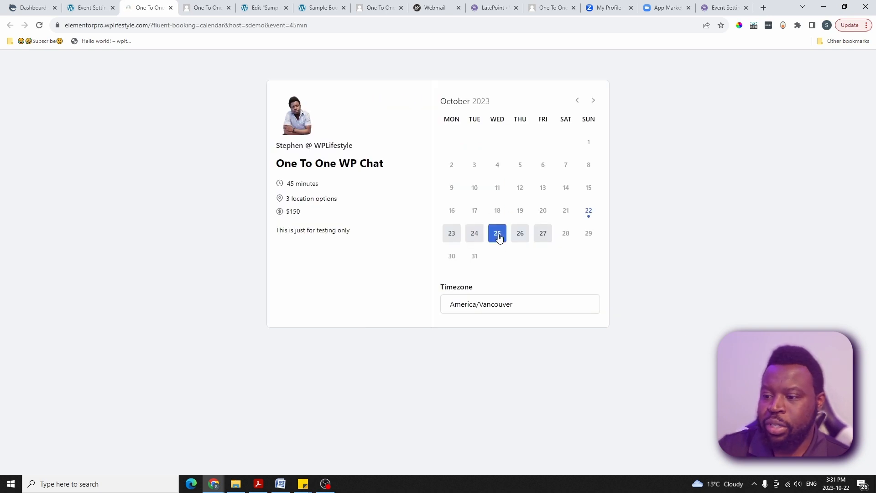
{"action": "left_click", "coordinate": [499, 237]}
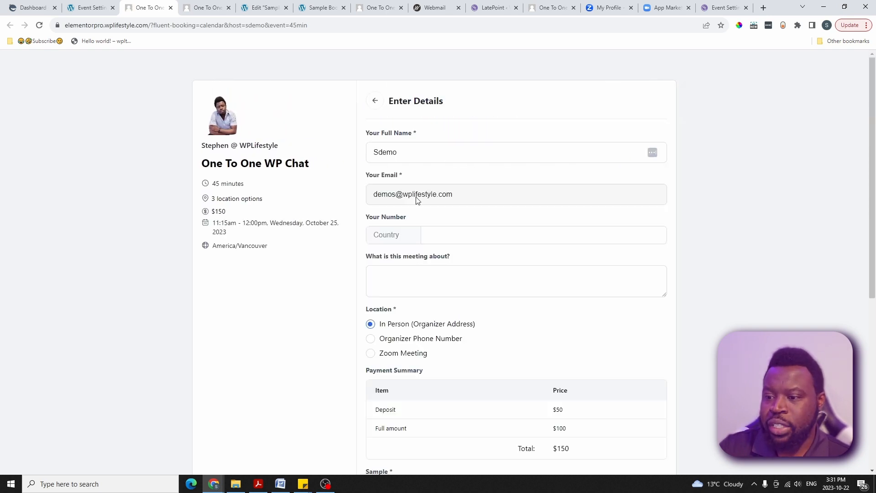
{"action": "scroll", "coordinate": [440, 209], "scroll_direction": "down", "scroll_amount": 2}
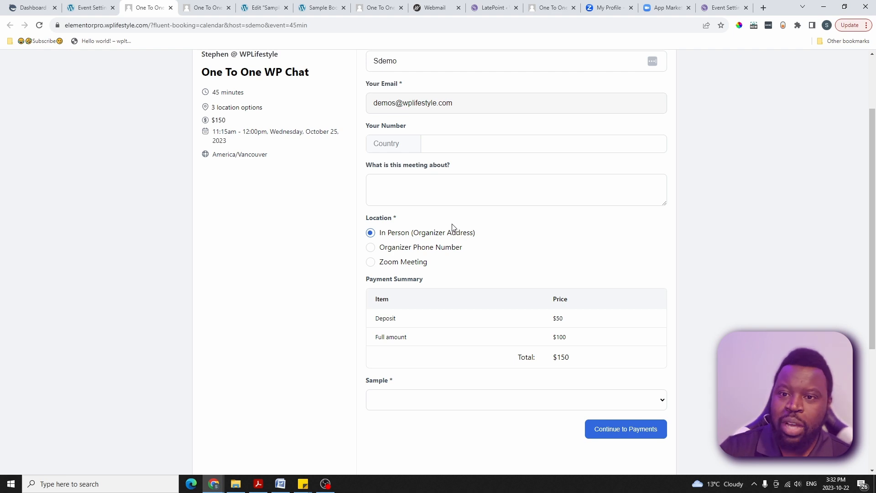
Compare the Booking Questions list in the event settings with the fields on the public booking form
{"action": "left_click", "coordinate": [88, 8]}
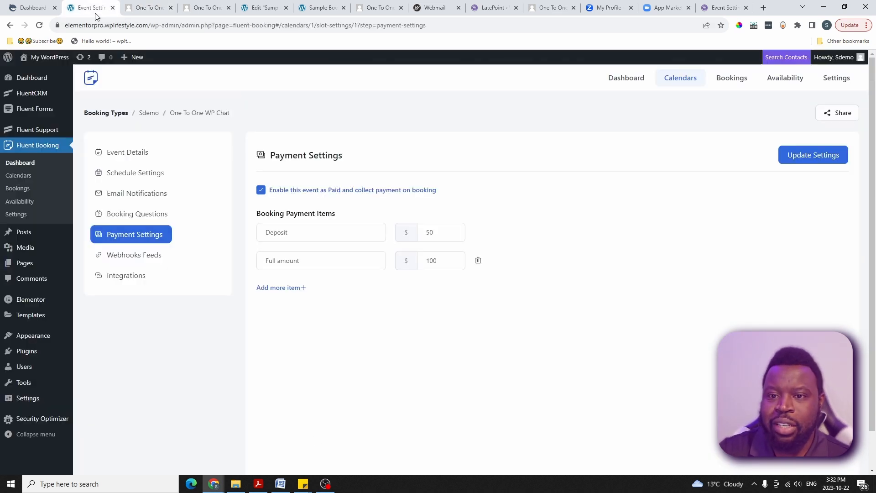
{"action": "left_click", "coordinate": [136, 213]}
{"action": "scroll", "coordinate": [402, 327], "scroll_direction": "down", "scroll_amount": 2}
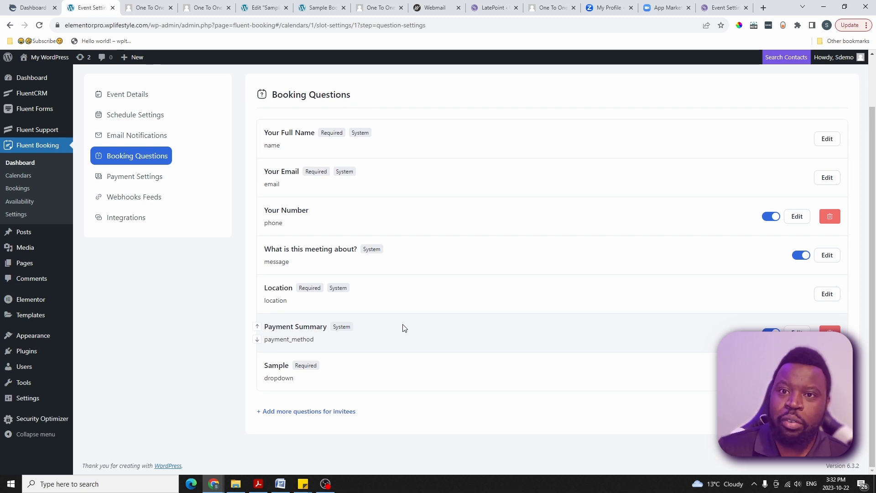
{"action": "key", "text": "ctrl+Tab"}
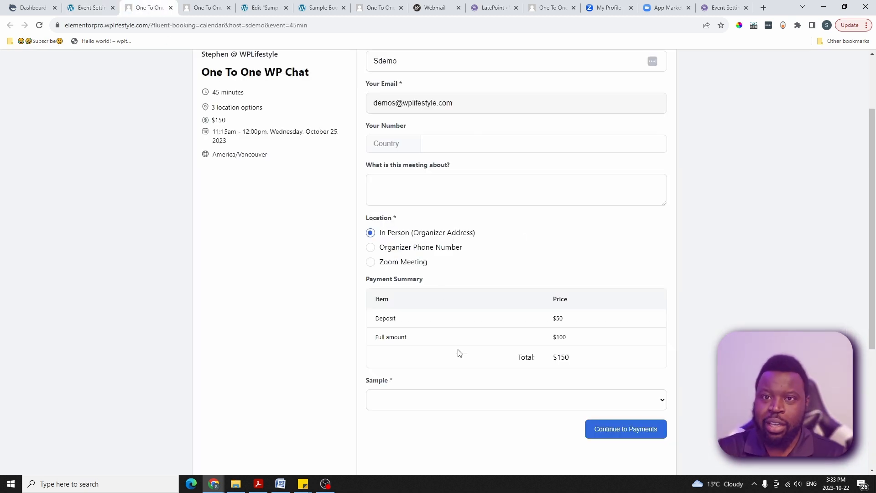
{"action": "scroll", "coordinate": [487, 361], "scroll_direction": "up", "scroll_amount": 2}
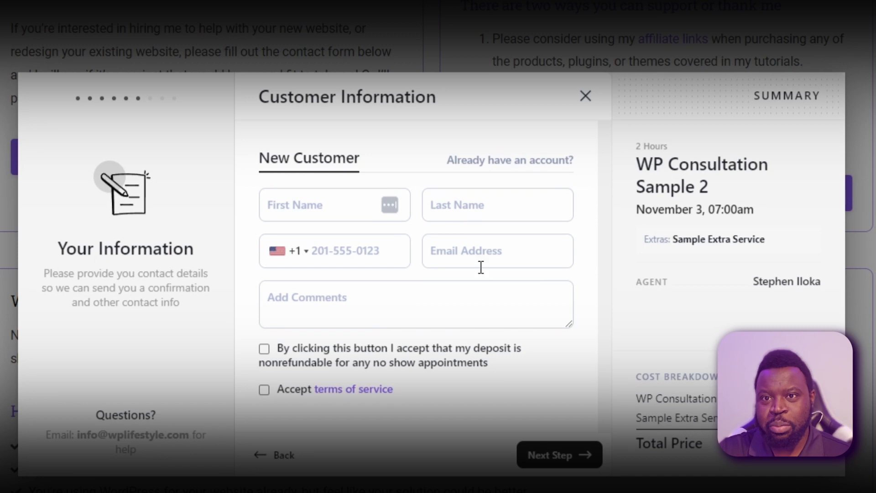
Accept the no-show deposit condition and terms of service on the sample booking form, and choose Credit Card with Deposit Only as payment
{"action": "left_click", "coordinate": [264, 350]}
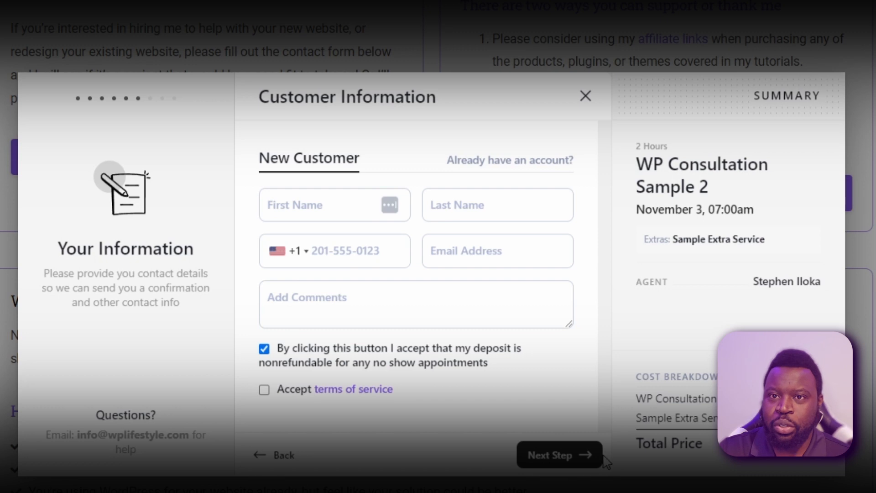
{"action": "left_click", "coordinate": [264, 390]}
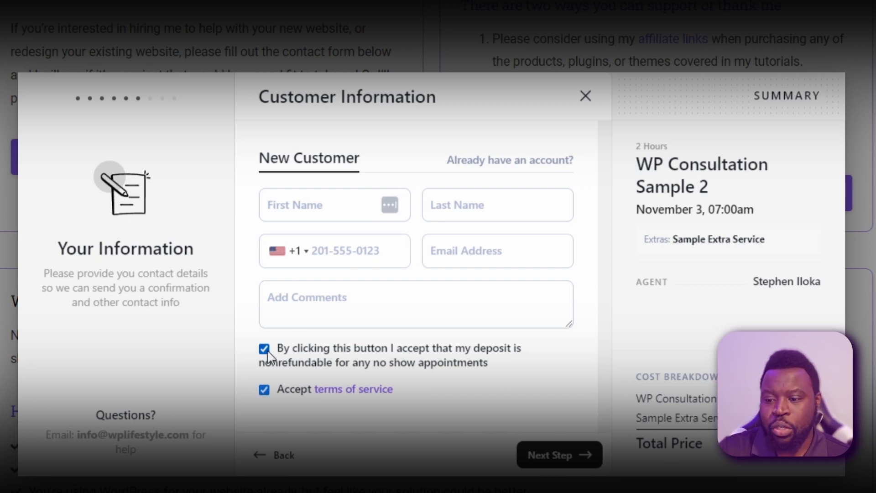
{"action": "left_click", "coordinate": [264, 349]}
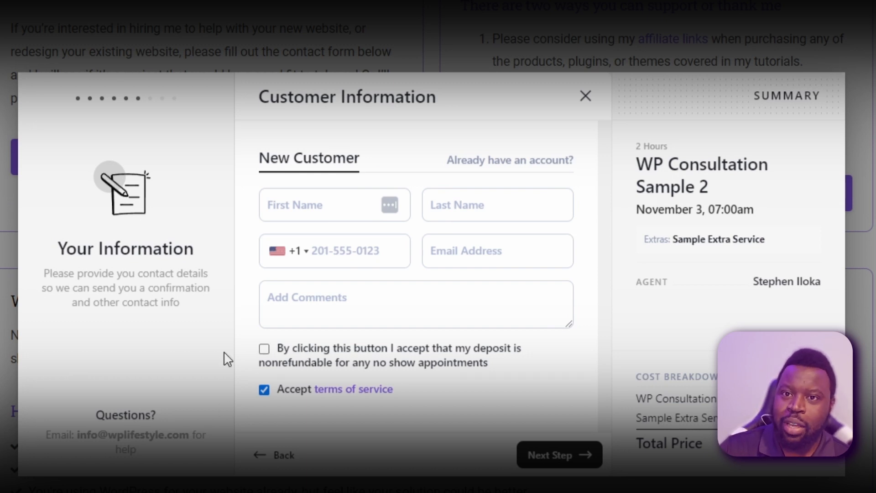
{"action": "left_click", "coordinate": [264, 349]}
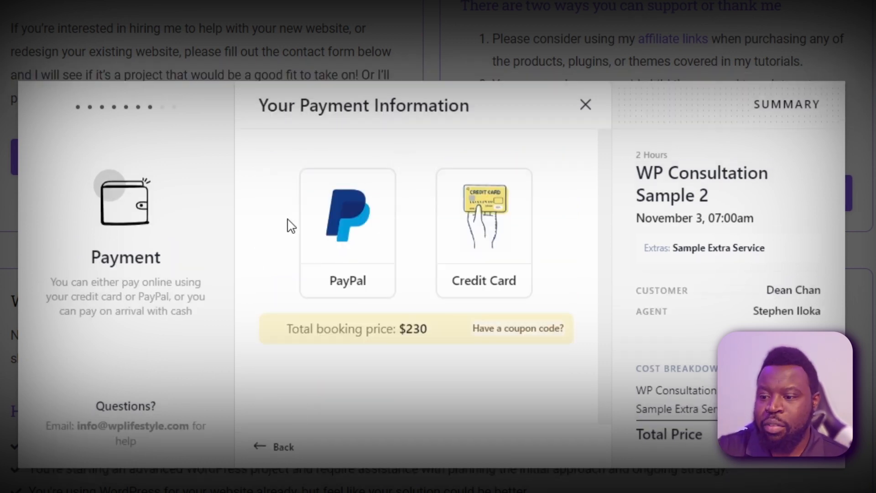
{"action": "left_click", "coordinate": [495, 247]}
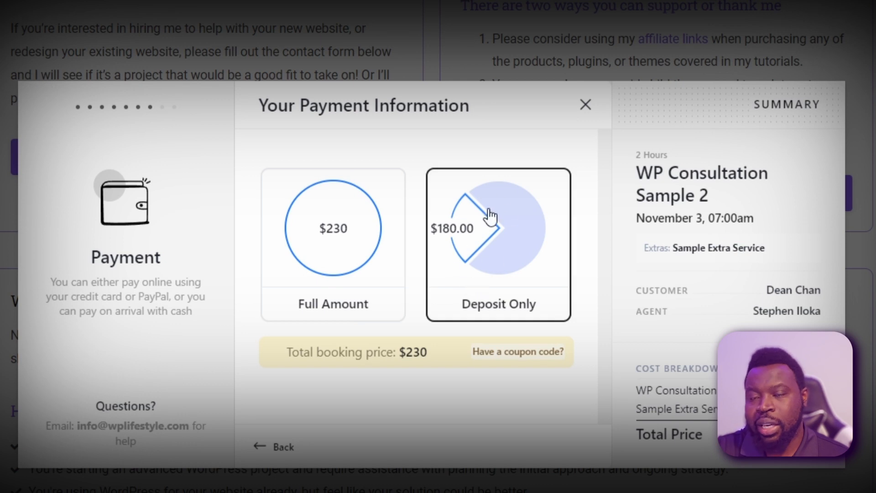
{"action": "left_click", "coordinate": [510, 256]}
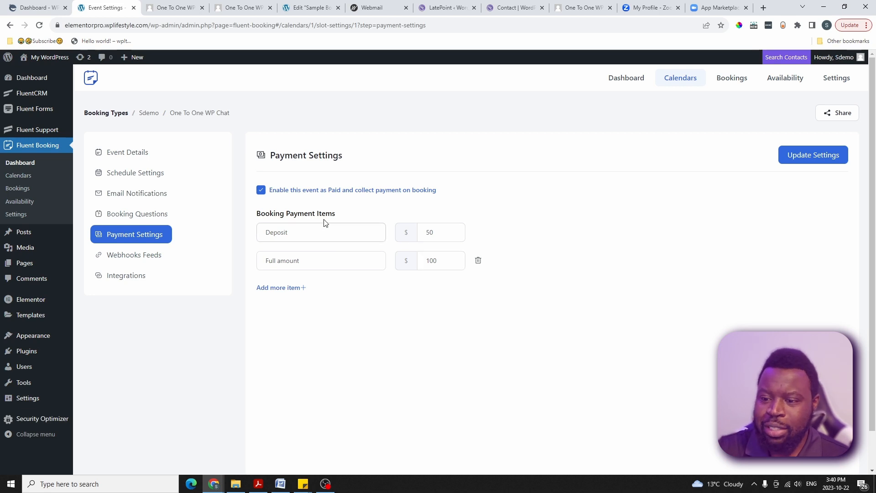
Add four extra payment items to the event's Booking Payment Items and save the payment settings
{"action": "left_click", "coordinate": [288, 289]}
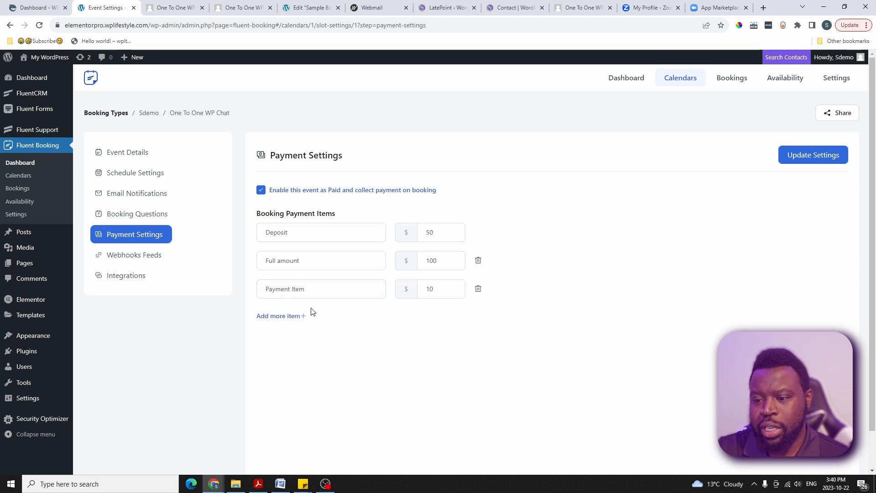
{"action": "left_click", "coordinate": [303, 313]}
{"action": "left_click", "coordinate": [303, 342]}
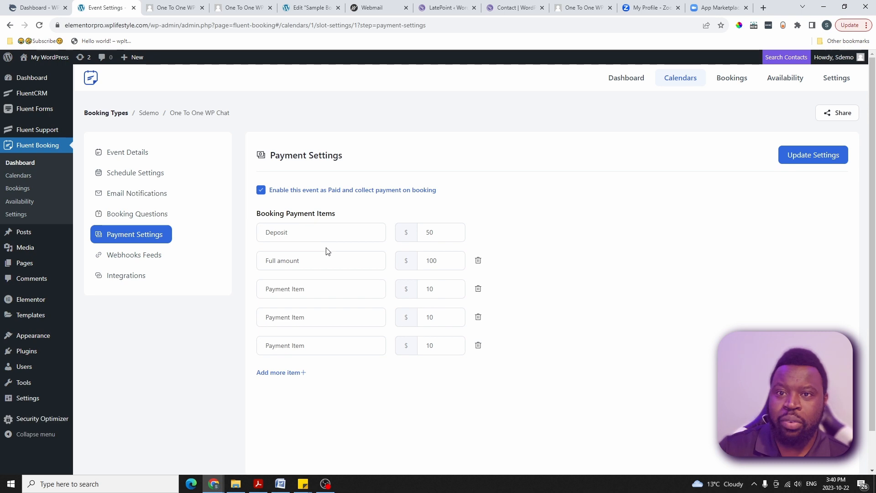
{"action": "left_click", "coordinate": [288, 374]}
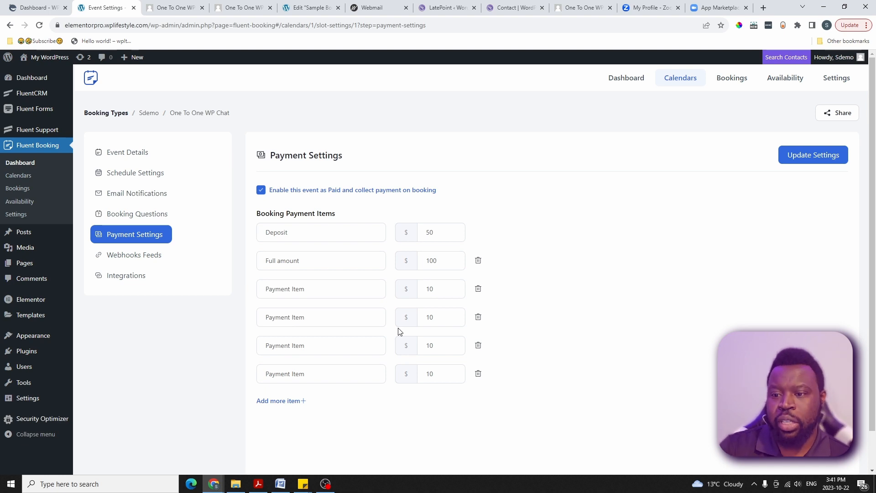
{"action": "left_click", "coordinate": [280, 234]}
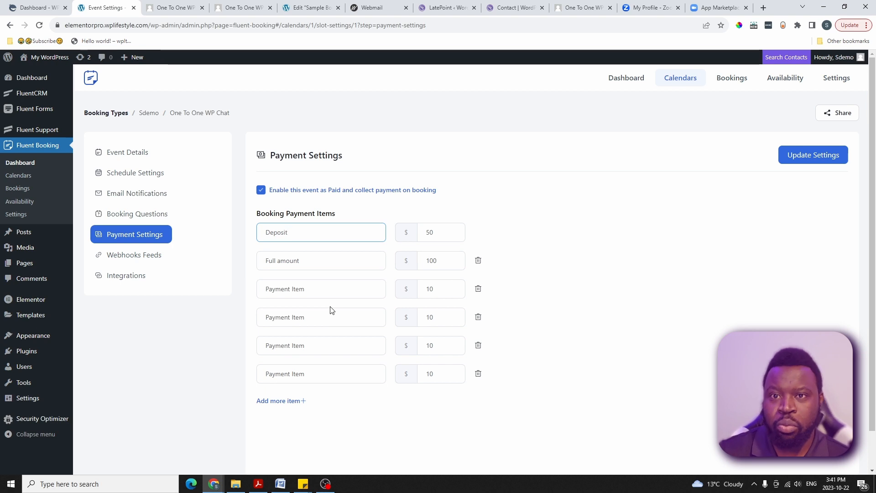
{"action": "left_click", "coordinate": [840, 155]}
Examine the fields offered by a new webhook feed and by a new FluentCRM integration feed for the event
{"action": "left_click", "coordinate": [133, 256]}
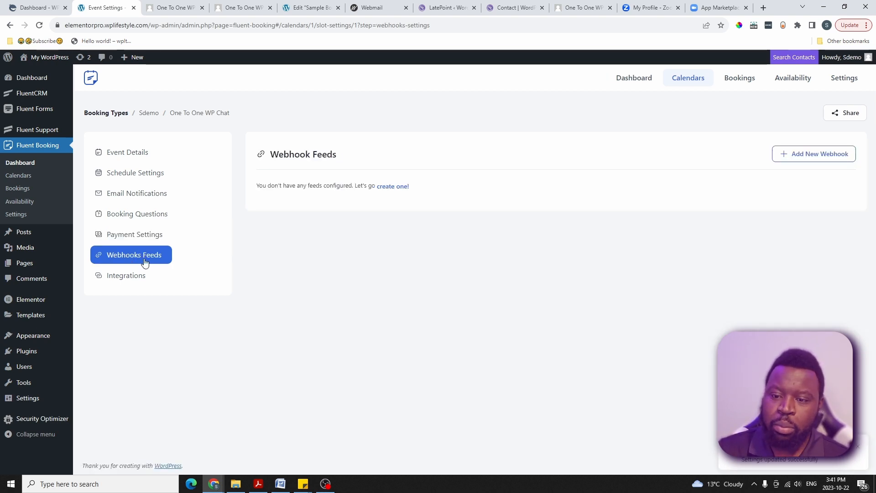
{"action": "left_click", "coordinate": [824, 153]}
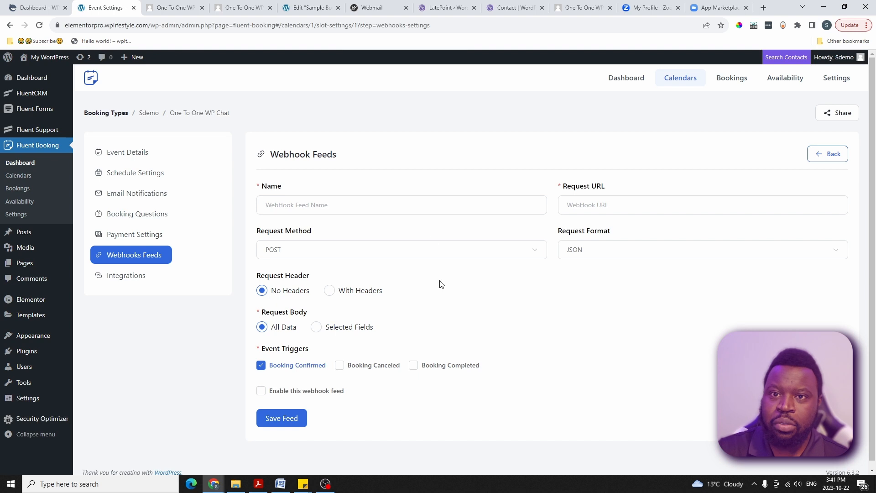
{"action": "left_click", "coordinate": [124, 275]}
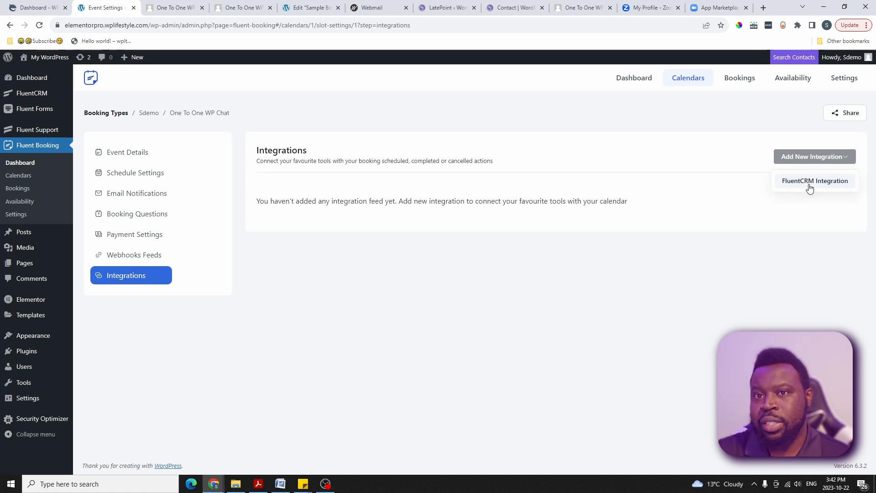
{"action": "left_click", "coordinate": [820, 184]}
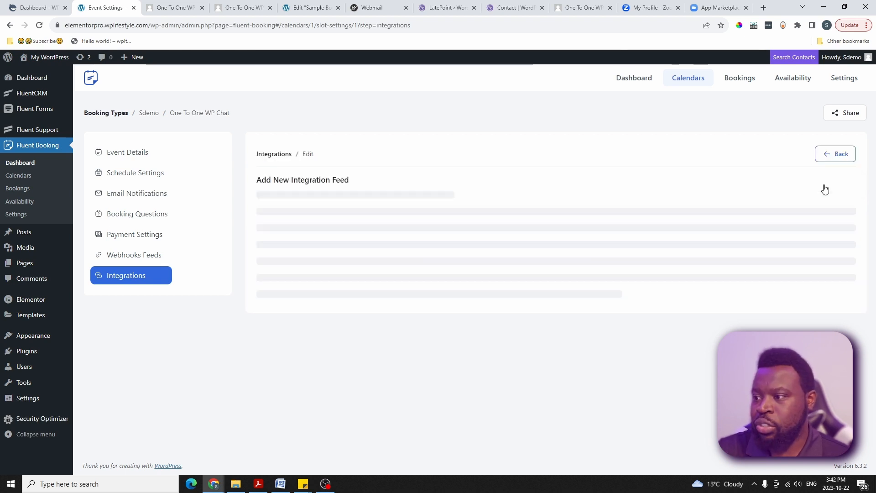
{"action": "scroll", "coordinate": [462, 338], "scroll_direction": "down", "scroll_amount": 3}
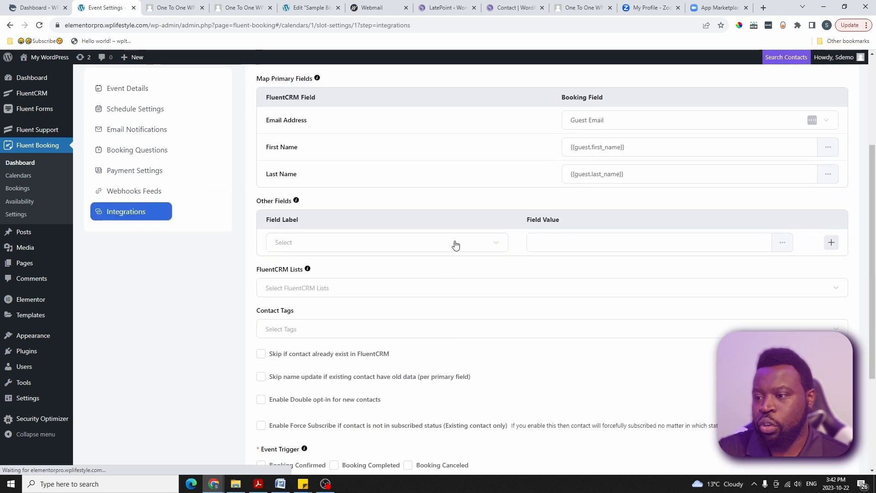
{"action": "scroll", "coordinate": [497, 269], "scroll_direction": "down", "scroll_amount": 3}
{"action": "scroll", "coordinate": [502, 297], "scroll_direction": "up", "scroll_amount": 3}
{"action": "scroll", "coordinate": [487, 267], "scroll_direction": "up", "scroll_amount": 4}
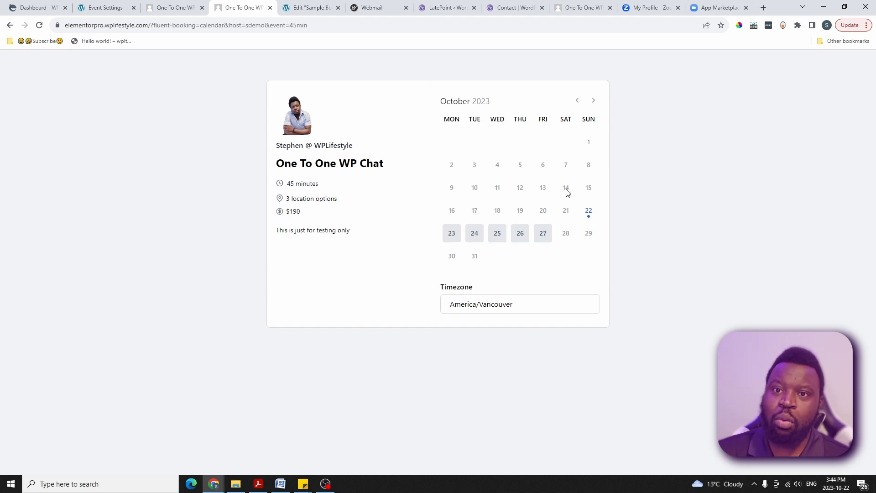
Disable payment collection for the One To One WP Chat event, save the settings, and close the two old booking page tabs
{"action": "left_click", "coordinate": [528, 240]}
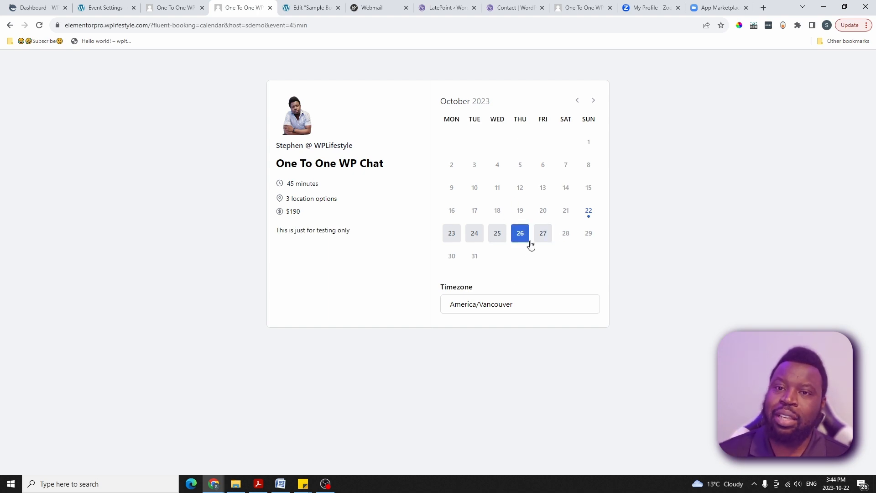
{"action": "left_click", "coordinate": [105, 7]}
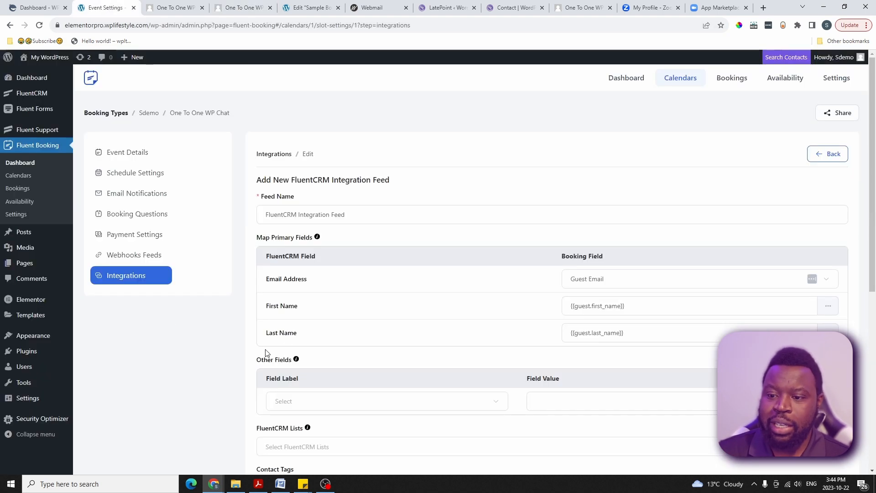
{"action": "left_click", "coordinate": [139, 237]}
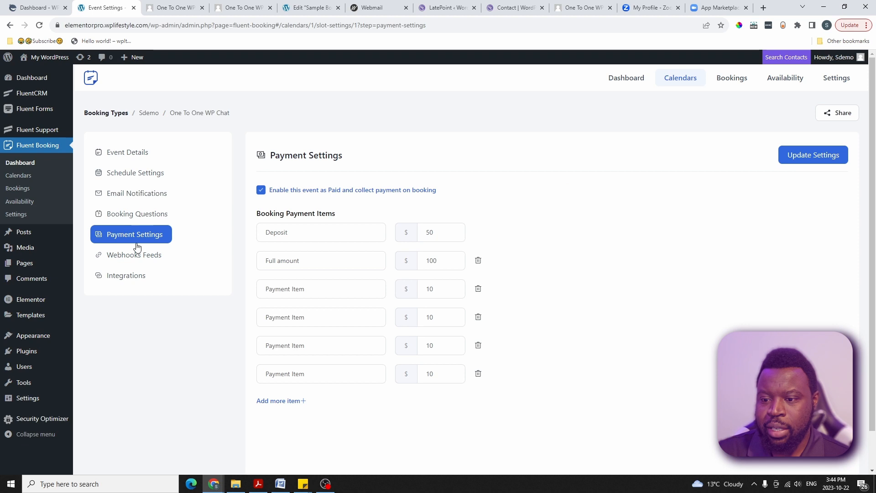
{"action": "left_click", "coordinate": [261, 190]}
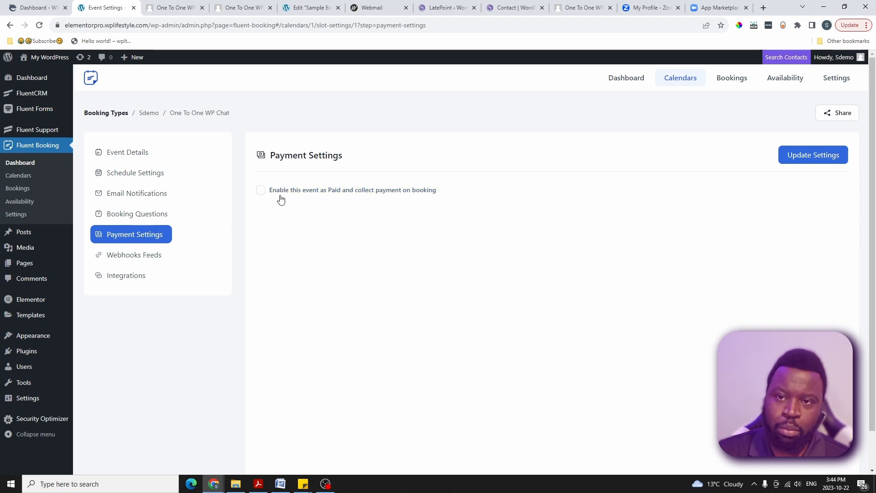
{"action": "left_click", "coordinate": [815, 161]}
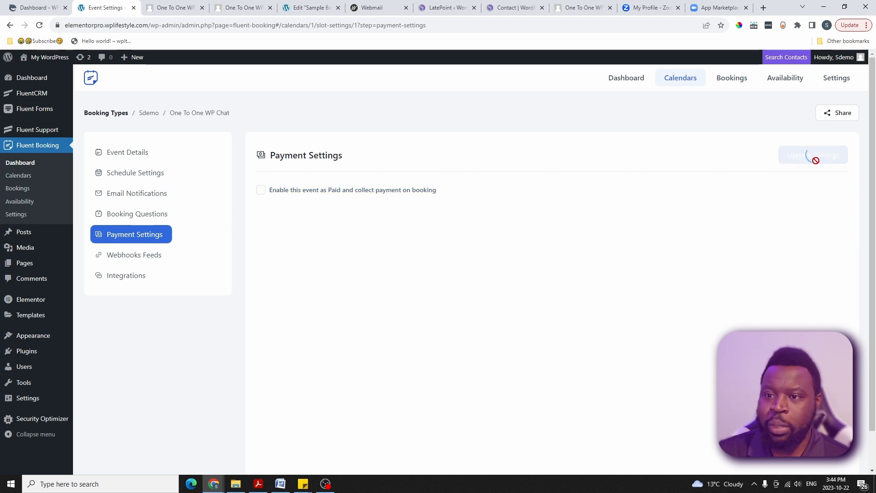
{"action": "left_click", "coordinate": [202, 8]}
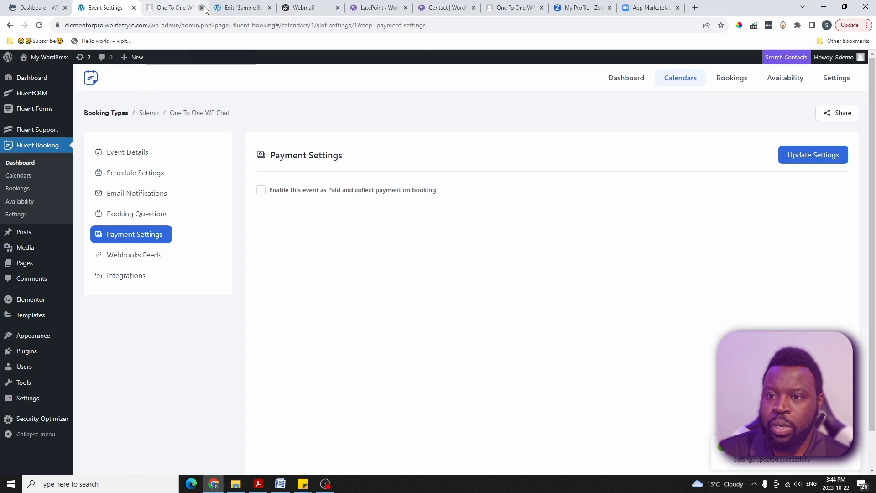
{"action": "left_click", "coordinate": [202, 8]}
Copy the One To One WP Chat event's shortcode from its sharing options
{"action": "left_click", "coordinate": [836, 113]}
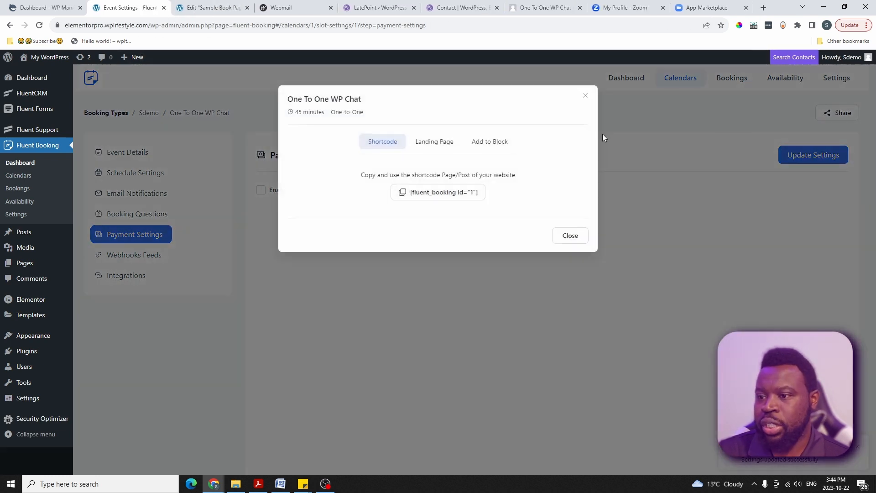
{"action": "left_click_drag", "start_coordinate": [441, 143], "coordinate": [393, 209]}
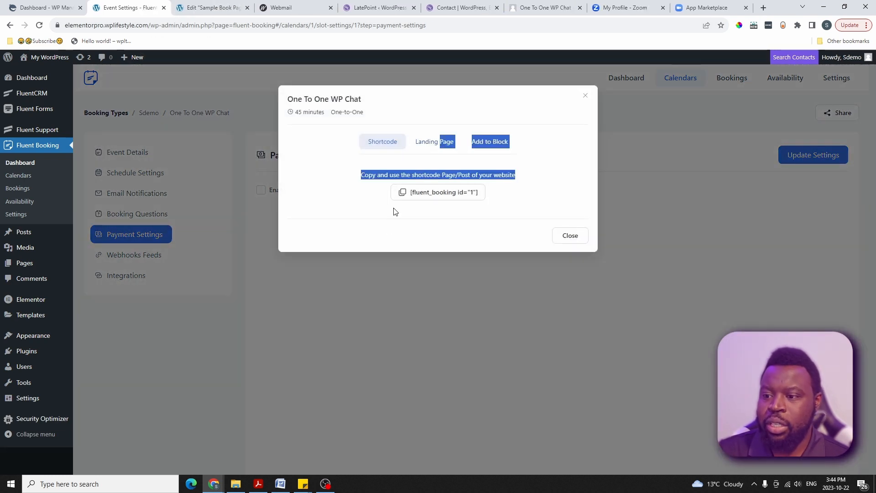
{"action": "left_click", "coordinate": [371, 215]}
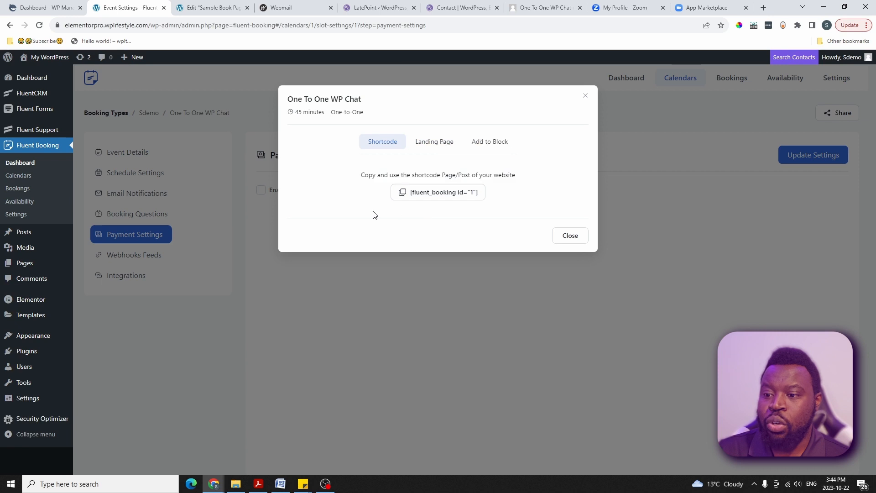
{"action": "left_click", "coordinate": [432, 194]}
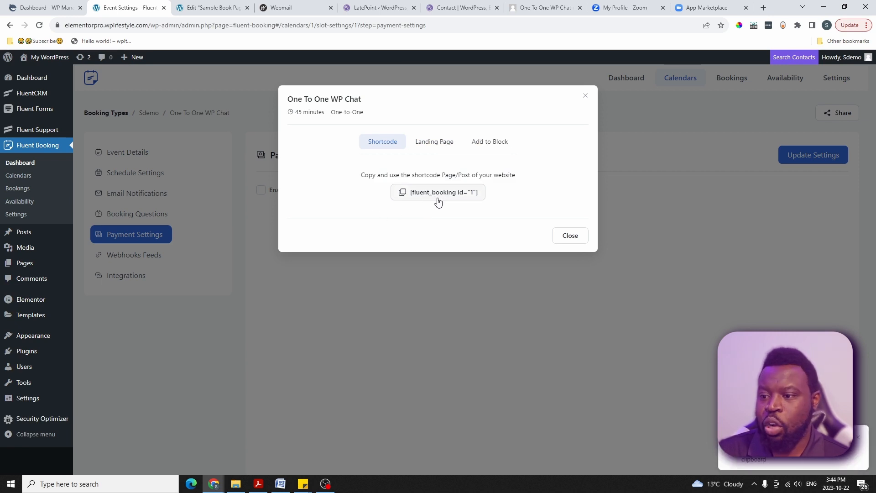
Replace the content of the Shortcode widget on the Sample Book Page with [fluent_booking id="1"] in the Elementor editor
{"action": "left_click", "coordinate": [213, 7]}
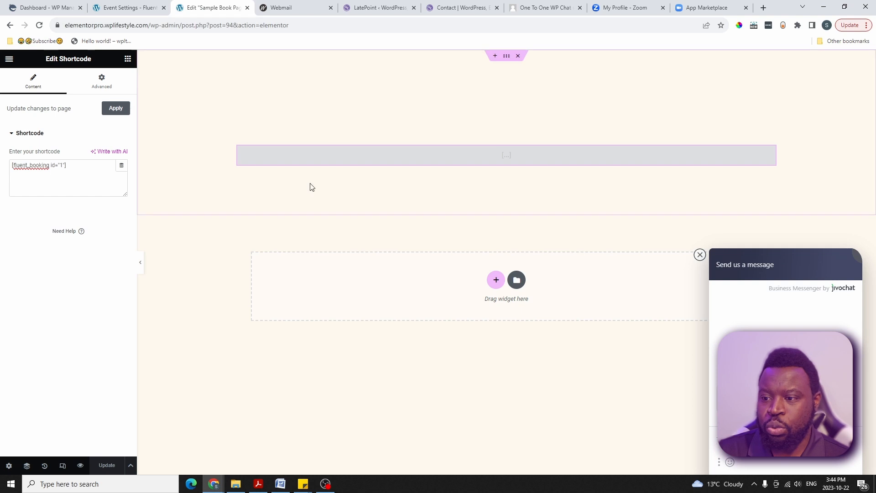
{"action": "left_click_drag", "start_coordinate": [68, 165], "coordinate": [11, 165]}
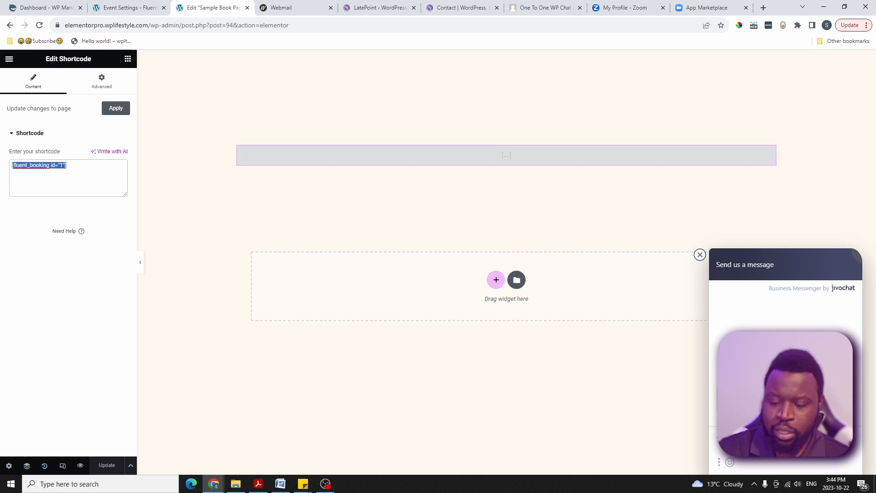
{"action": "key", "text": "BackSpace"}
{"action": "key", "text": "ctrl+v"}
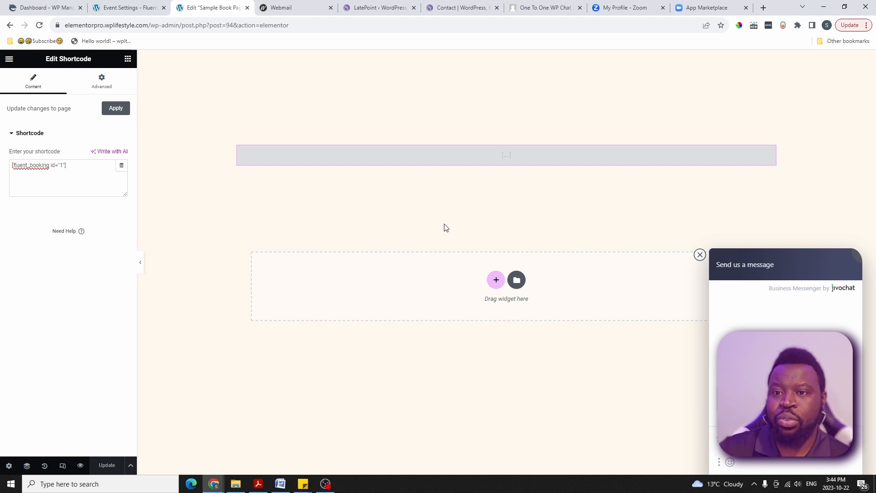
Return to the event's sharing options and look at the Add to Block method
{"action": "left_click", "coordinate": [126, 8]}
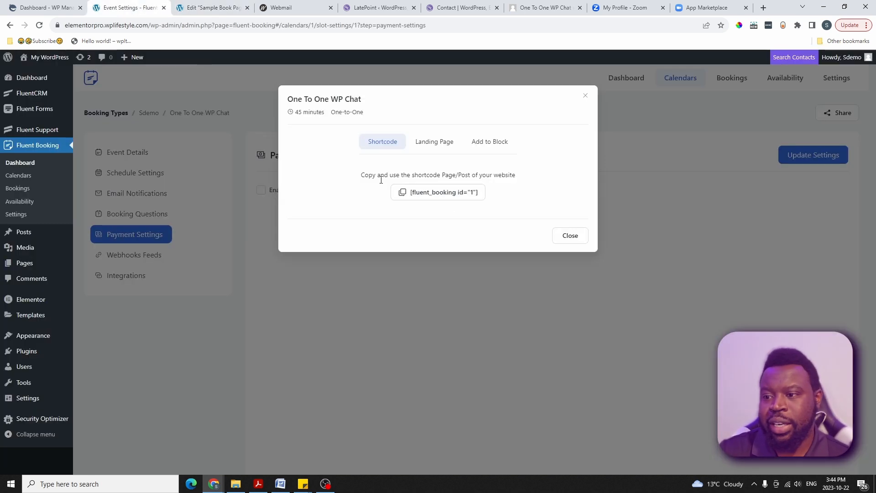
{"action": "left_click", "coordinate": [492, 145]}
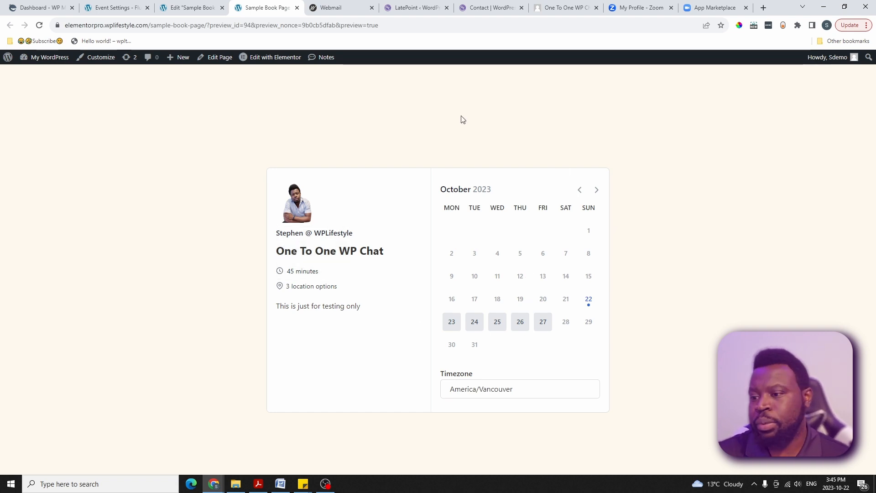
On the Sample Book Page preview, choose October 25 at 3:00 PM, set the location to Zoom Meeting, and submit the booking
{"action": "left_click", "coordinate": [497, 322]}
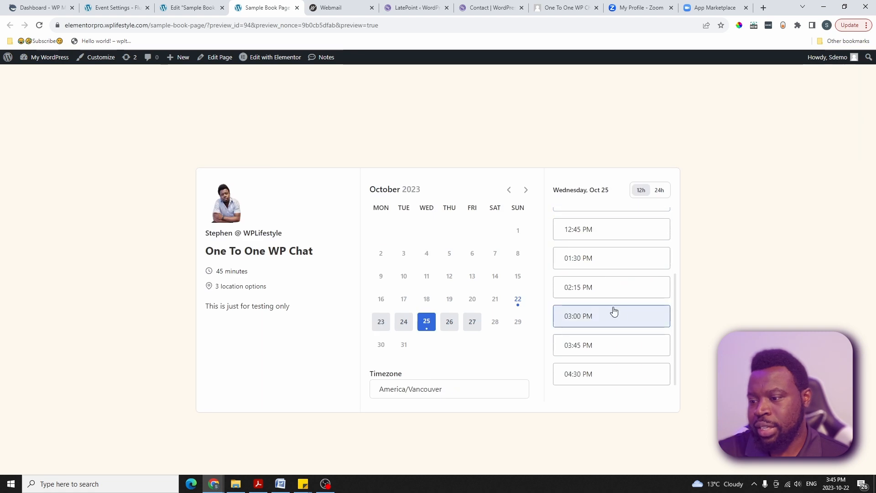
{"action": "left_click", "coordinate": [614, 311]}
{"action": "left_click", "coordinate": [647, 319]}
{"action": "scroll", "coordinate": [441, 289], "scroll_direction": "down", "scroll_amount": 3}
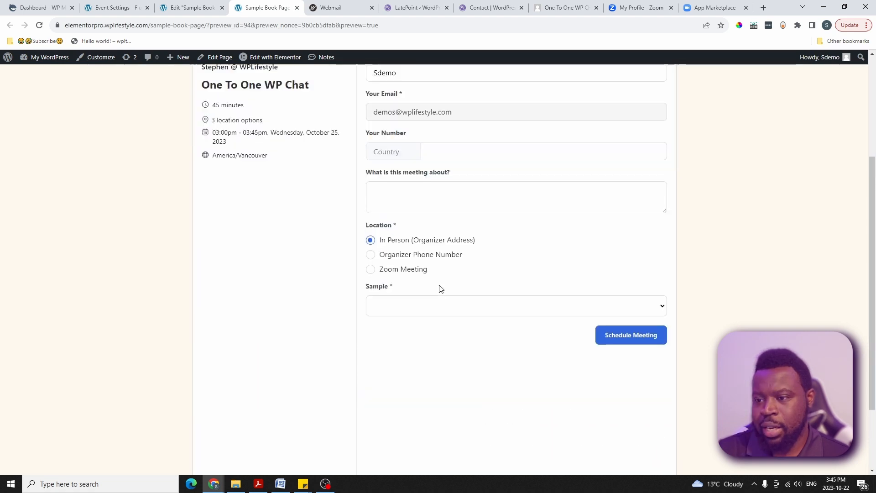
{"action": "scroll", "coordinate": [441, 288], "scroll_direction": "up", "scroll_amount": 2}
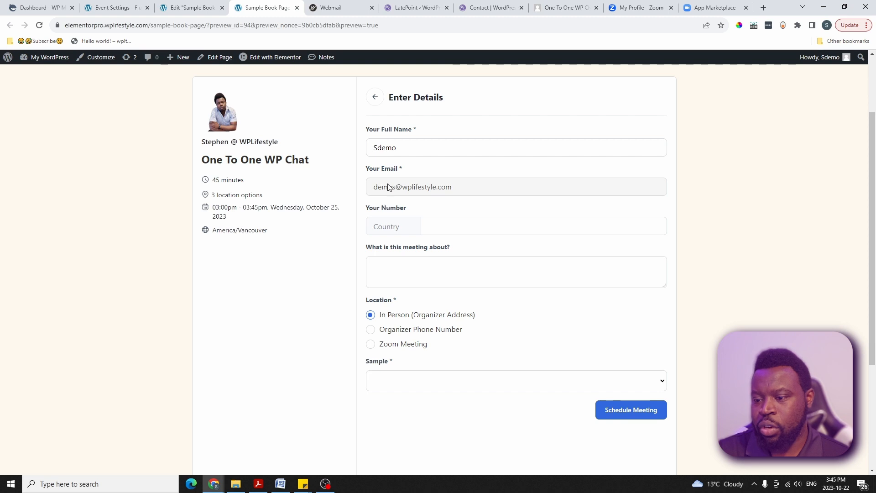
{"action": "left_click", "coordinate": [409, 347]}
{"action": "left_click", "coordinate": [633, 410]}
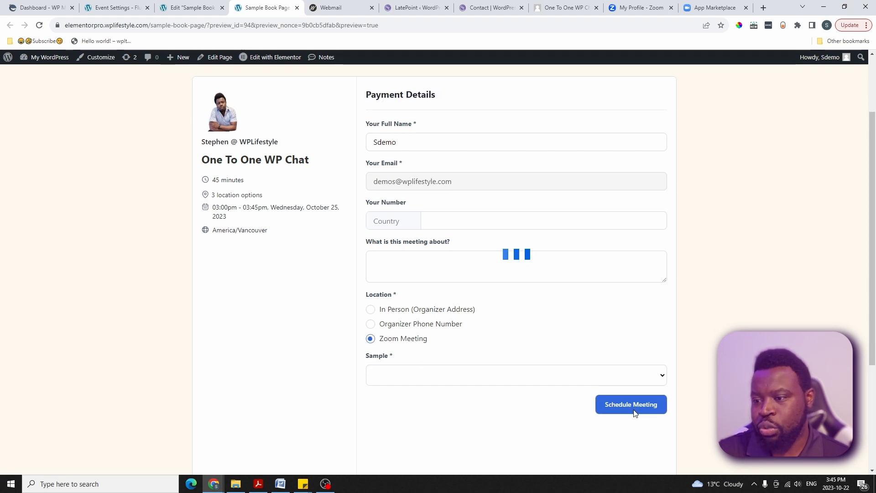
Review the scheduled meeting's confirmation details on the Sample Book Page and open its Zoom online joining link
{"action": "scroll", "coordinate": [442, 268], "scroll_direction": "down", "scroll_amount": 3}
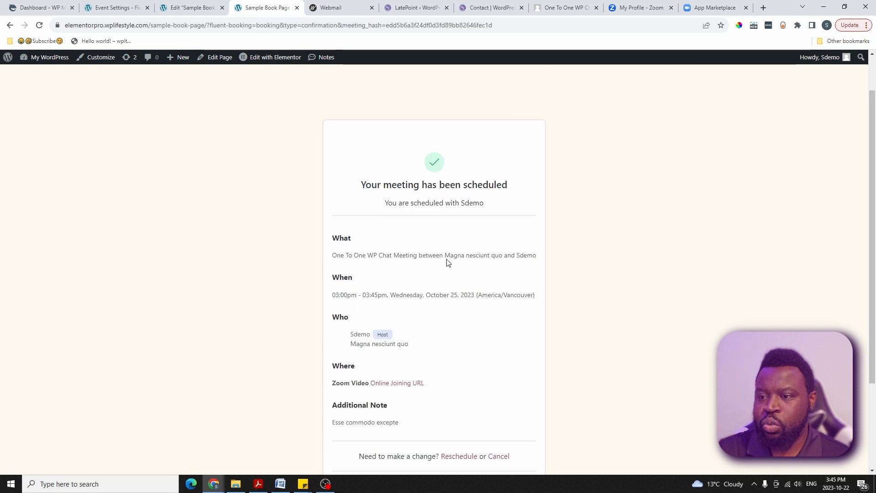
{"action": "scroll", "coordinate": [450, 319], "scroll_direction": "up", "scroll_amount": 3}
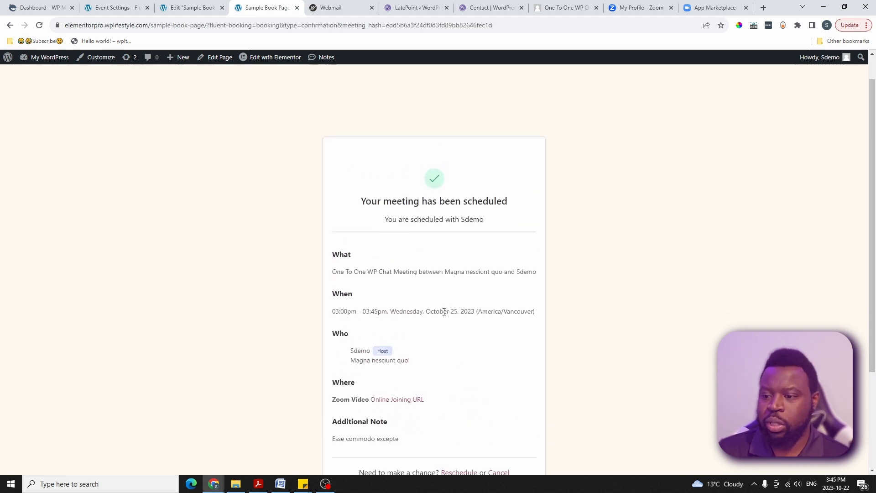
{"action": "scroll", "coordinate": [446, 309], "scroll_direction": "down", "scroll_amount": 1}
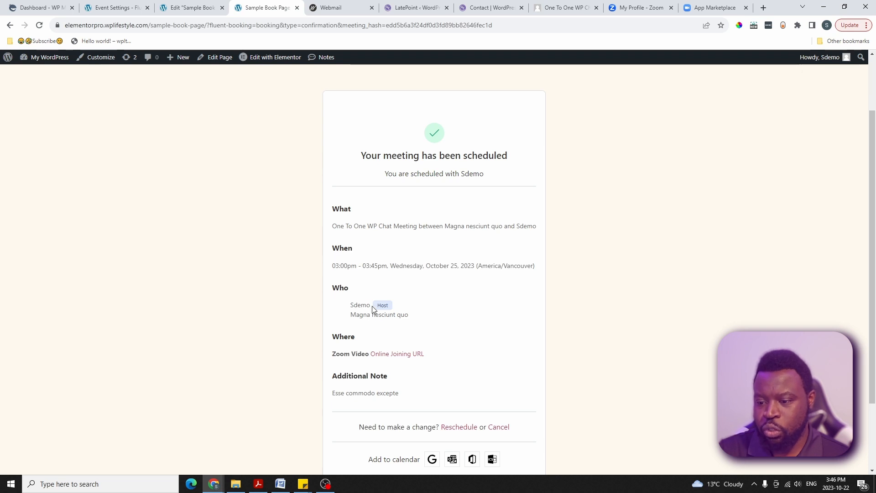
{"action": "scroll", "coordinate": [375, 301], "scroll_direction": "down", "scroll_amount": 2}
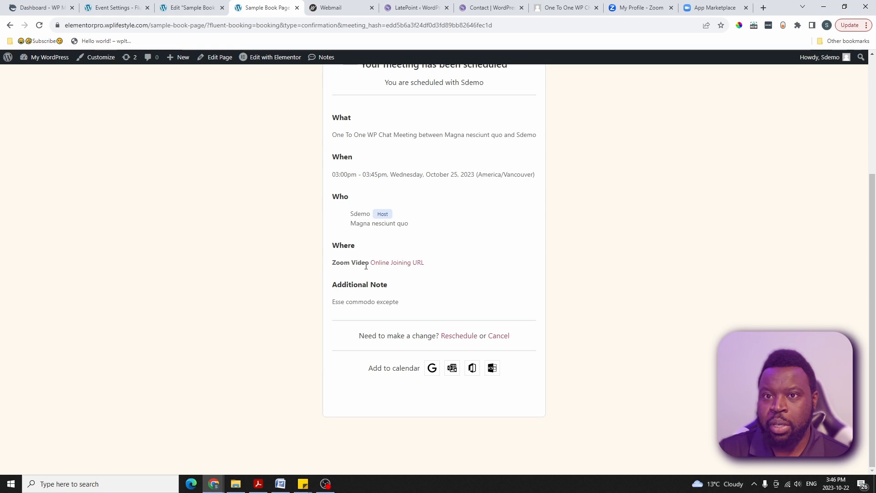
{"action": "left_click", "coordinate": [416, 264]}
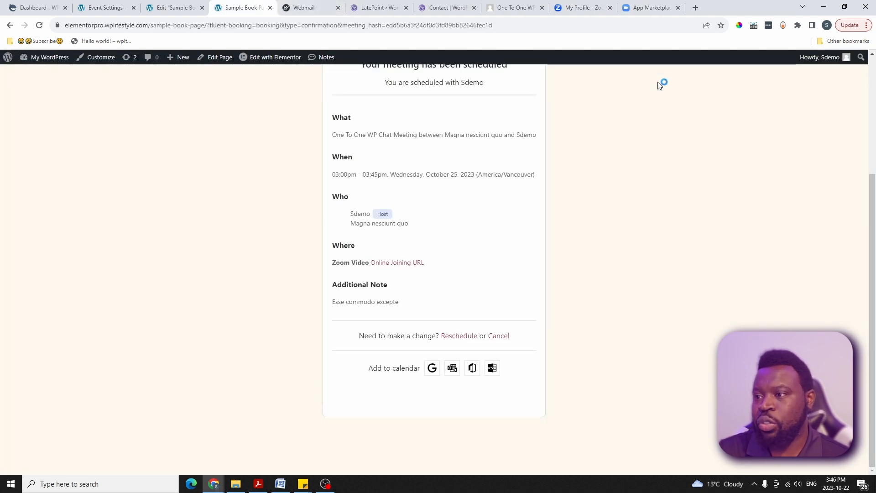
{"action": "left_click", "coordinate": [639, 8]}
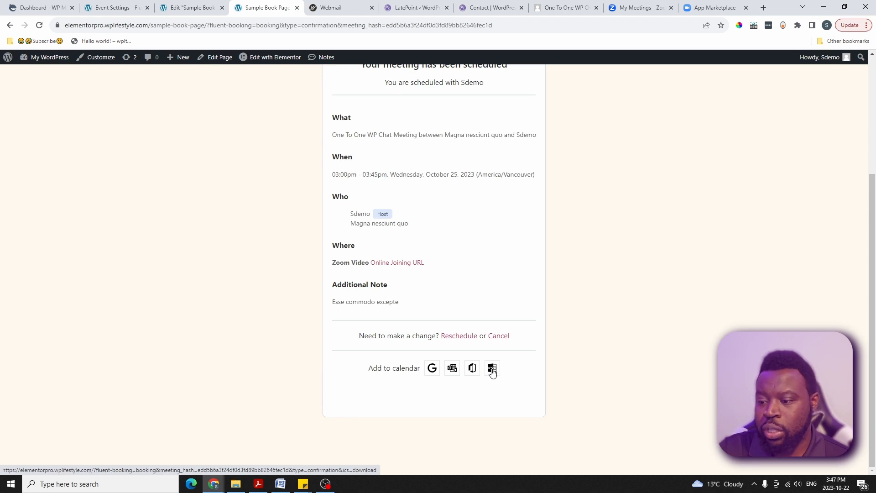
{"action": "scroll", "coordinate": [465, 303], "scroll_direction": "up", "scroll_amount": 4}
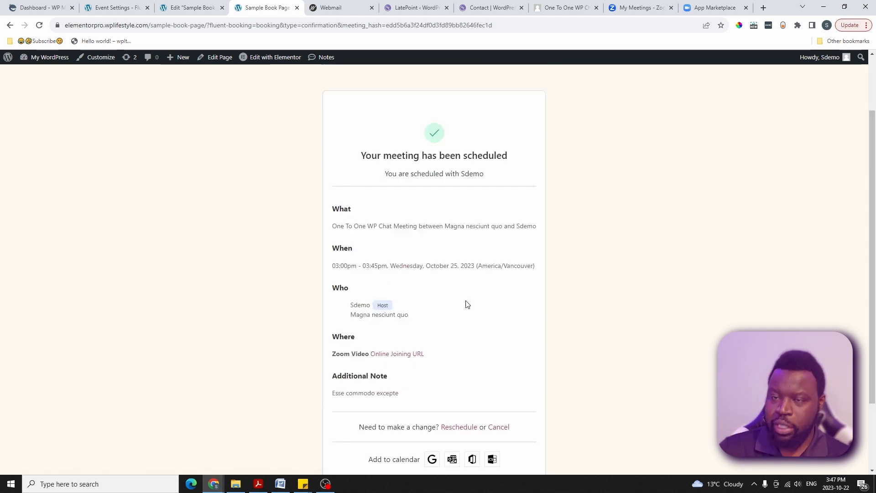
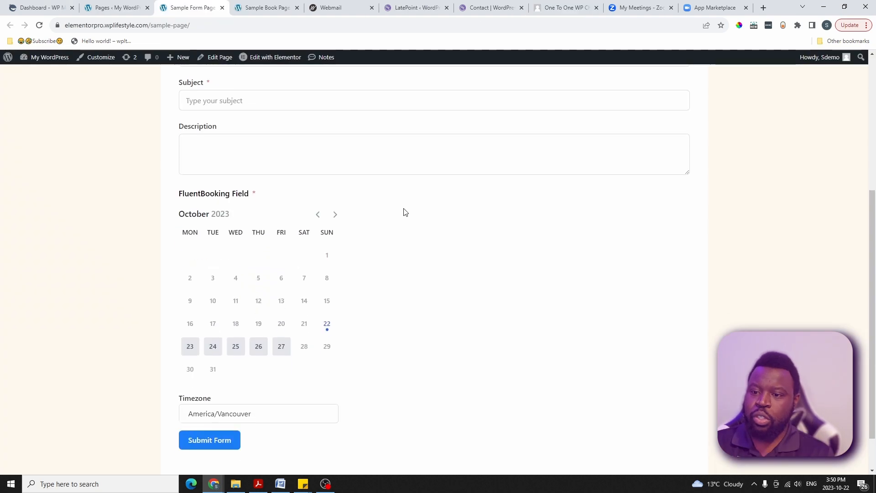
Look over the fields of the Sample Form Page and select October 26 in its FluentBooking calendar
{"action": "scroll", "coordinate": [400, 217], "scroll_direction": "up", "scroll_amount": 5}
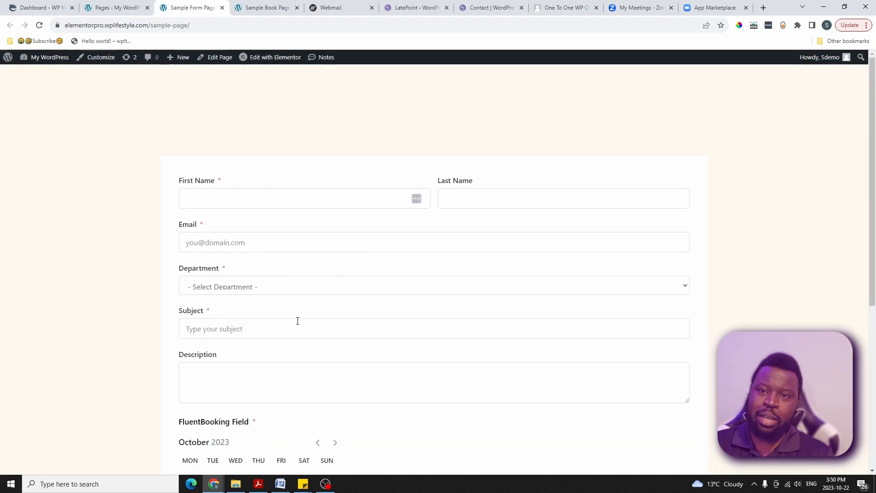
{"action": "scroll", "coordinate": [416, 351], "scroll_direction": "down", "scroll_amount": 1}
{"action": "scroll", "coordinate": [417, 351], "scroll_direction": "down", "scroll_amount": 2}
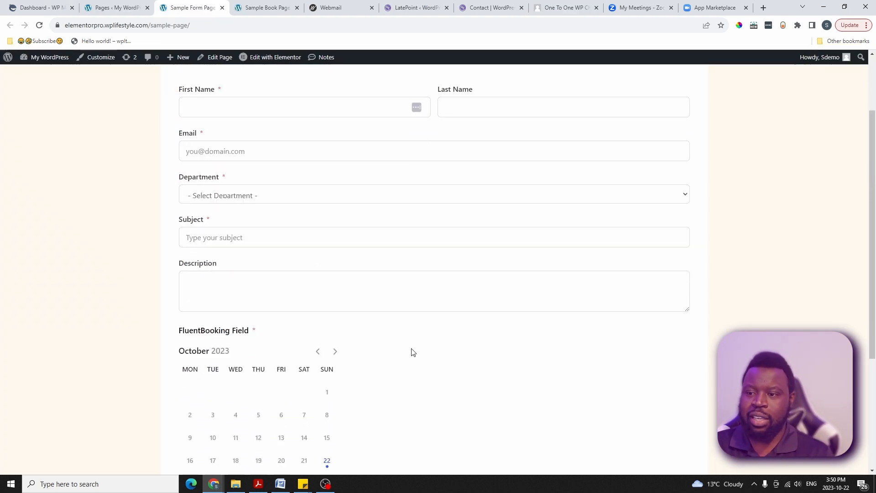
{"action": "scroll", "coordinate": [281, 224], "scroll_direction": "down", "scroll_amount": 4}
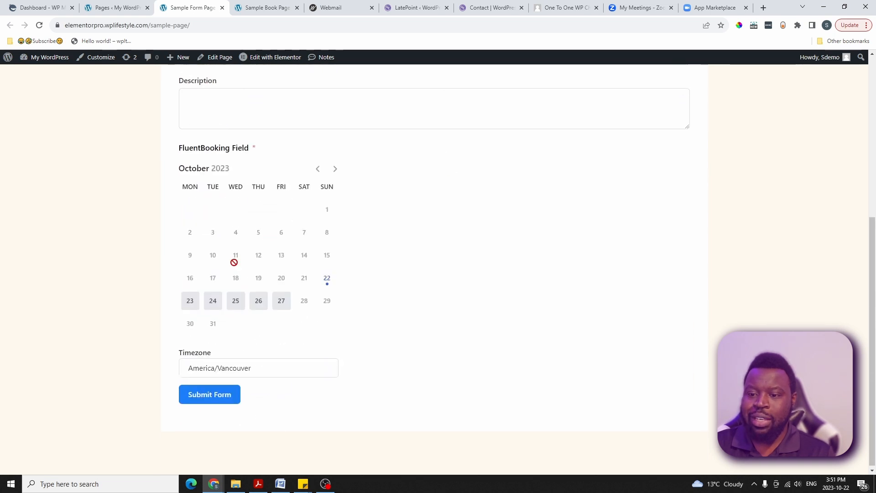
{"action": "left_click", "coordinate": [267, 302]}
Open the Booking Form Sample form for editing in Fluent Forms from the WordPress admin
{"action": "left_click", "coordinate": [125, 8]}
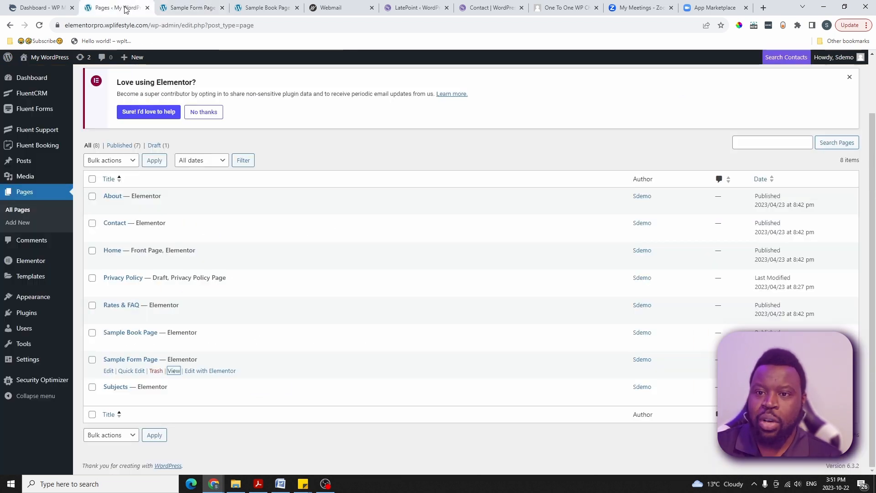
{"action": "mouse_move", "coordinate": [35, 111]}
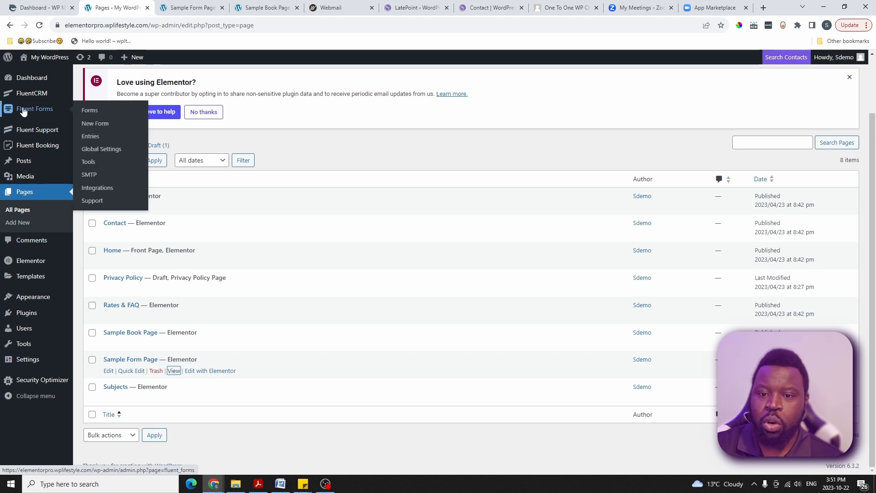
{"action": "left_click", "coordinate": [89, 112]}
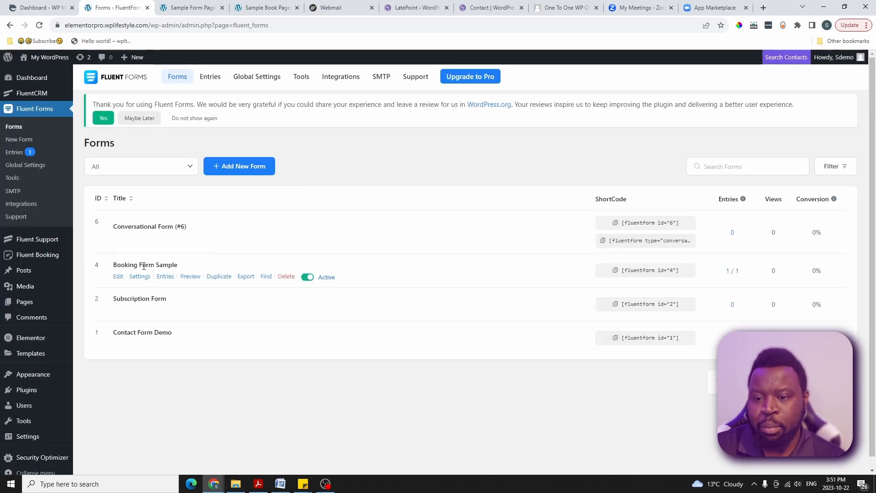
{"action": "left_click", "coordinate": [119, 277]}
{"action": "scroll", "coordinate": [343, 280], "scroll_direction": "down", "scroll_amount": 1}
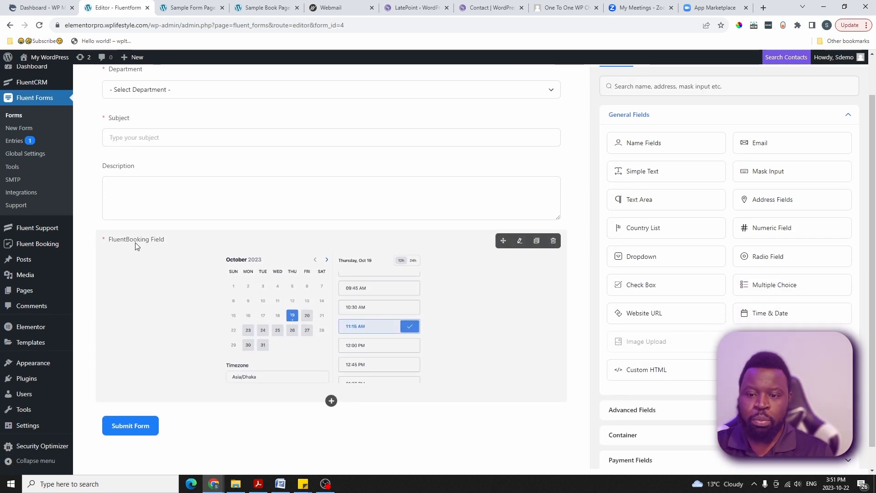
Open the form's FluentBooking Field settings, look at the calendars it can use, and return to the forms list
{"action": "left_click", "coordinate": [519, 241]}
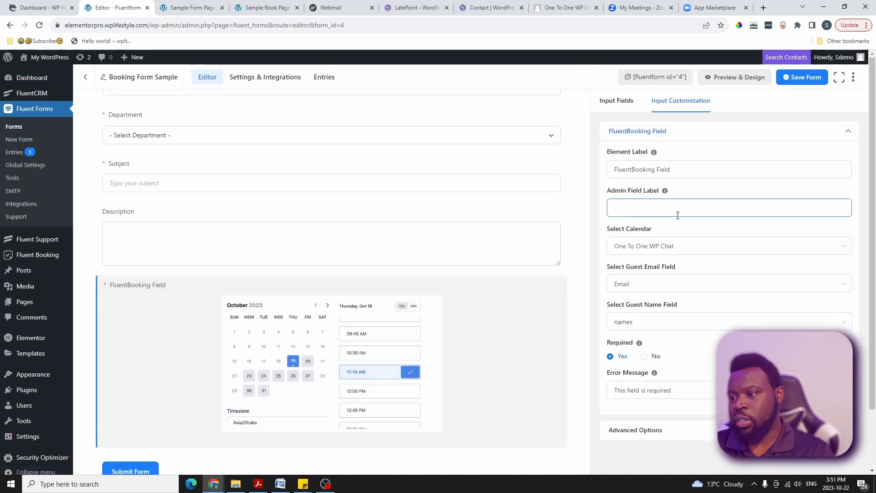
{"action": "scroll", "coordinate": [685, 322], "scroll_direction": "down", "scroll_amount": 1}
{"action": "scroll", "coordinate": [686, 324], "scroll_direction": "down", "scroll_amount": 1}
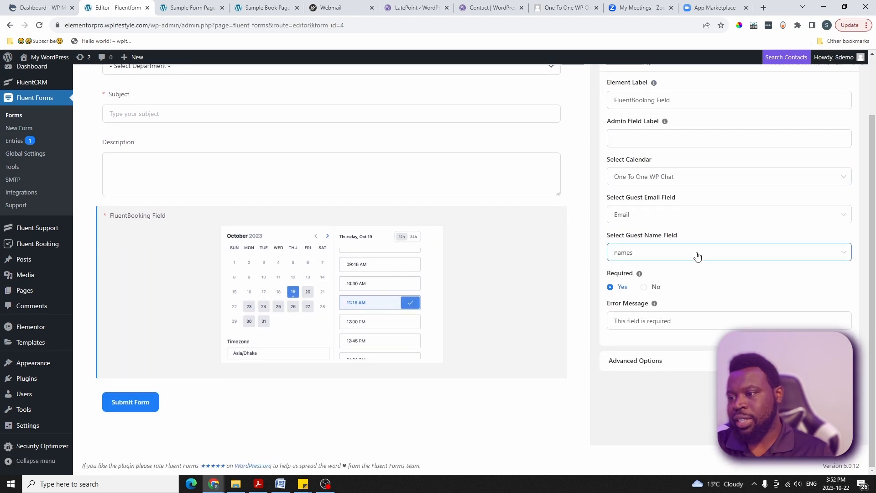
{"action": "left_click", "coordinate": [659, 186]}
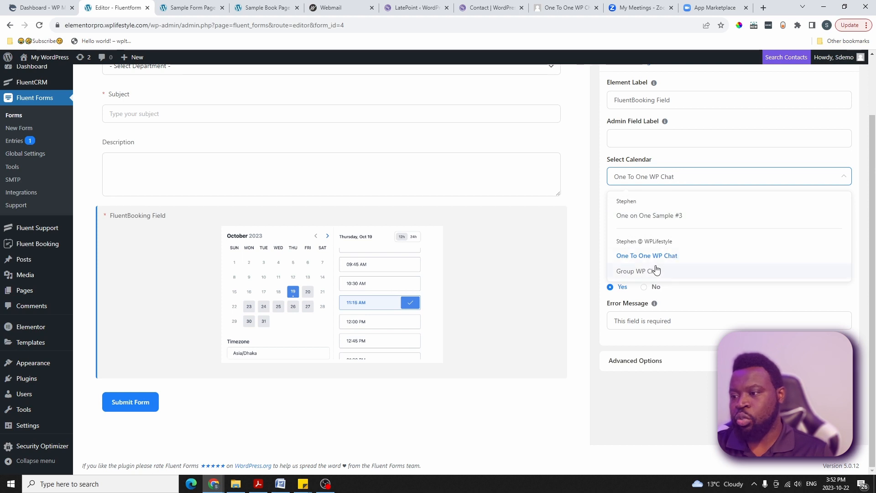
{"action": "scroll", "coordinate": [654, 221], "scroll_direction": "up", "scroll_amount": 1}
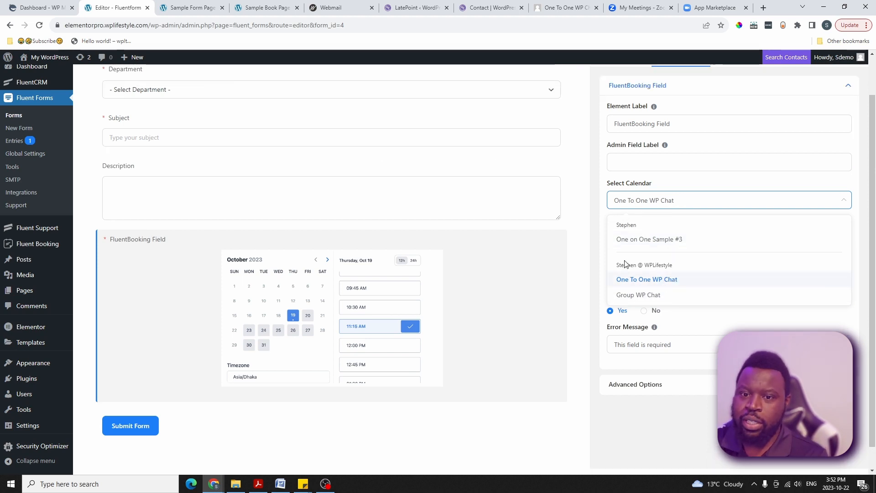
{"action": "left_click", "coordinate": [30, 100]}
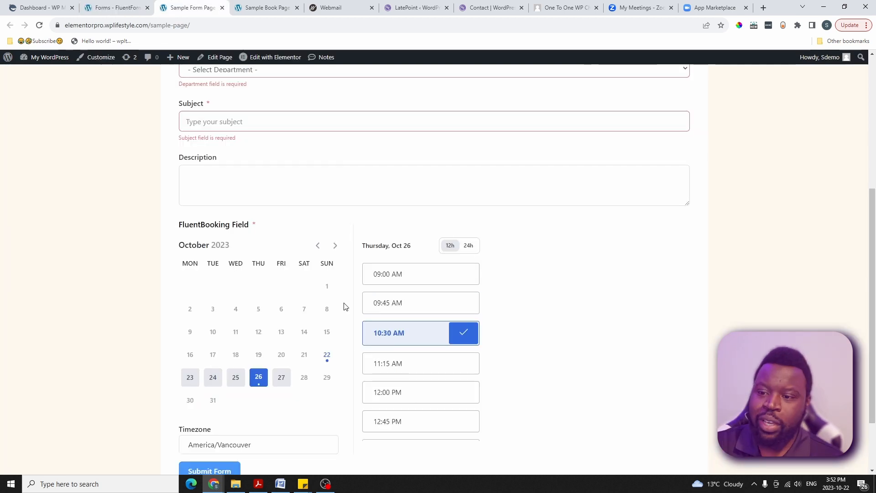
Examine the Sample Form Page's required fields together with the October 26 time slots of its booking field
{"action": "scroll", "coordinate": [422, 270], "scroll_direction": "up", "scroll_amount": 4}
{"action": "scroll", "coordinate": [424, 252], "scroll_direction": "down", "scroll_amount": 5}
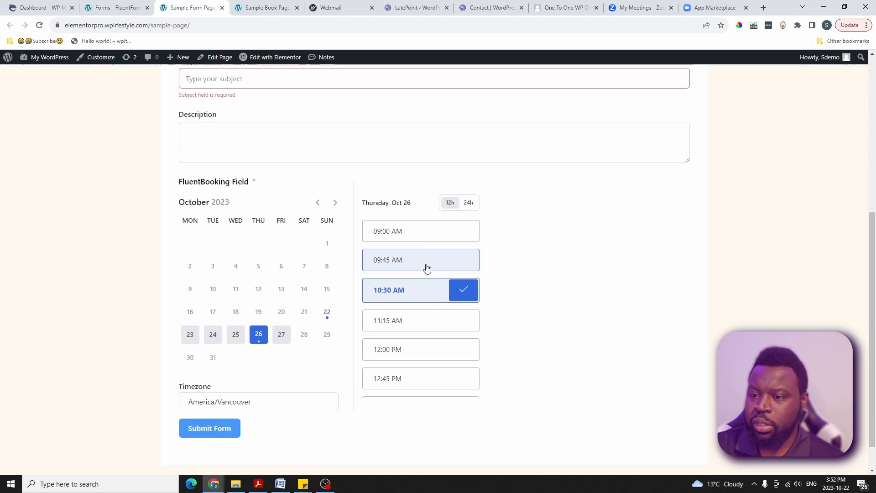
{"action": "scroll", "coordinate": [346, 177], "scroll_direction": "up", "scroll_amount": 6}
{"action": "scroll", "coordinate": [346, 191], "scroll_direction": "down", "scroll_amount": 6}
{"action": "scroll", "coordinate": [374, 232], "scroll_direction": "up", "scroll_amount": 5}
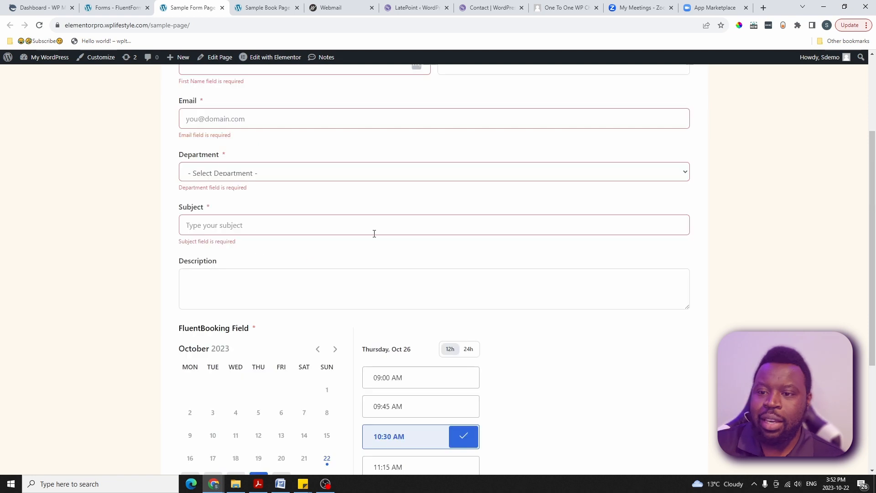
{"action": "scroll", "coordinate": [348, 276], "scroll_direction": "up", "scroll_amount": 1}
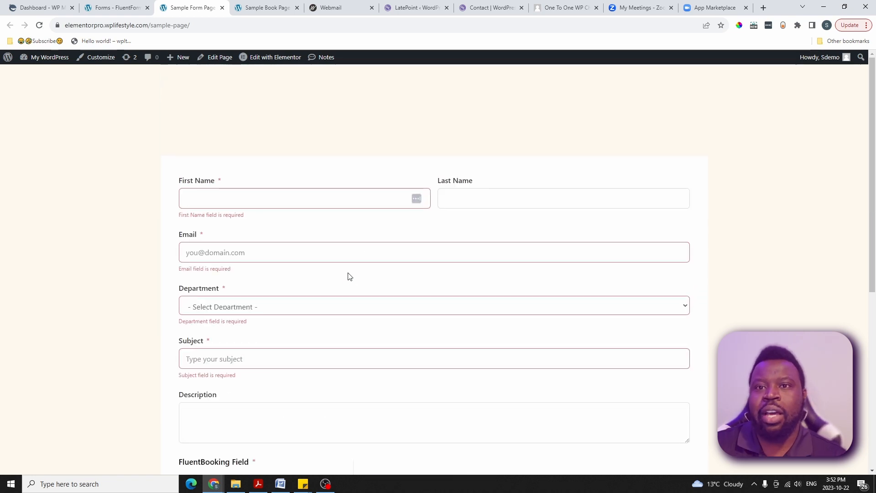
On the One To One WP Chat landing page, choose October 26 at 3:45 PM and look through the booking details form
{"action": "left_click", "coordinate": [265, 8]}
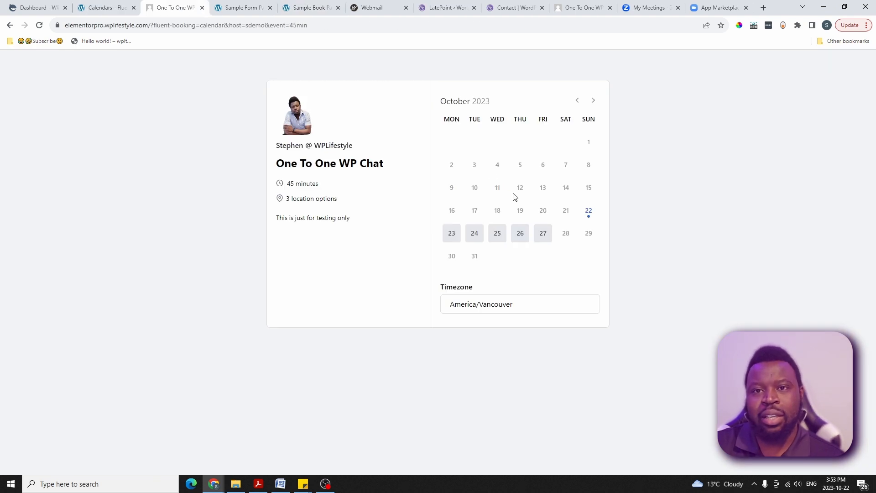
{"action": "left_click", "coordinate": [519, 234]}
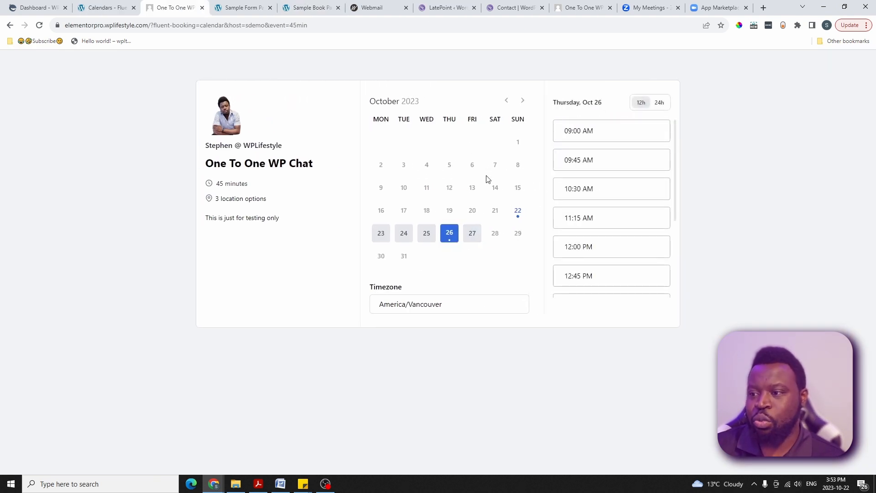
{"action": "left_click", "coordinate": [606, 133]}
{"action": "scroll", "coordinate": [624, 183], "scroll_direction": "down", "scroll_amount": 3}
{"action": "left_click", "coordinate": [612, 258]}
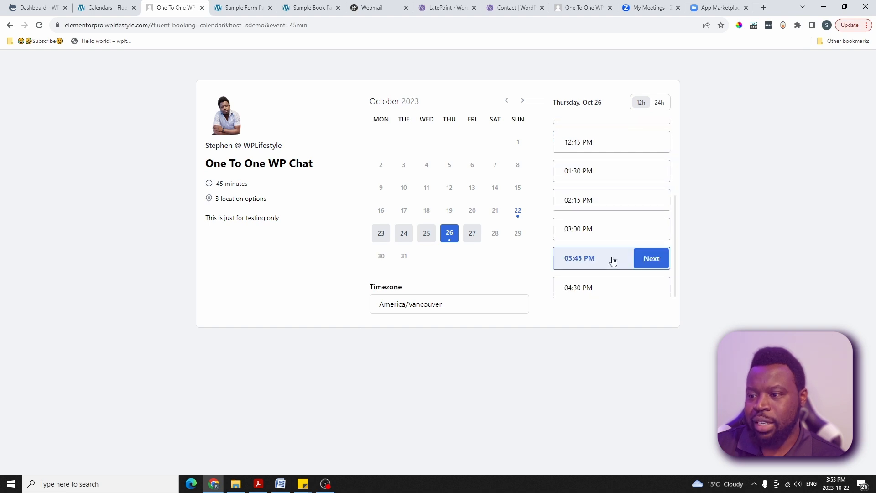
{"action": "left_click", "coordinate": [650, 258]}
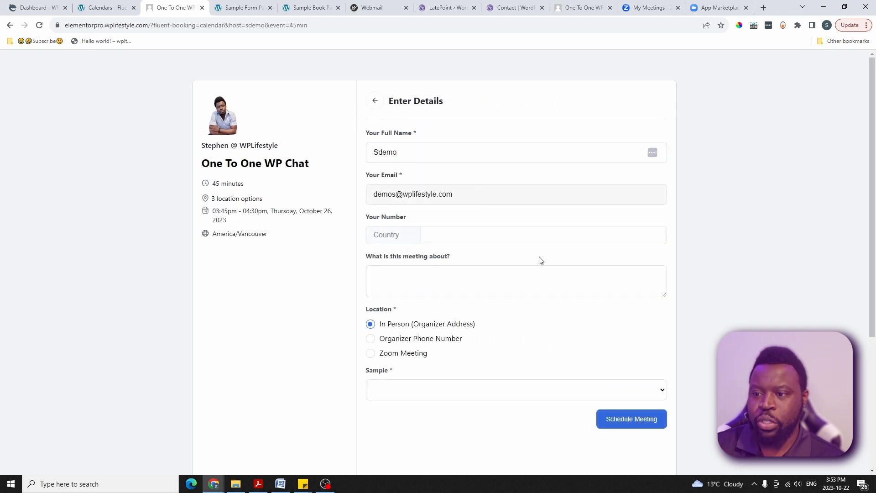
{"action": "scroll", "coordinate": [538, 274], "scroll_direction": "down", "scroll_amount": 5}
{"action": "scroll", "coordinate": [569, 315], "scroll_direction": "up", "scroll_amount": 5}
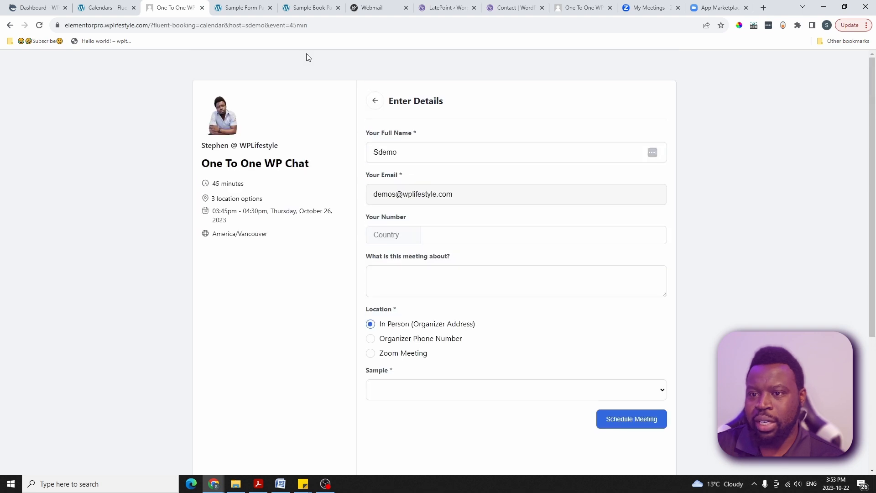
Return to the Sample Form Page, compare its form fields and booking calendar, and close the page
{"action": "left_click", "coordinate": [243, 8]}
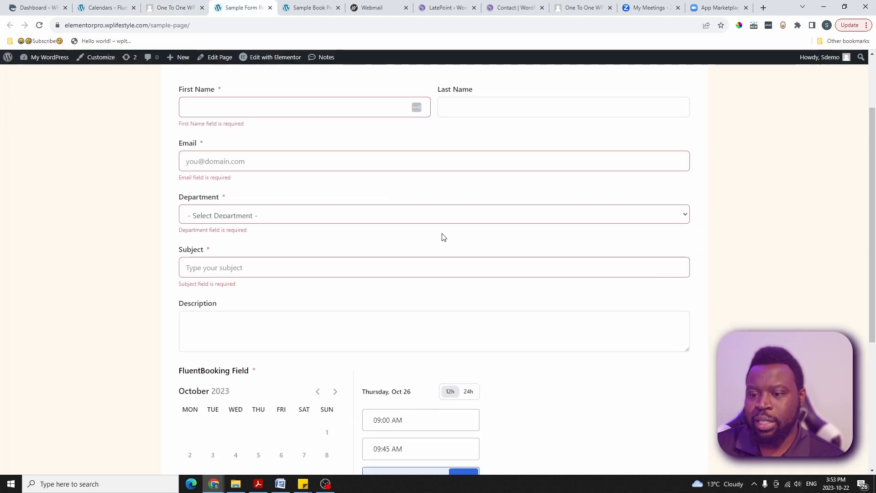
{"action": "scroll", "coordinate": [442, 236], "scroll_direction": "down", "scroll_amount": 4}
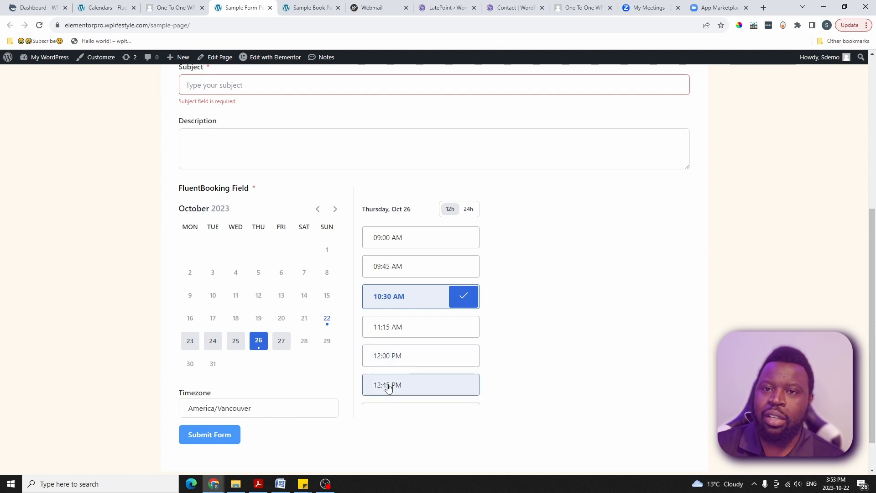
{"action": "scroll", "coordinate": [370, 274], "scroll_direction": "up", "scroll_amount": 6}
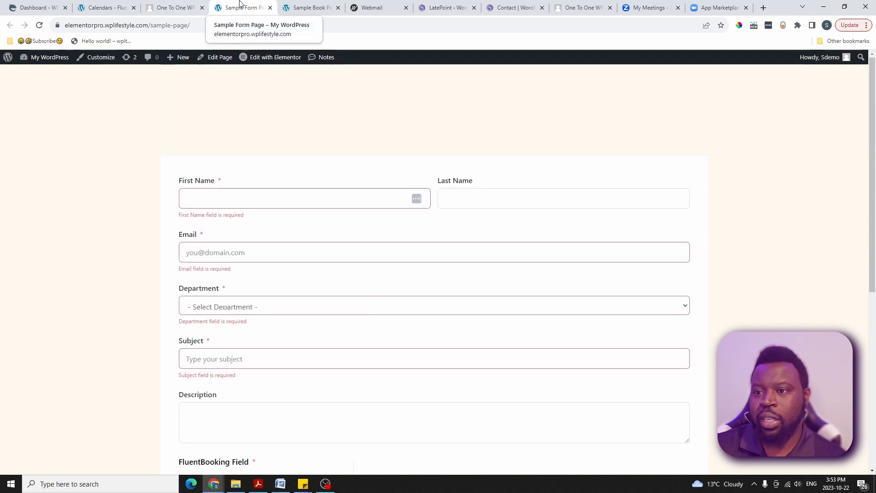
{"action": "left_click", "coordinate": [270, 8]}
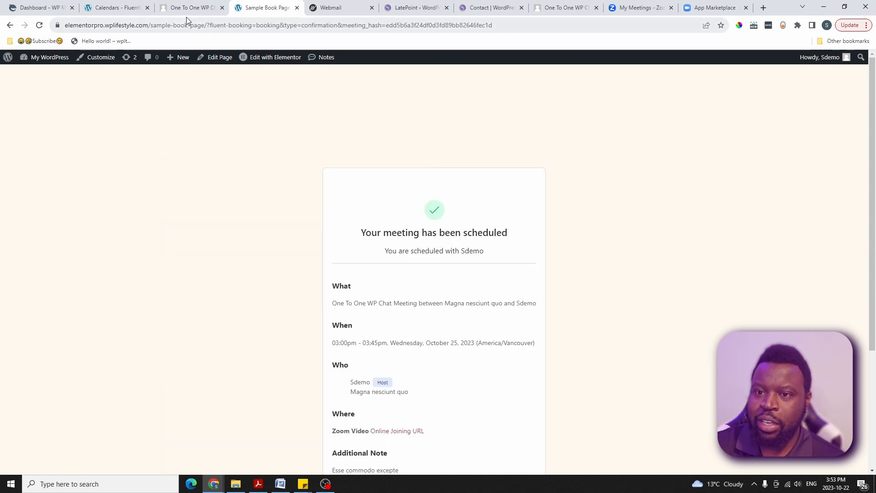
From the Fluent Booking calendars, open the public landing page of the host offering One To One WP Chat and Group WP Chat
{"action": "left_click", "coordinate": [106, 8]}
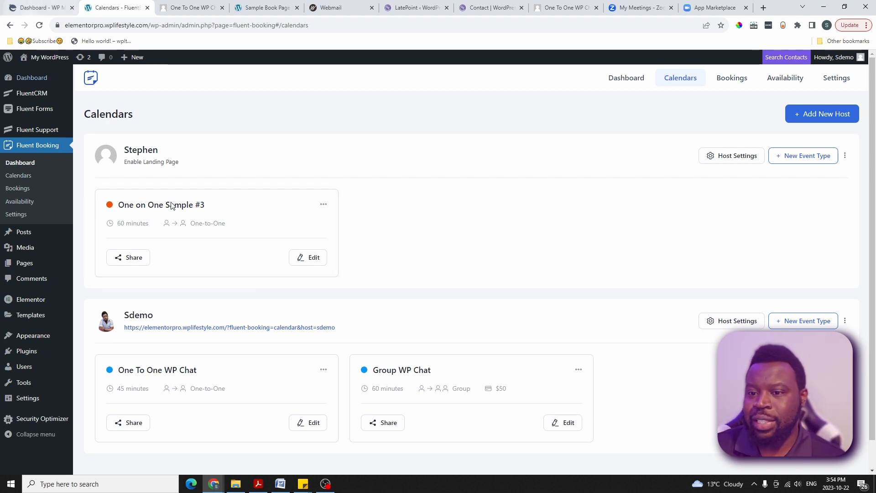
{"action": "scroll", "coordinate": [332, 187], "scroll_direction": "down", "scroll_amount": 1}
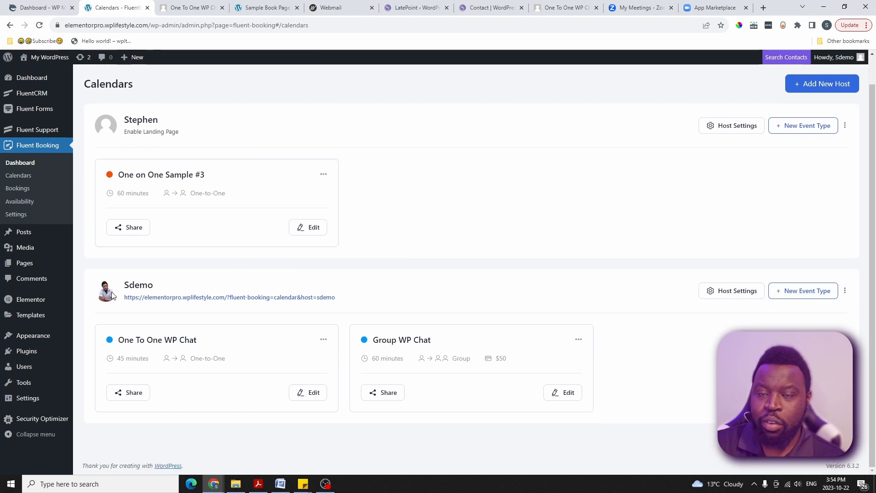
{"action": "left_click", "coordinate": [289, 298]}
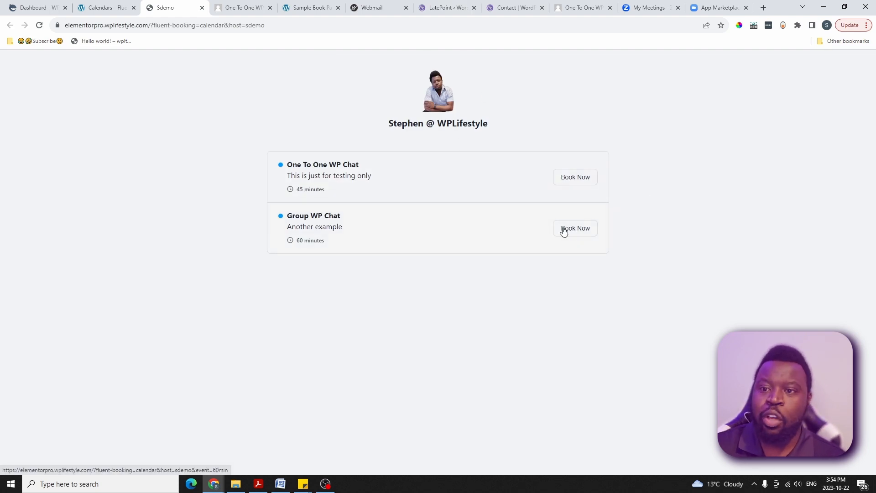
Enable landing page features for the host of One on One Sample #3, showing all active booking forms, and save the host settings
{"action": "left_click", "coordinate": [202, 8]}
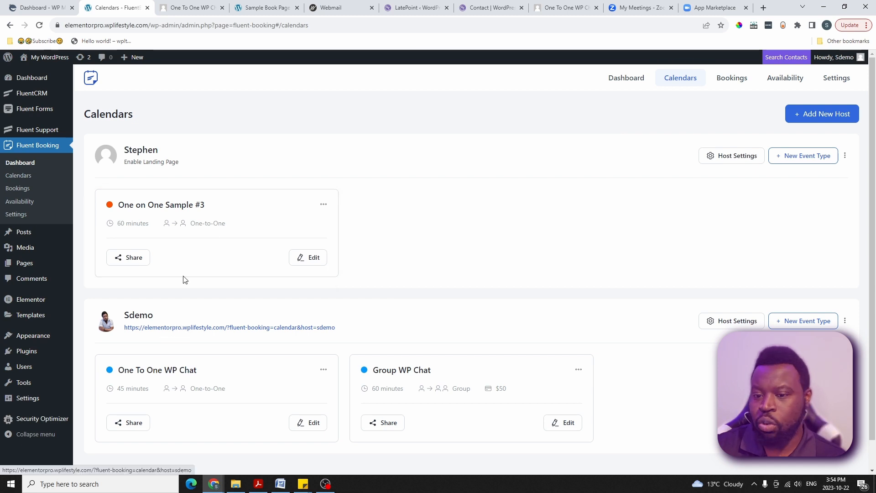
{"action": "left_click", "coordinate": [110, 108]}
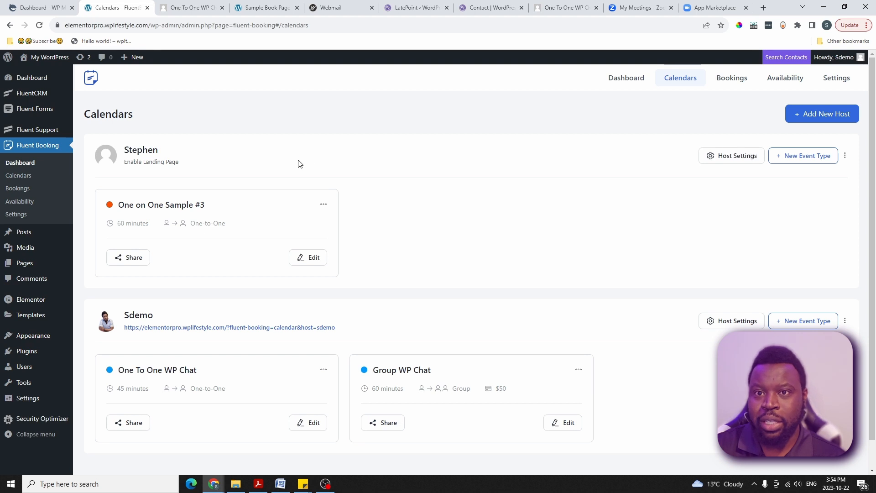
{"action": "left_click", "coordinate": [718, 157]}
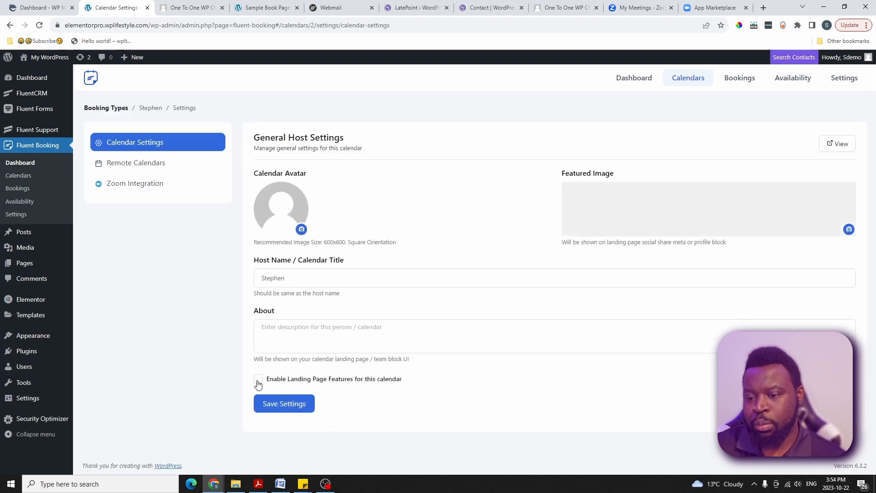
{"action": "left_click", "coordinate": [258, 383]}
{"action": "scroll", "coordinate": [293, 427], "scroll_direction": "down", "scroll_amount": 1}
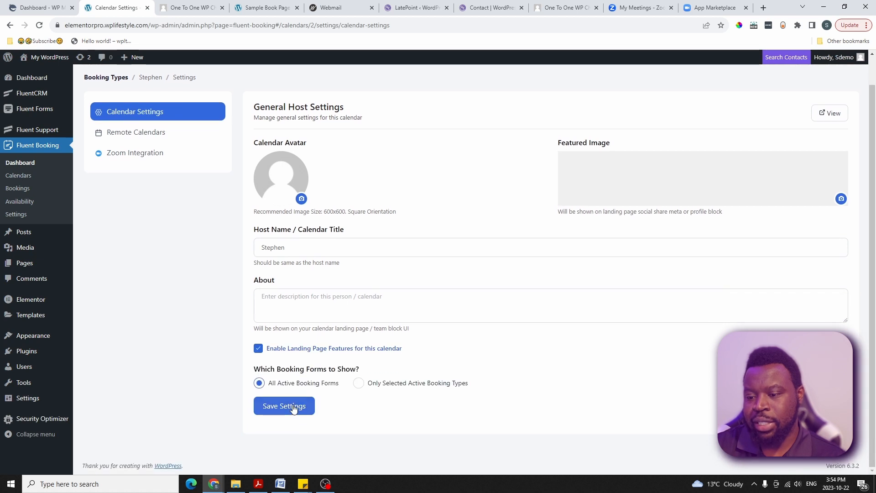
{"action": "left_click", "coordinate": [293, 407]}
{"action": "left_click", "coordinate": [359, 384]}
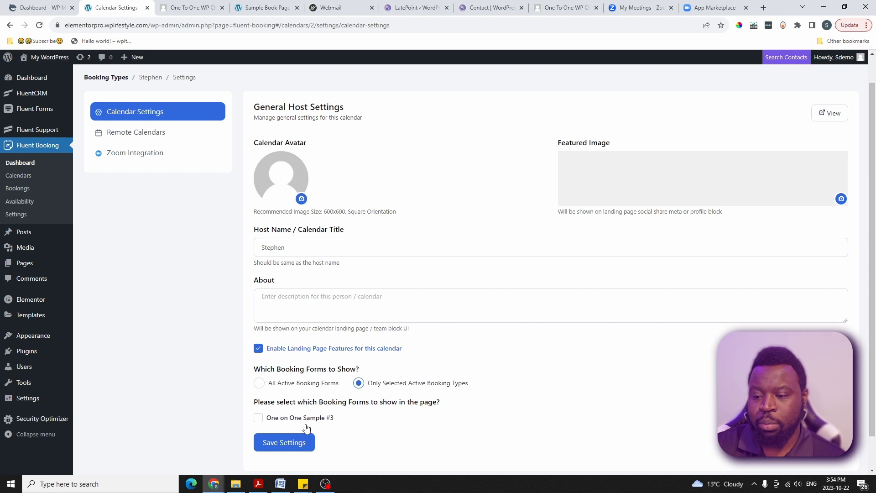
{"action": "left_click", "coordinate": [258, 383]}
{"action": "left_click", "coordinate": [289, 405]}
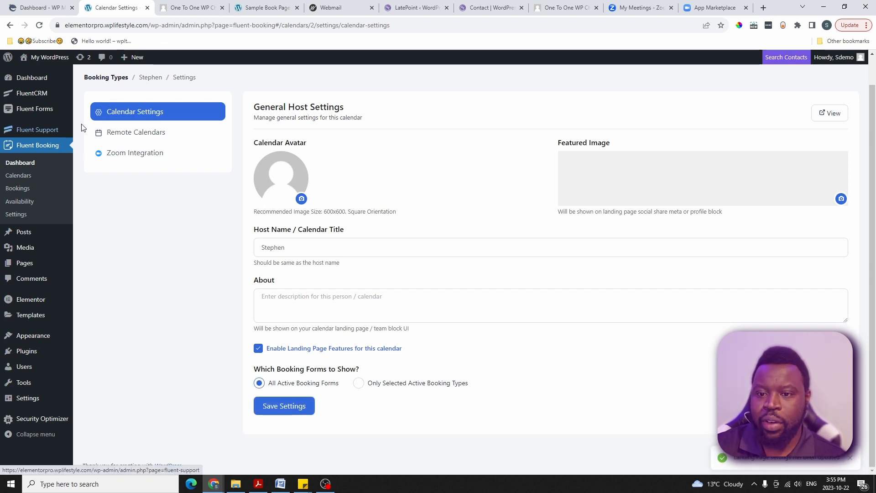
From the calendars, open the public landing page of the host offering One on One Sample #3, view it and close it
{"action": "left_click", "coordinate": [112, 80]}
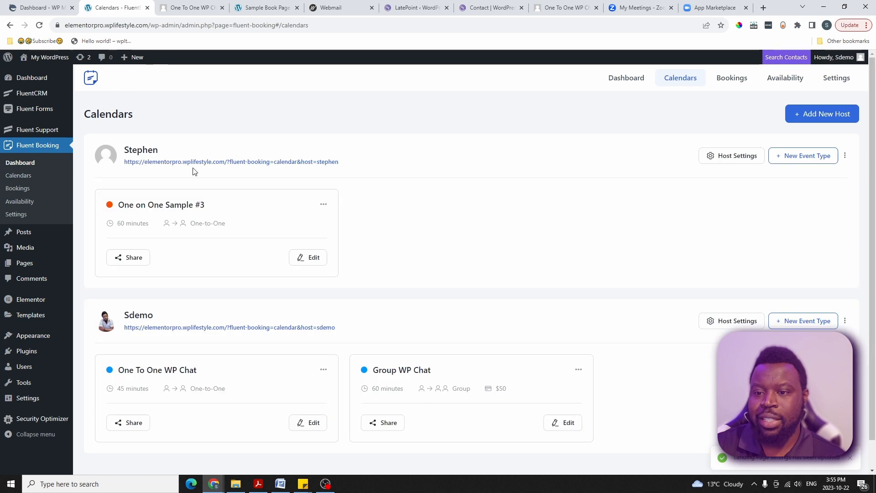
{"action": "left_click", "coordinate": [250, 162]}
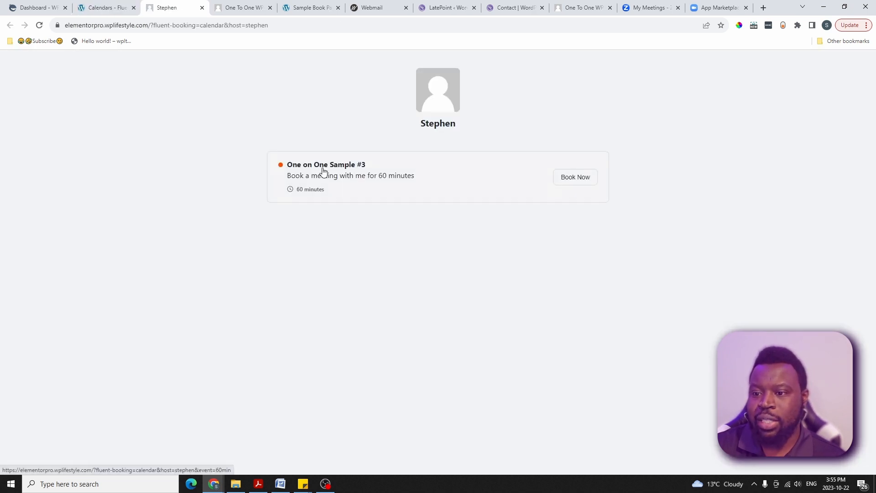
{"action": "key", "text": "ctrl+w"}
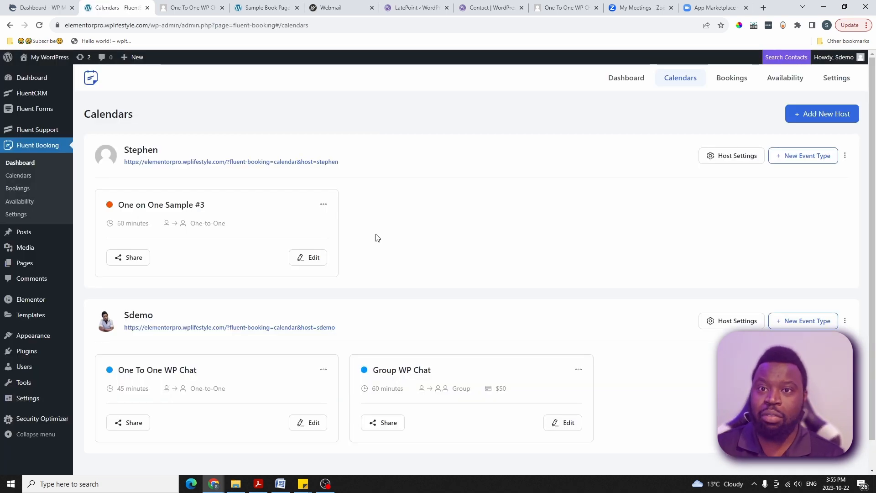
View the shortcode sharing option for the One To One WP Chat event and close the sharing options
{"action": "scroll", "coordinate": [197, 218], "scroll_direction": "down", "scroll_amount": 1}
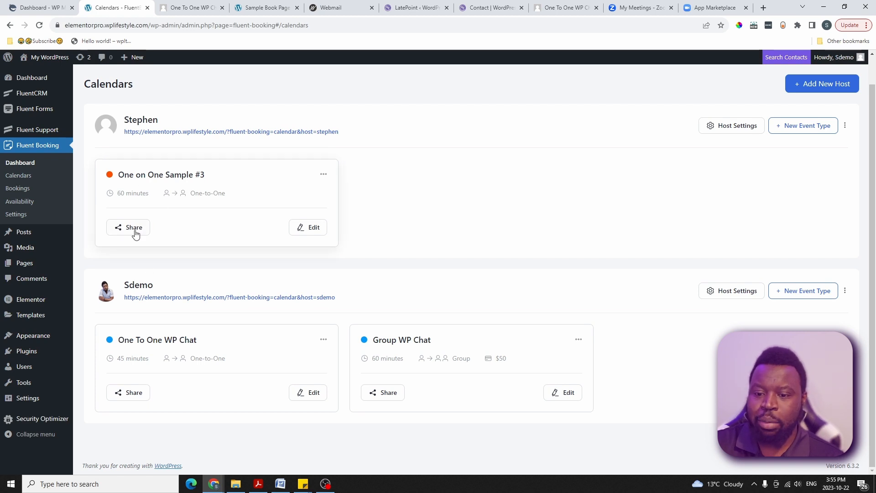
{"action": "left_click", "coordinate": [149, 395]}
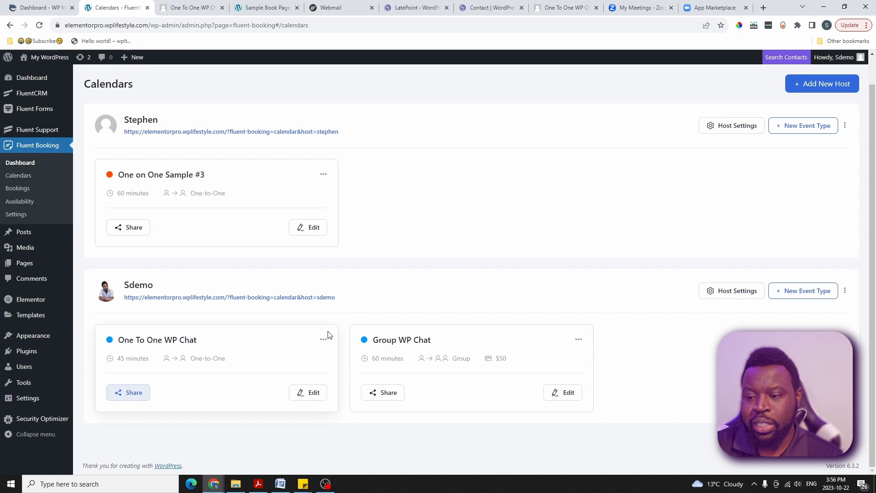
{"action": "left_click", "coordinate": [131, 392]}
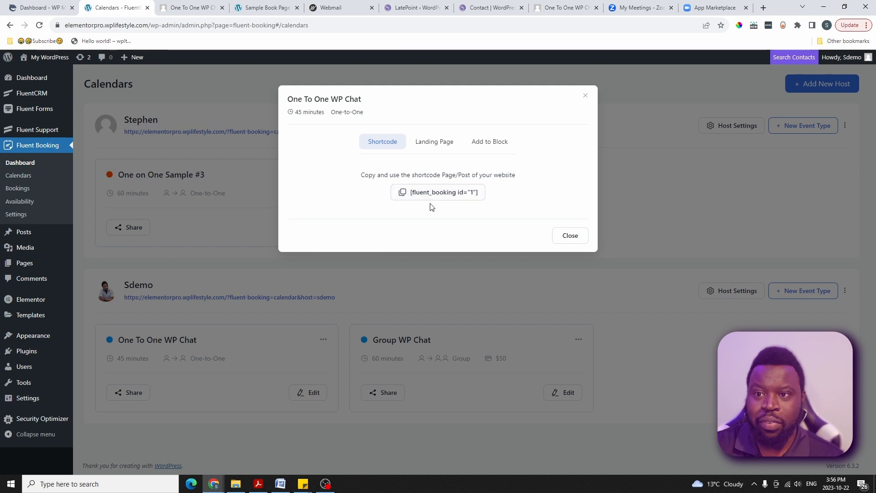
{"action": "left_click", "coordinate": [585, 95]}
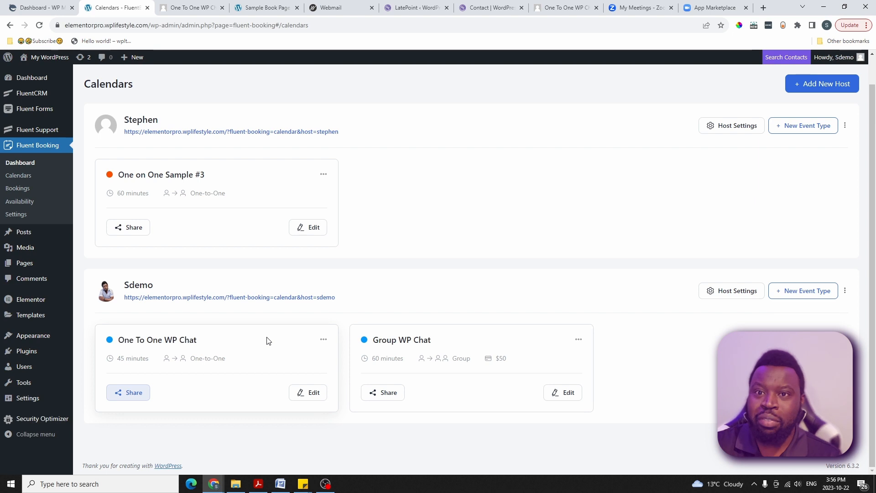
View the event details of One To One WP Chat and return to the calendars overview
{"action": "scroll", "coordinate": [374, 141], "scroll_direction": "up", "scroll_amount": 1}
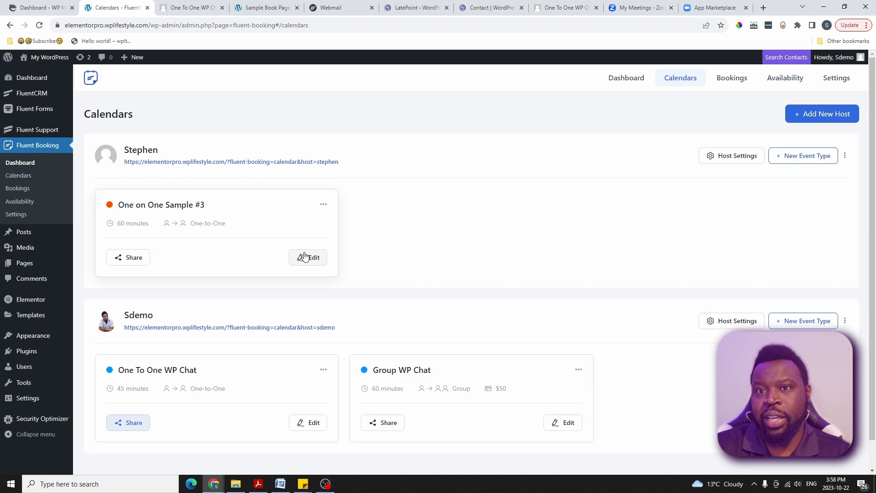
{"action": "scroll", "coordinate": [182, 270], "scroll_direction": "down", "scroll_amount": 1}
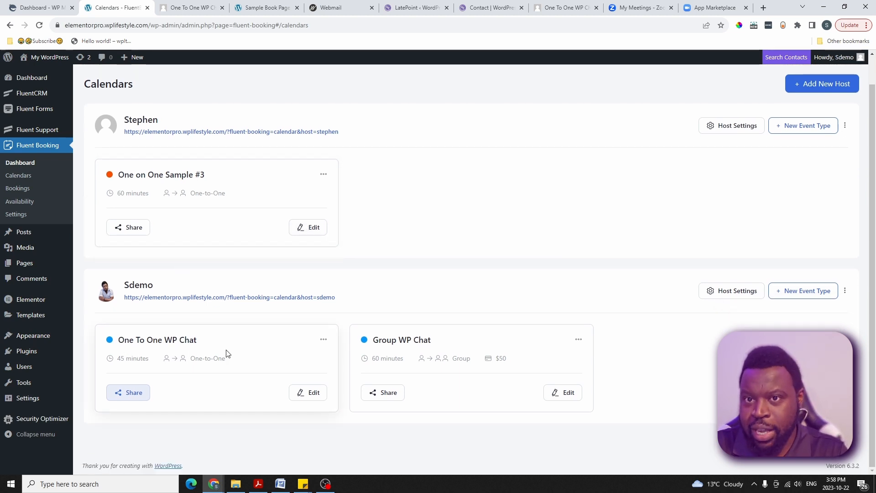
{"action": "left_click", "coordinate": [309, 393]}
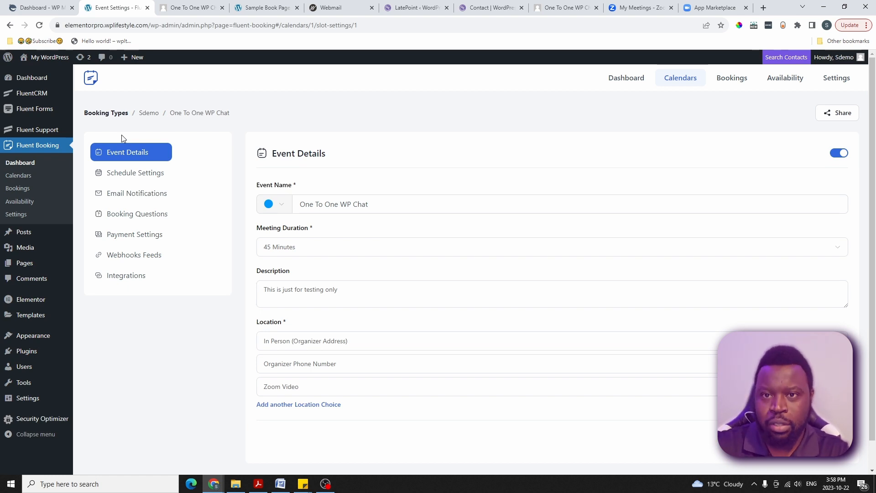
{"action": "left_click", "coordinate": [112, 114]}
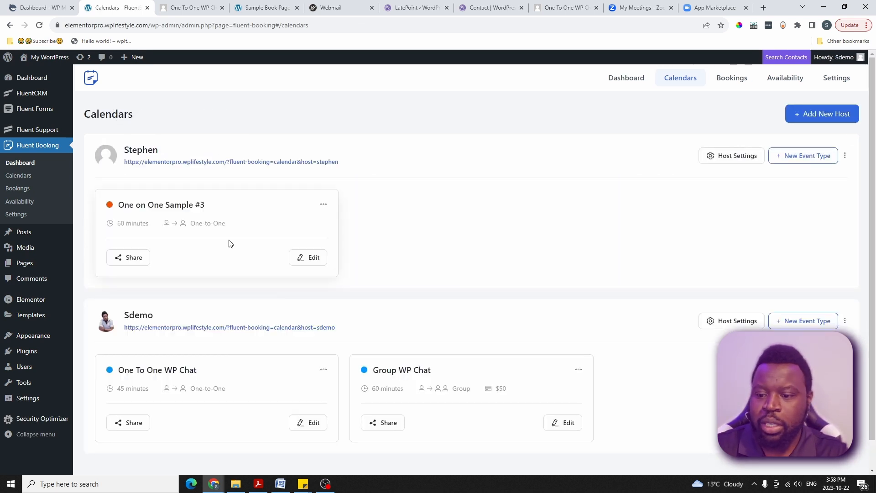
Reopen the host landing page listing One To One WP Chat and Group WP Chat to review its event types
{"action": "scroll", "coordinate": [197, 311], "scroll_direction": "down", "scroll_amount": 1}
{"action": "left_click", "coordinate": [240, 302]}
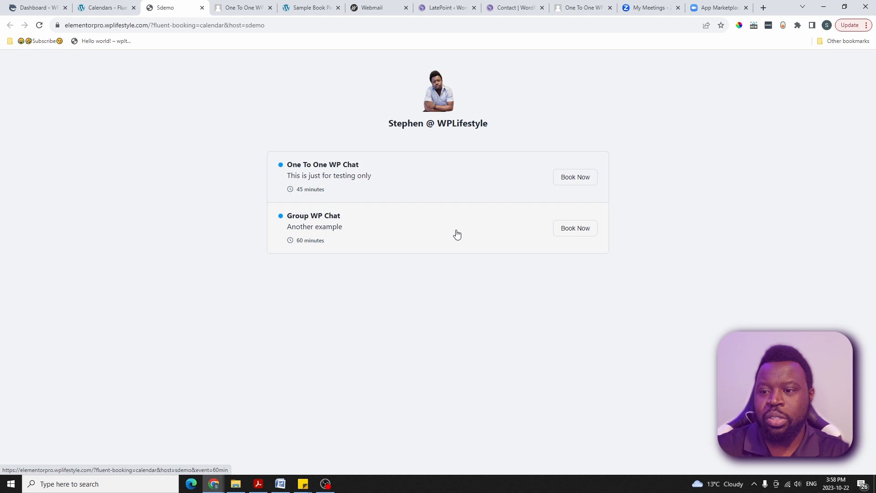
{"action": "left_click", "coordinate": [353, 181]}
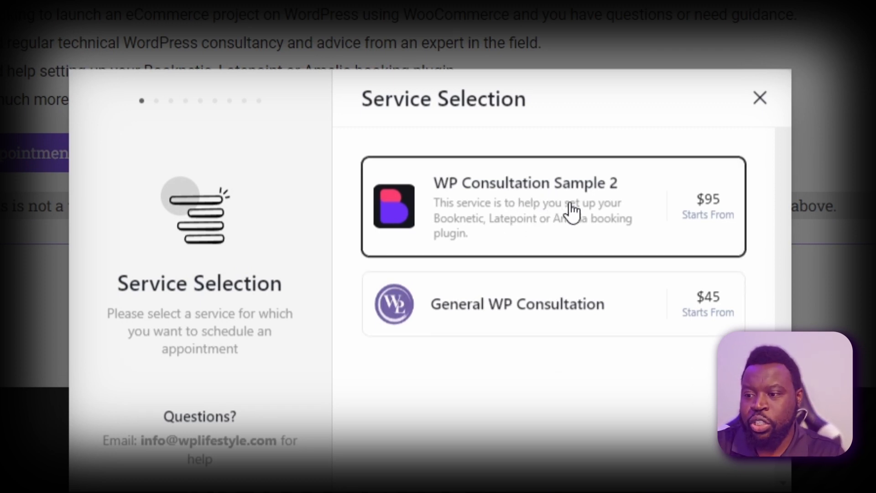
In the WPLifestyle site's appointment booking form, compare the durations and prices of WP Consultation Sample 2 and General WP Consultation
{"action": "left_click", "coordinate": [607, 195]}
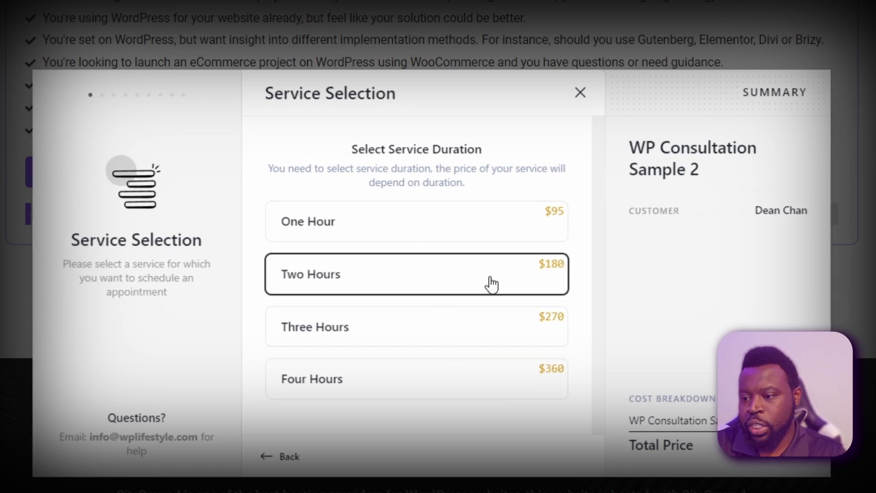
{"action": "left_click", "coordinate": [299, 464]}
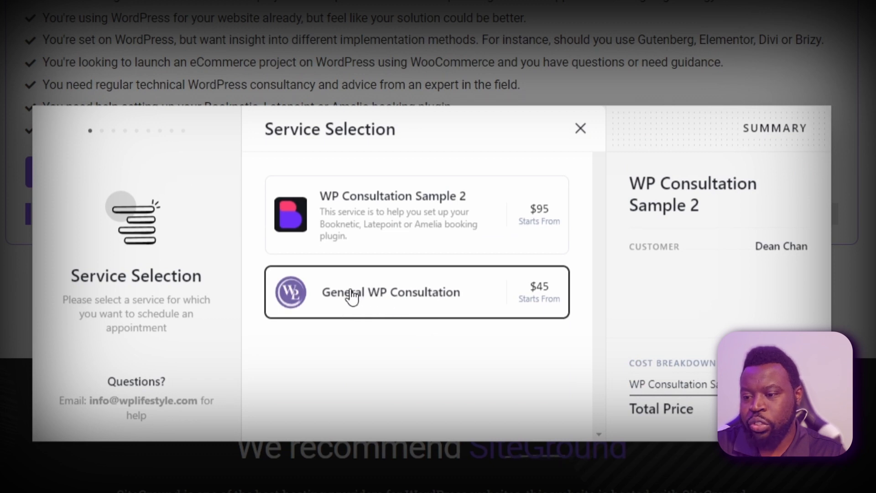
{"action": "left_click", "coordinate": [385, 295]}
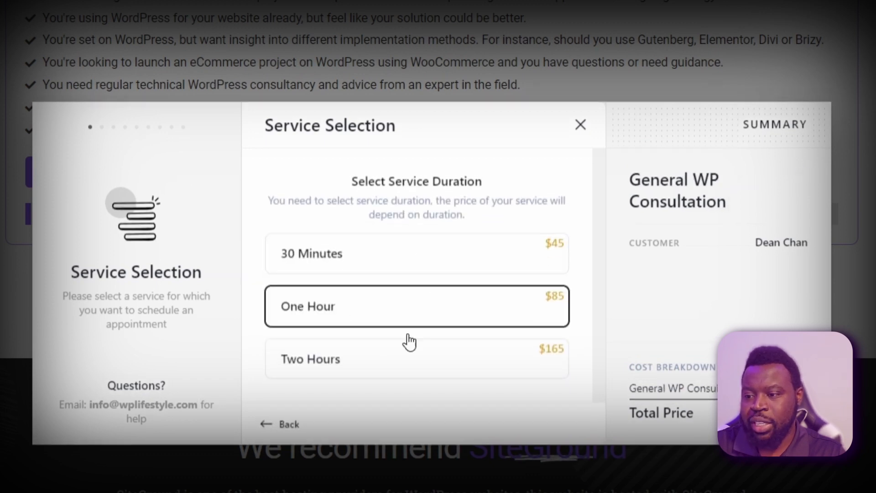
{"action": "left_click", "coordinate": [288, 424]}
{"action": "left_click", "coordinate": [418, 230]}
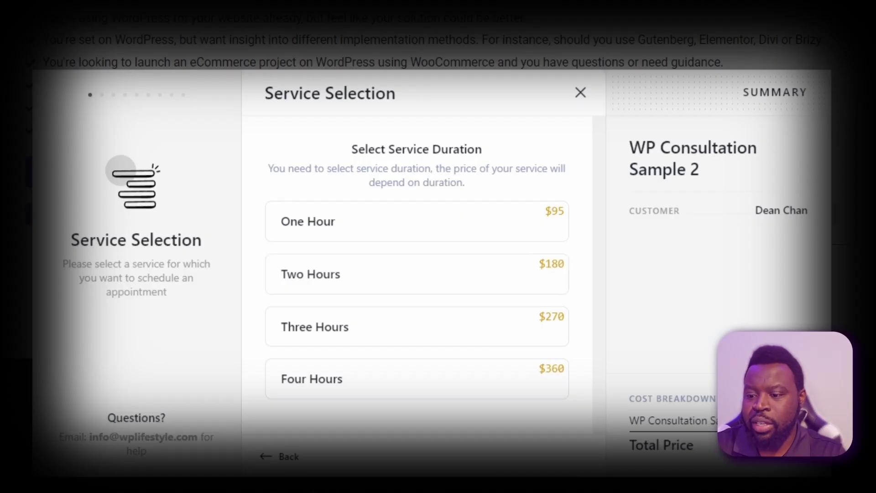
{"action": "left_click", "coordinate": [302, 462]}
{"action": "left_click", "coordinate": [403, 224]}
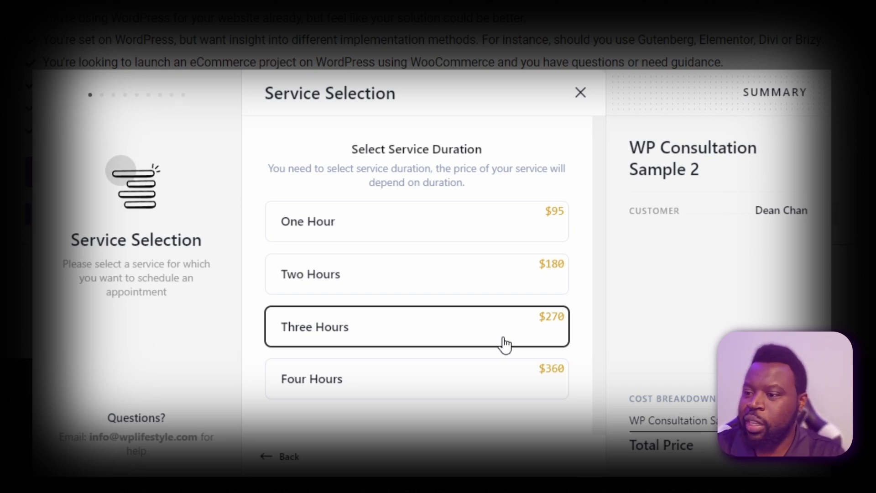
In LatePoint, examine the service duration and price options of the General WP Consultation service, including its additional durations
{"action": "scroll", "coordinate": [502, 329], "scroll_direction": "down", "scroll_amount": 1}
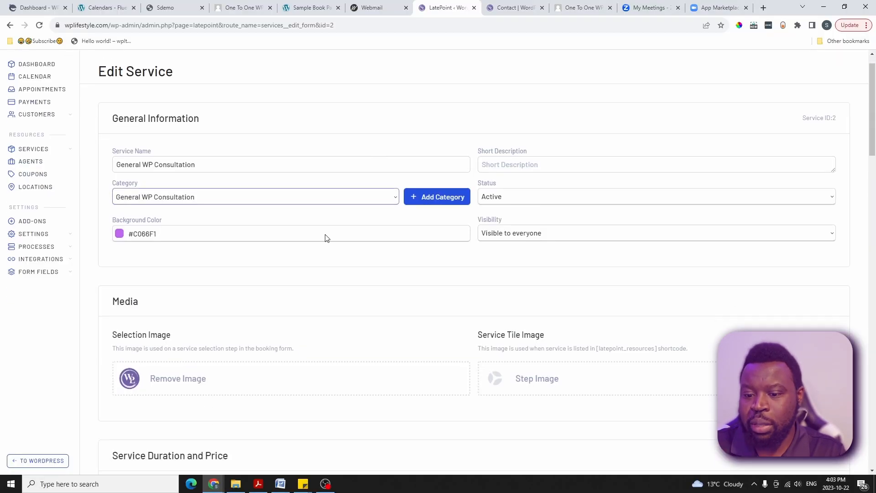
{"action": "scroll", "coordinate": [325, 237], "scroll_direction": "down", "scroll_amount": 5}
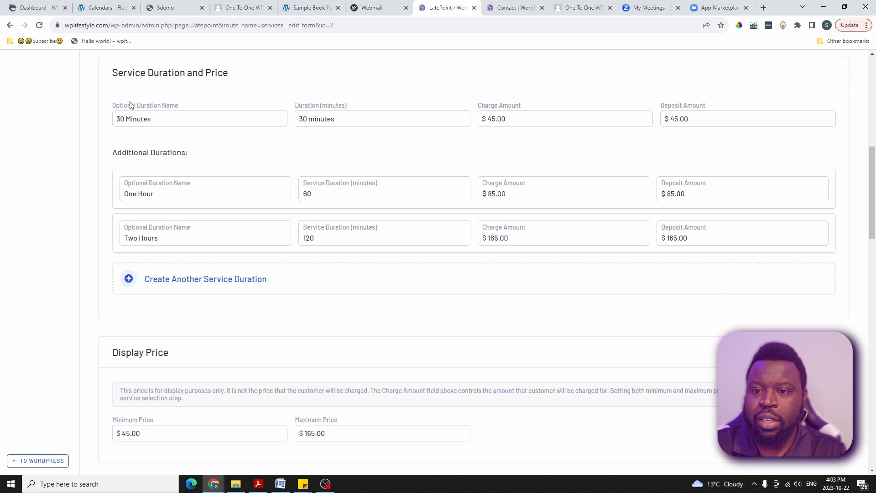
{"action": "left_click_drag", "start_coordinate": [159, 115], "coordinate": [112, 122]}
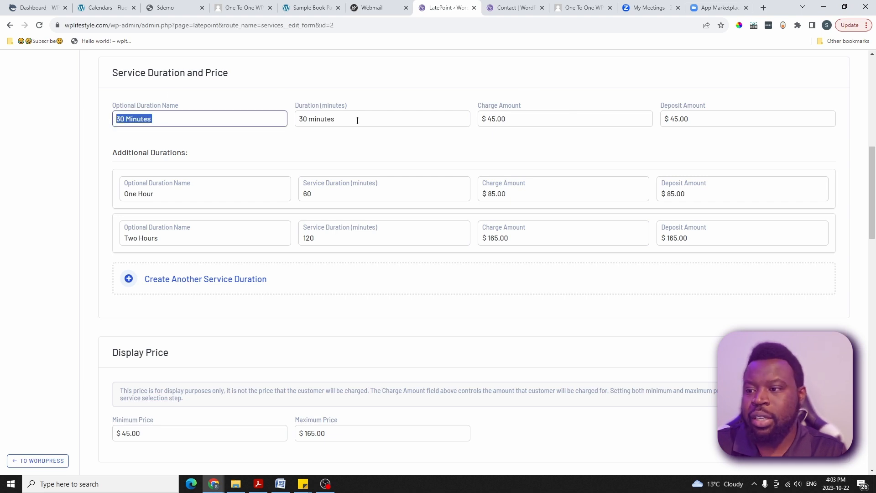
{"action": "left_click", "coordinate": [505, 118]}
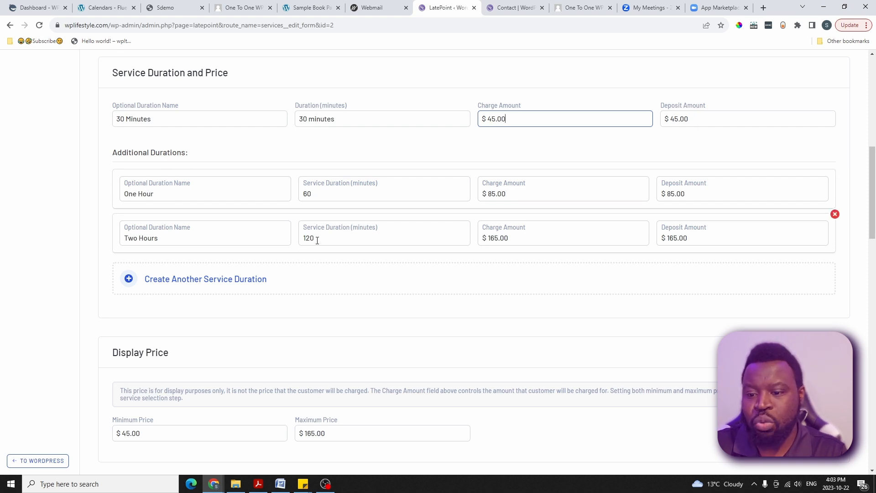
{"action": "left_click", "coordinate": [234, 284]}
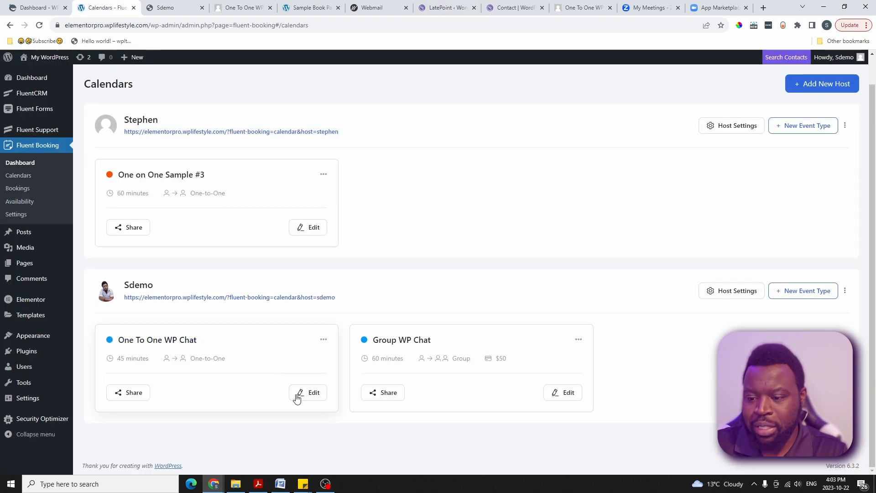
Try enabling One To One WP Chat as a paid event with booking payment items, and return to the calendars without updating the settings
{"action": "left_click", "coordinate": [304, 395]}
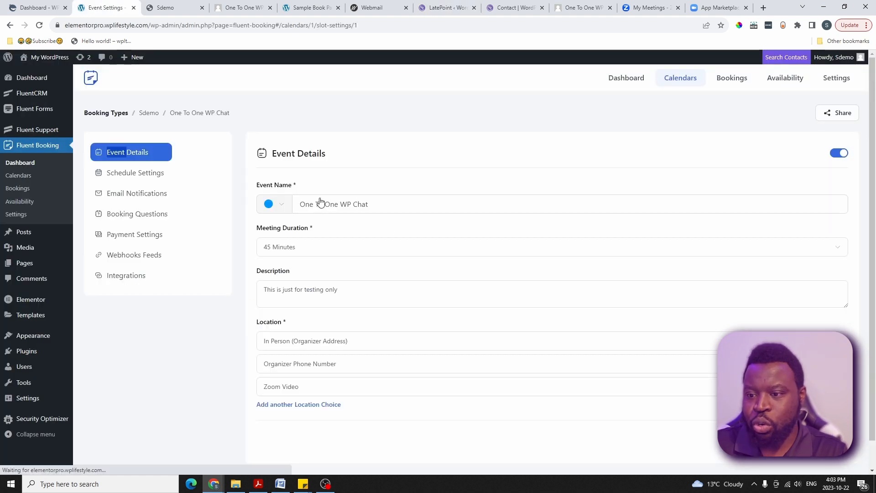
{"action": "left_click", "coordinate": [137, 238]}
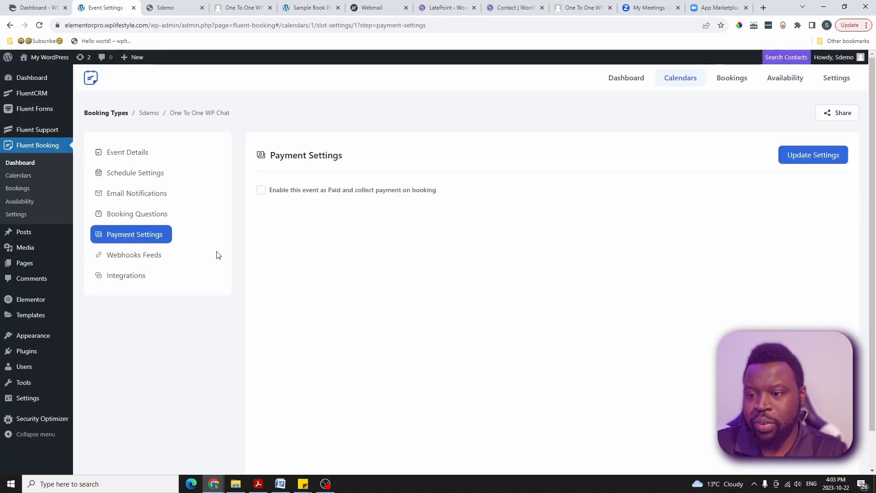
{"action": "left_click", "coordinate": [261, 190]}
{"action": "scroll", "coordinate": [376, 361], "scroll_direction": "down", "scroll_amount": 1}
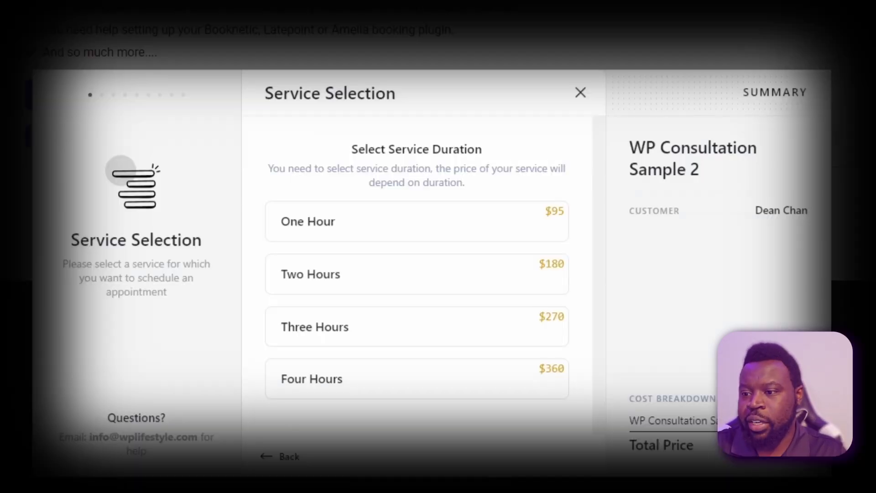
{"action": "left_click", "coordinate": [393, 235]}
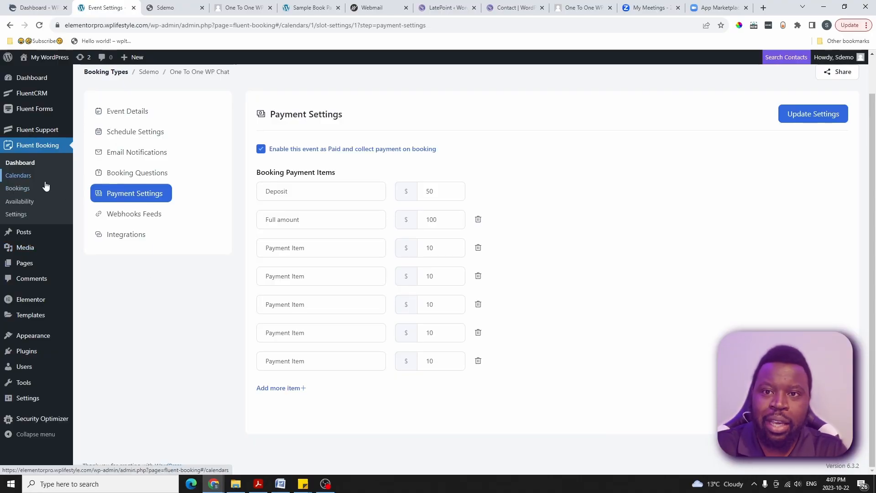
{"action": "left_click", "coordinate": [25, 177]}
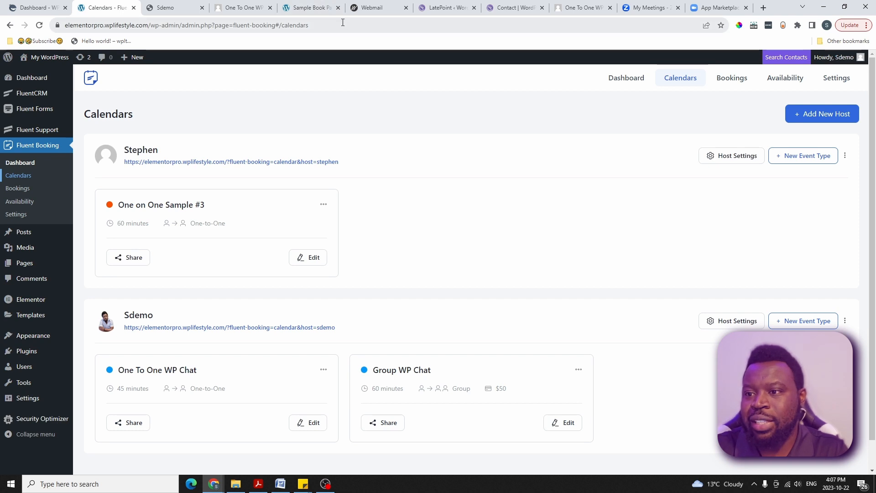
From the One To One WP Chat confirmation email in Webmail, open the booking's reschedule page to review it, and return to the email
{"action": "left_click", "coordinate": [382, 9]}
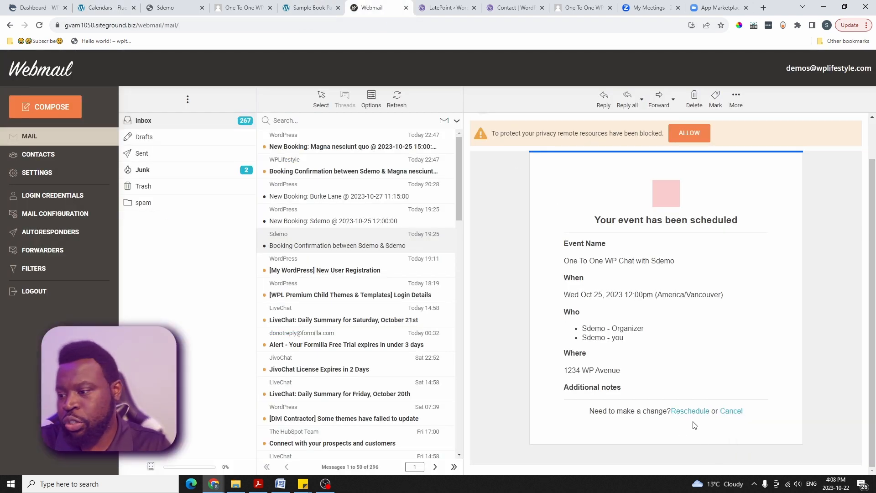
{"action": "left_click", "coordinate": [690, 412]}
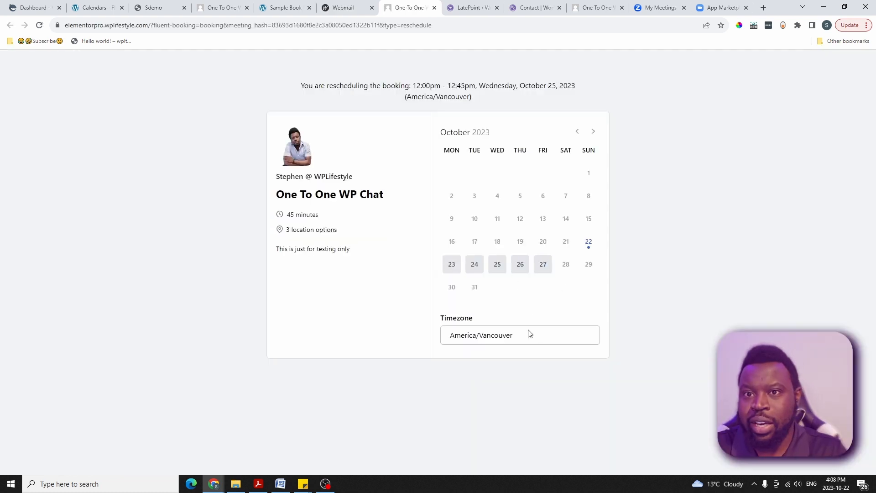
{"action": "left_click", "coordinate": [434, 8]}
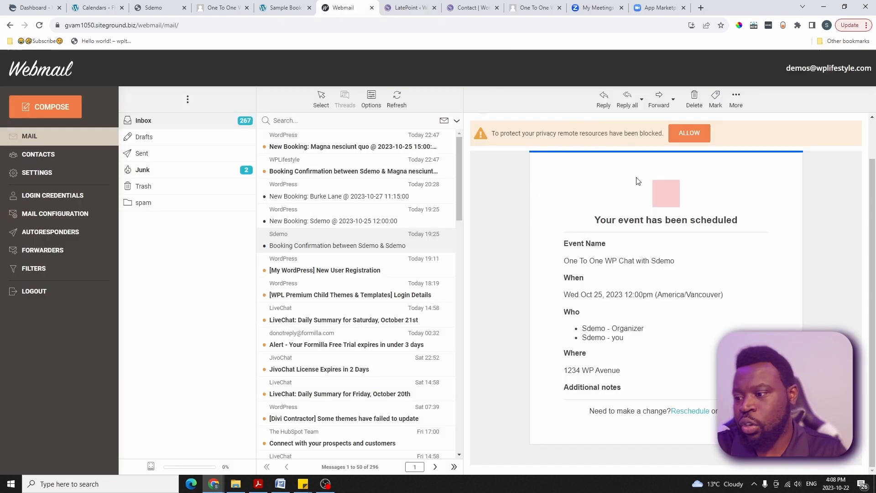
Cancel the October 25 One To One WP Chat booking through the email's cancellation link, giving a short reason for cancellation
{"action": "left_click", "coordinate": [729, 411]}
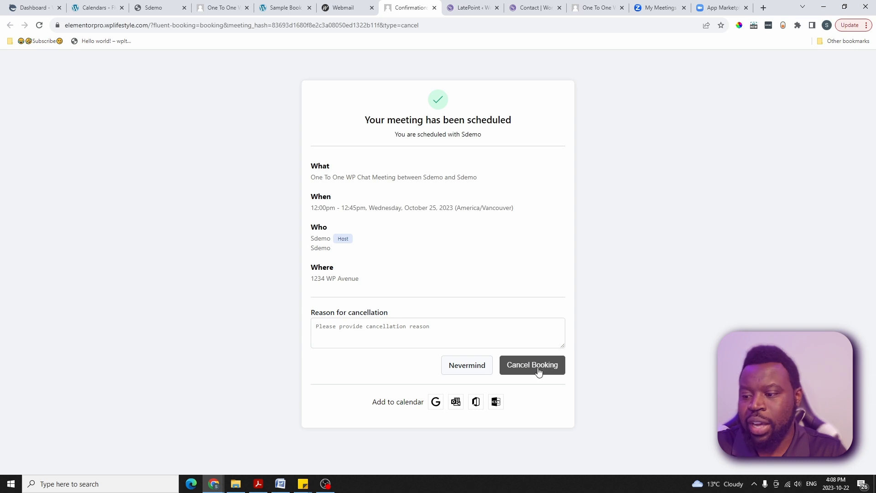
{"action": "left_click", "coordinate": [537, 370]}
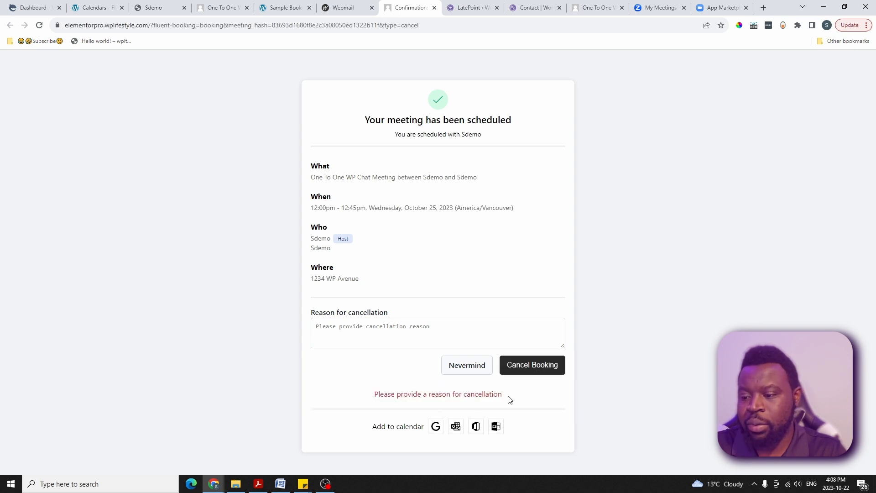
{"action": "left_click", "coordinate": [399, 334]}
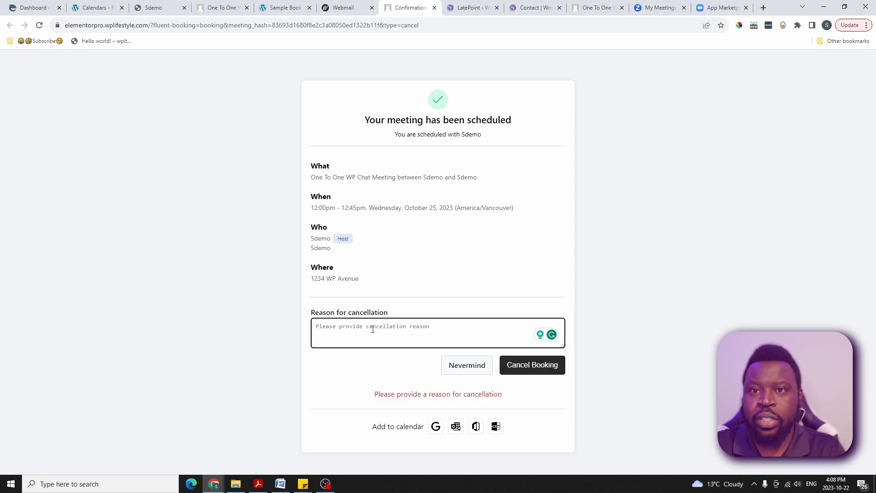
{"action": "type", "text": "sdsds"}
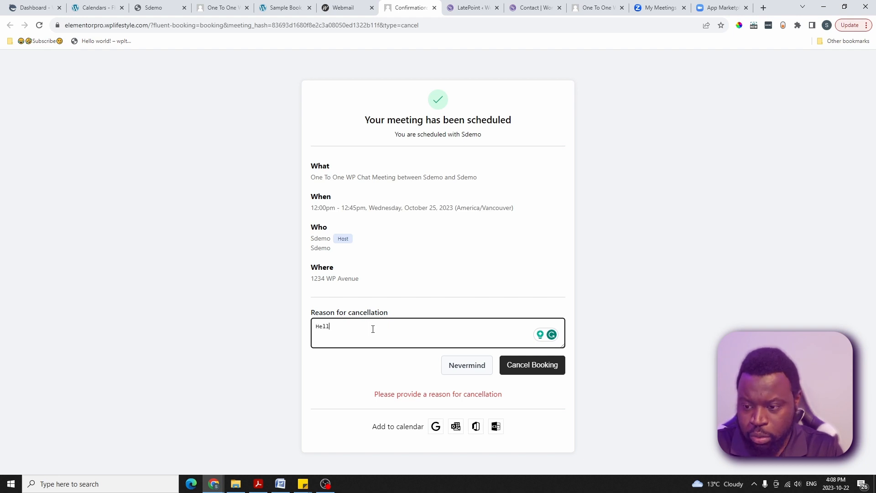
{"action": "left_click", "coordinate": [531, 369]}
Return to the FluentBooking admin and review the cancelled bookings
{"action": "left_click", "coordinate": [96, 7]}
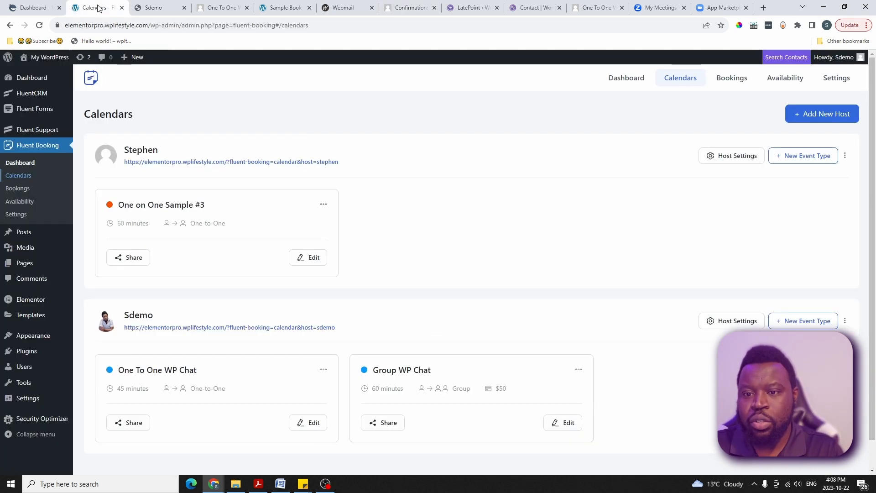
{"action": "left_click", "coordinate": [23, 189]}
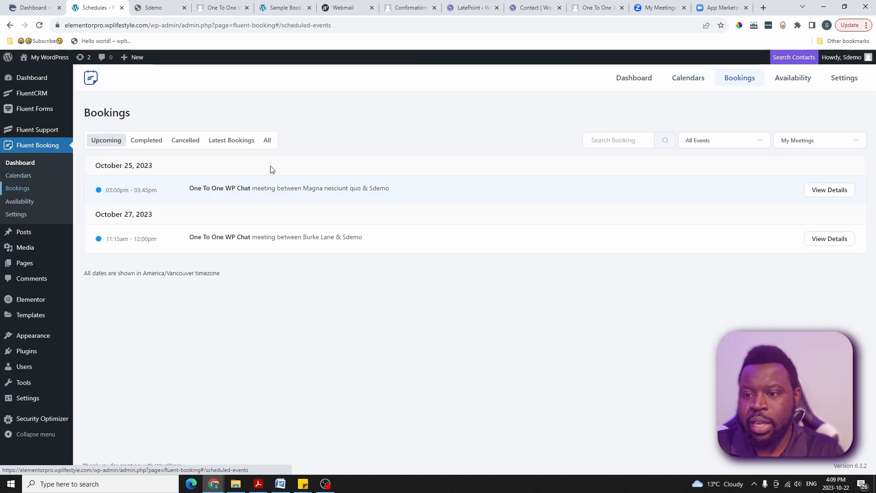
{"action": "left_click", "coordinate": [196, 143]}
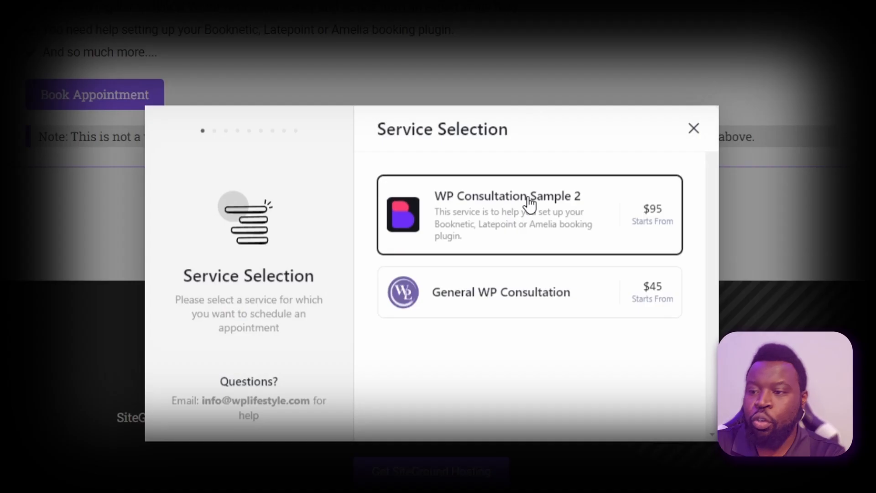
In the appointment booking form, choose WP Consultation Sample 2 with the Two Hours duration and continue to agent selection
{"action": "left_click", "coordinate": [528, 201]}
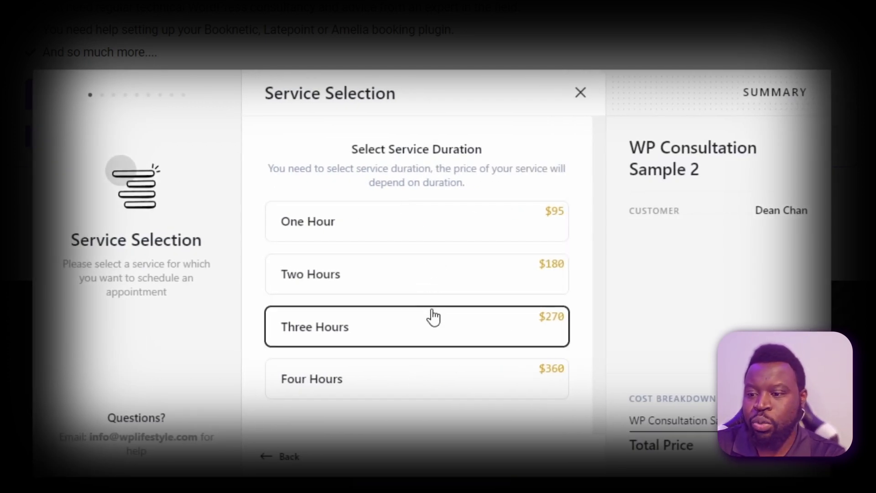
{"action": "left_click", "coordinate": [431, 276]}
{"action": "left_click", "coordinate": [554, 401]}
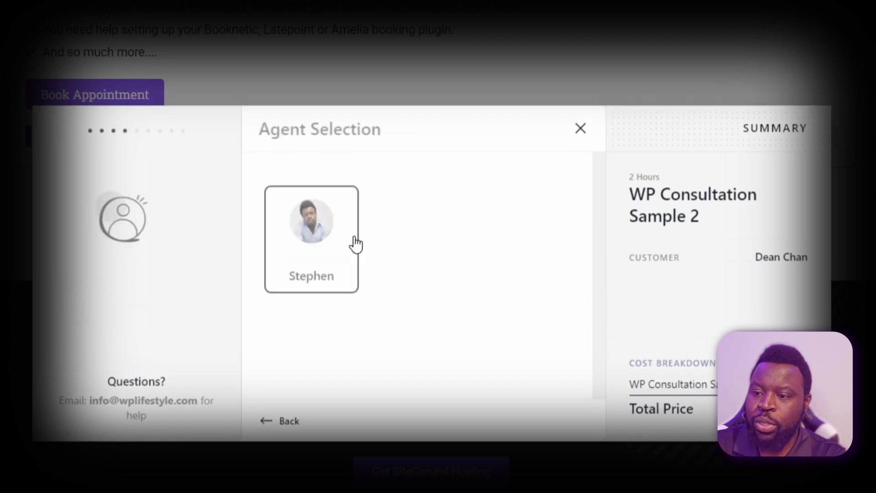